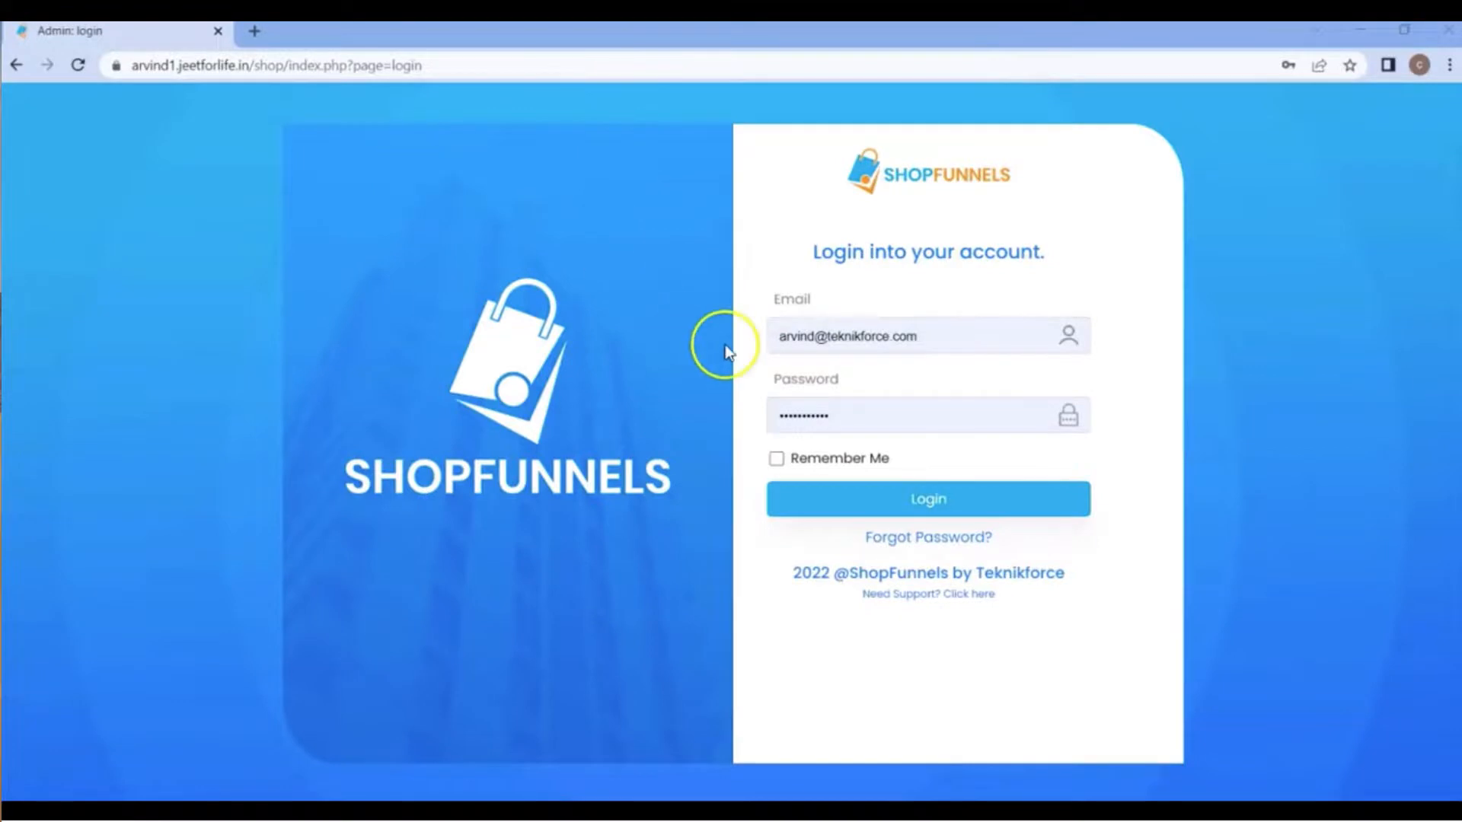
Log in to the admin account and open the nimble store for editing.
click(922, 496)
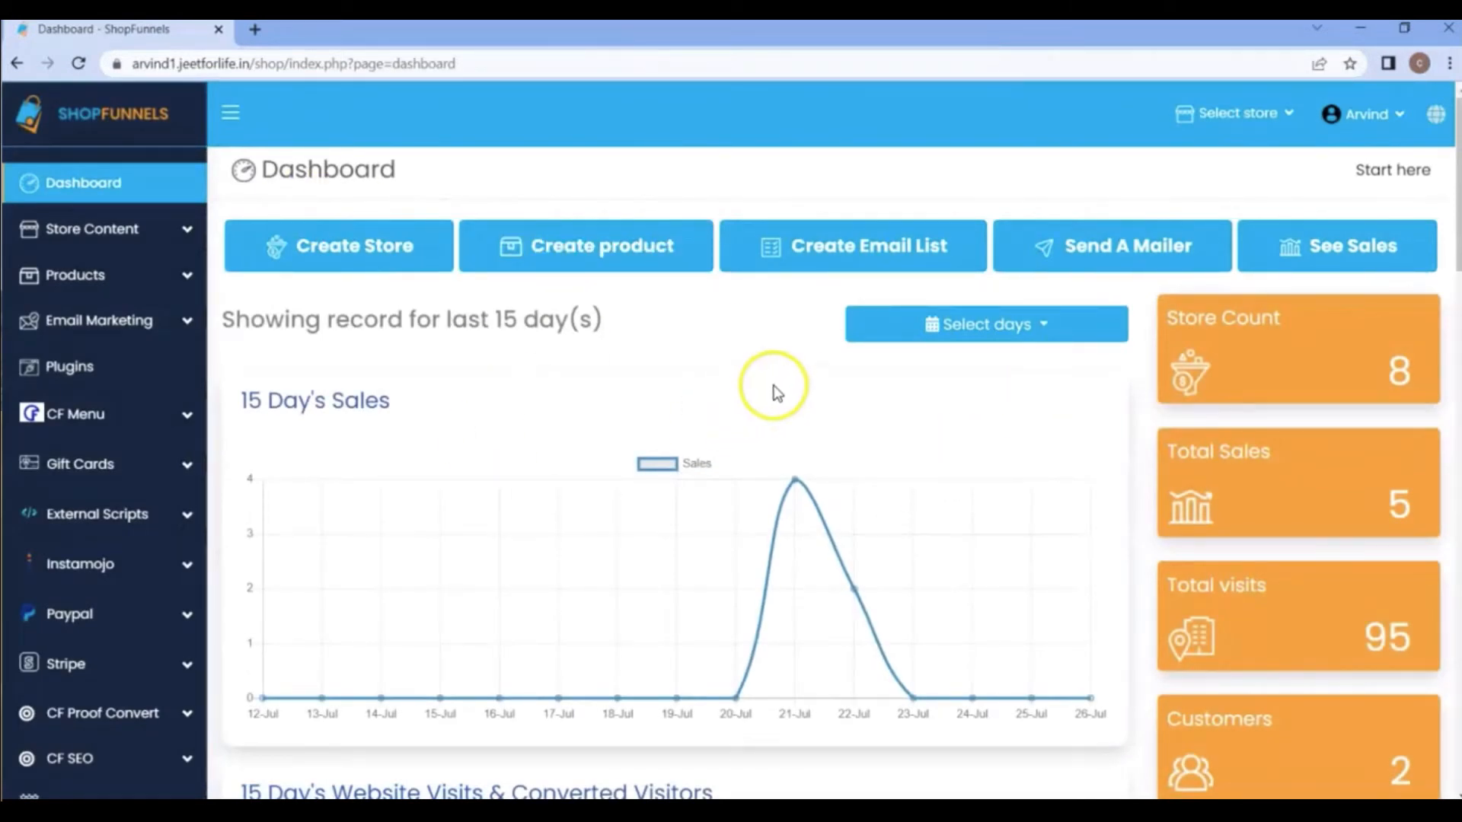
click(134, 229)
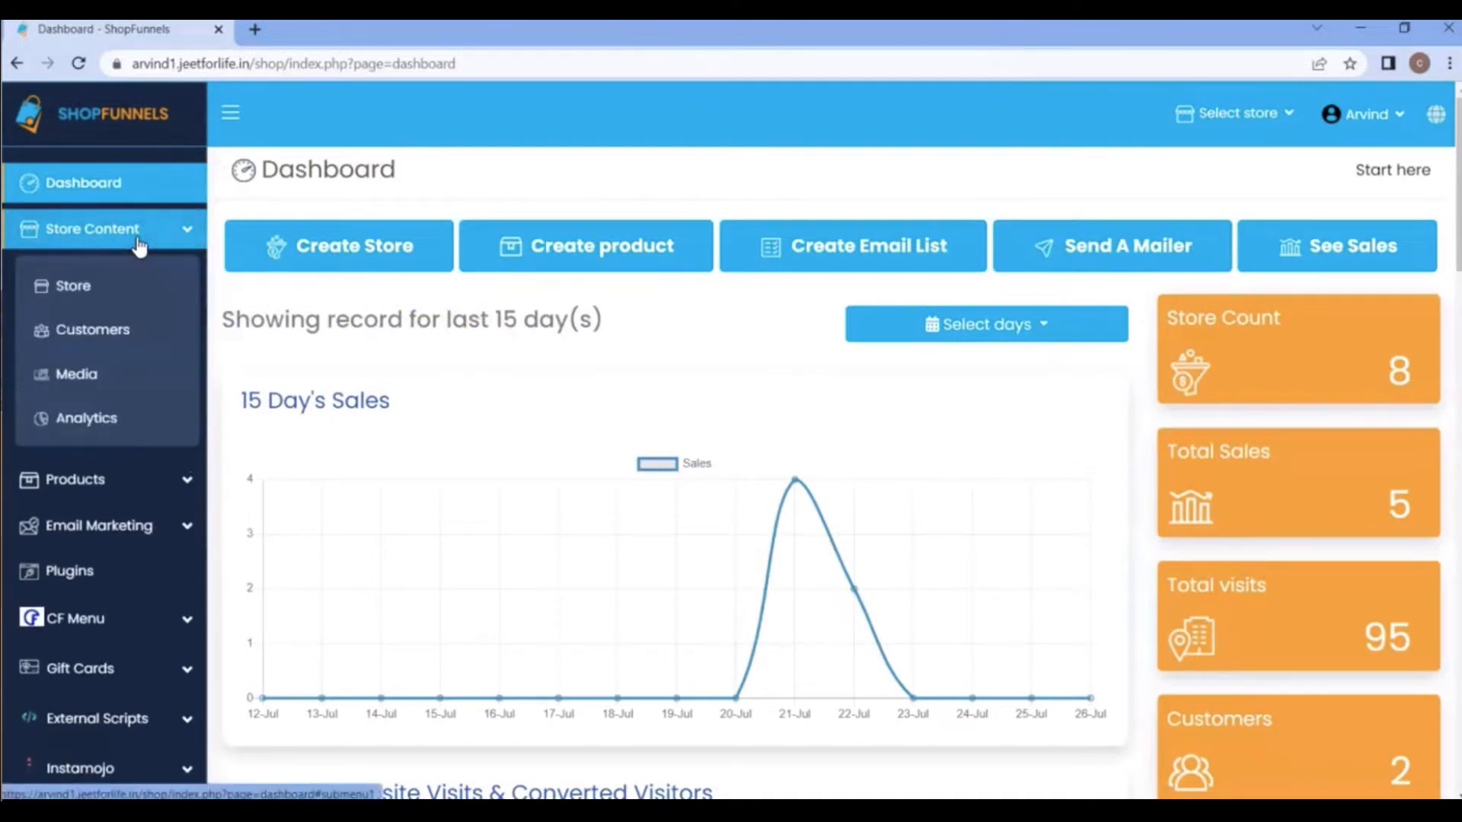
click(99, 306)
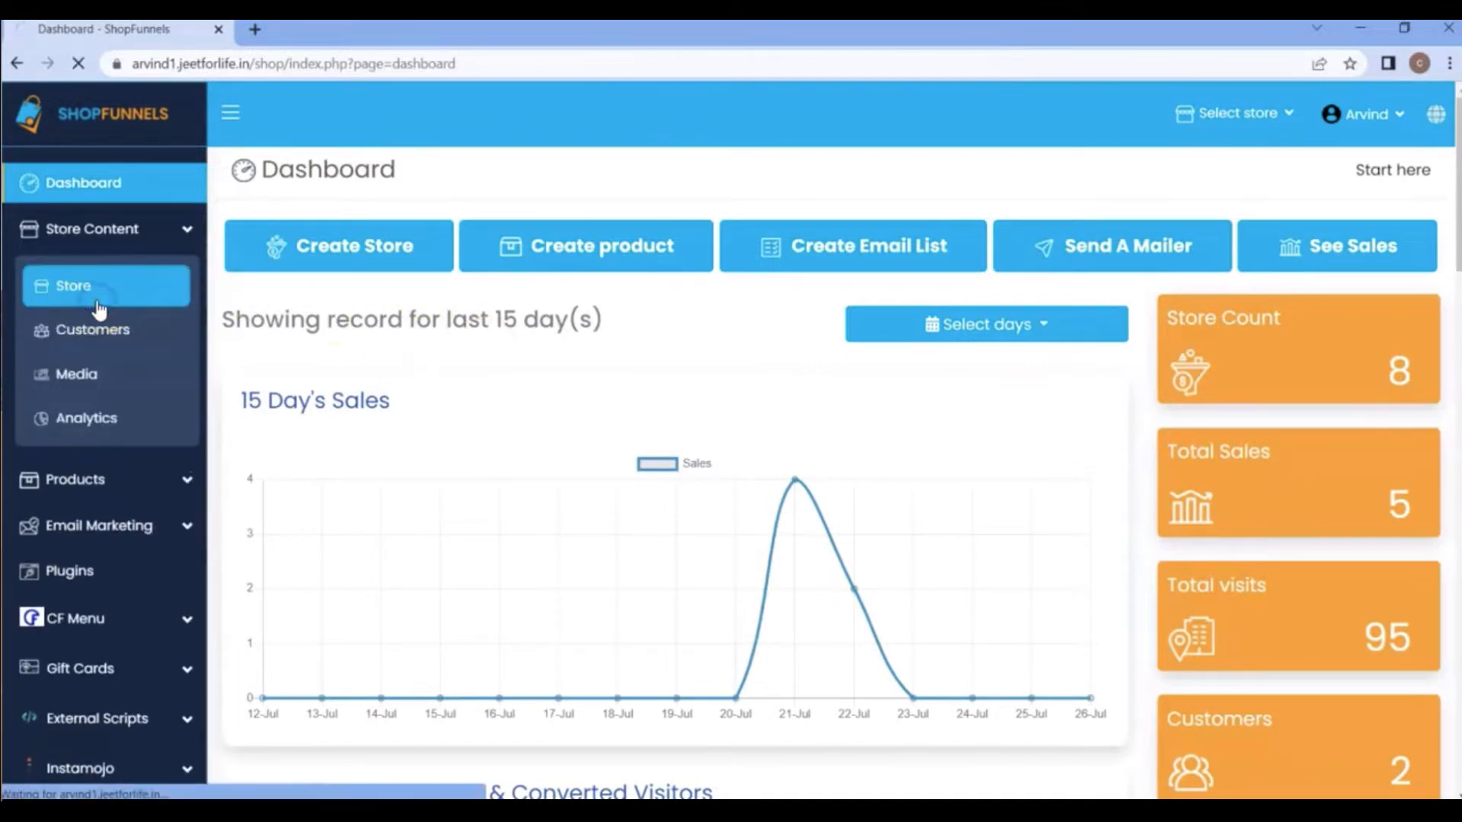
scroll(1416, 751, down, 1)
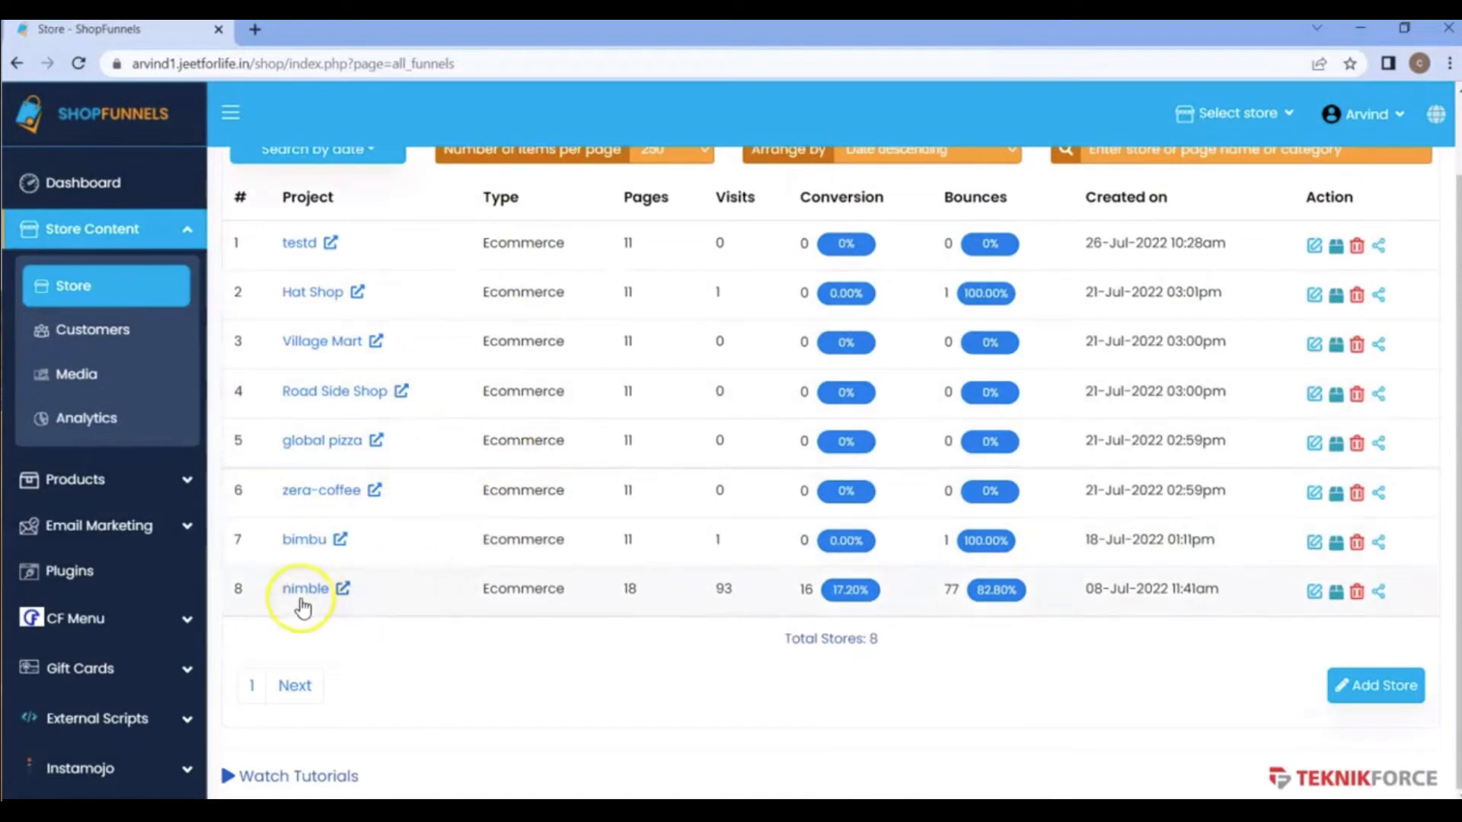
click(1315, 594)
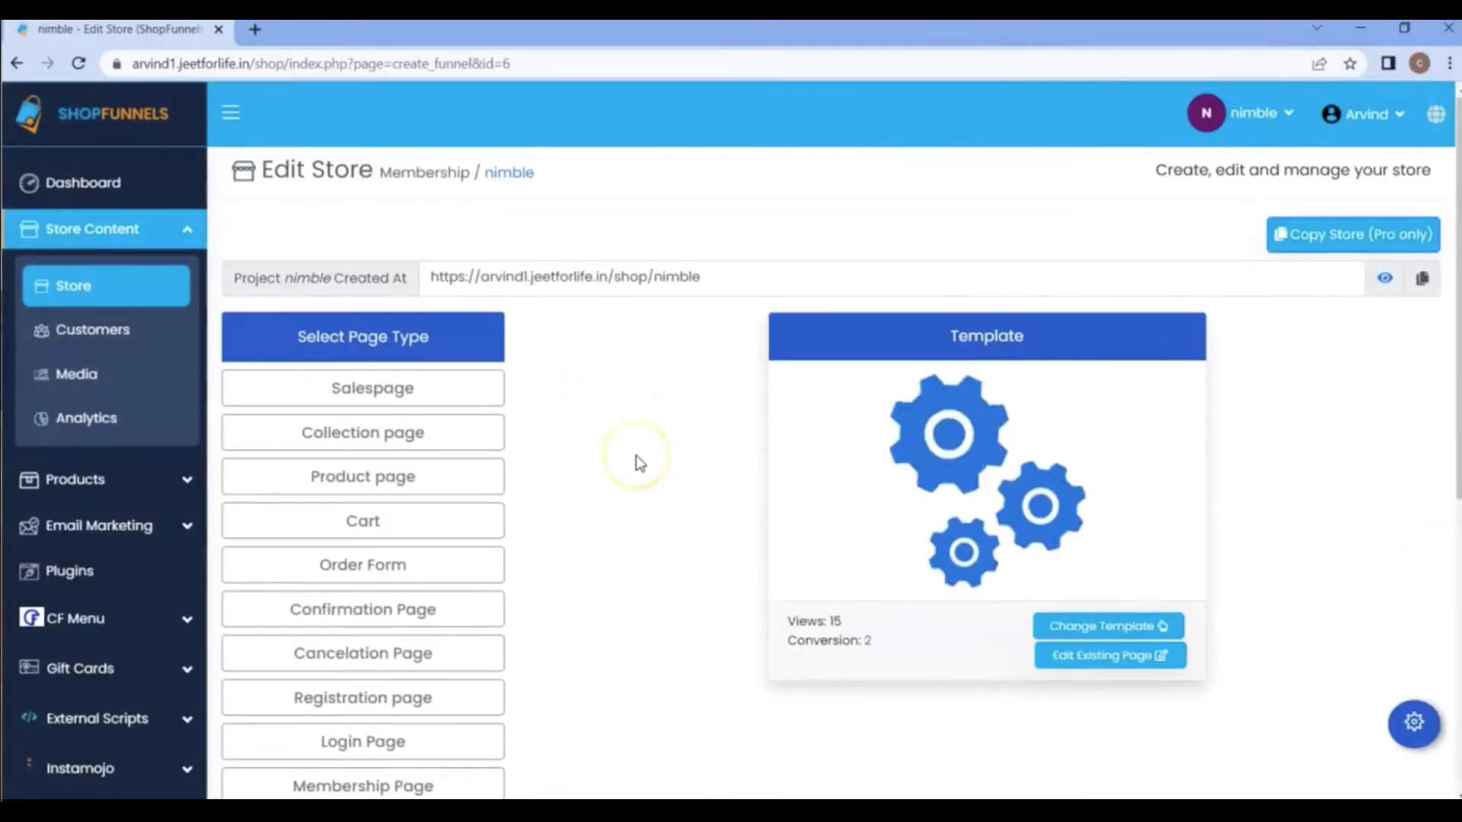
Select the Cart page type in the nimble store.
click(444, 521)
click(452, 575)
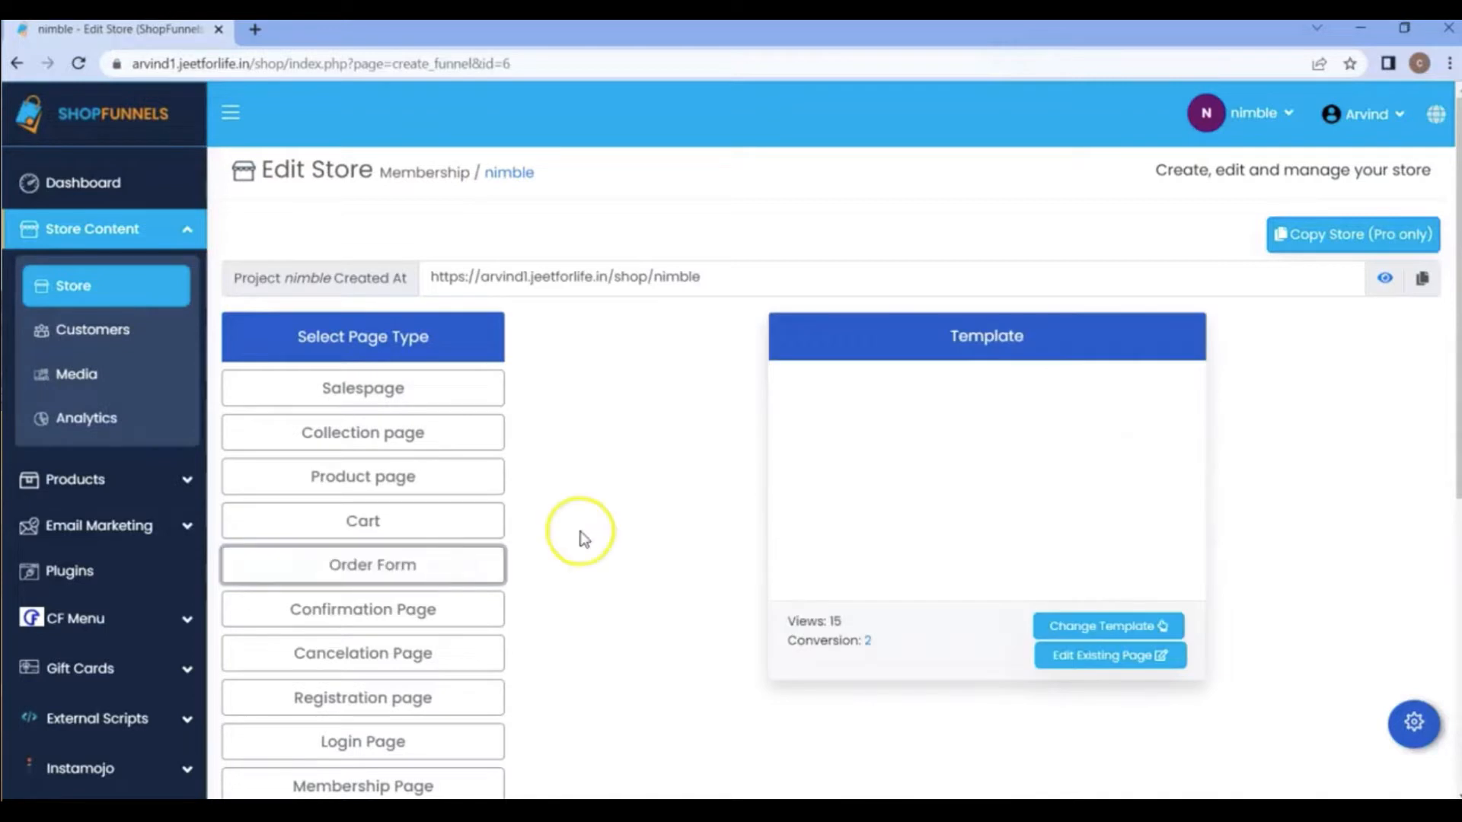
click(459, 521)
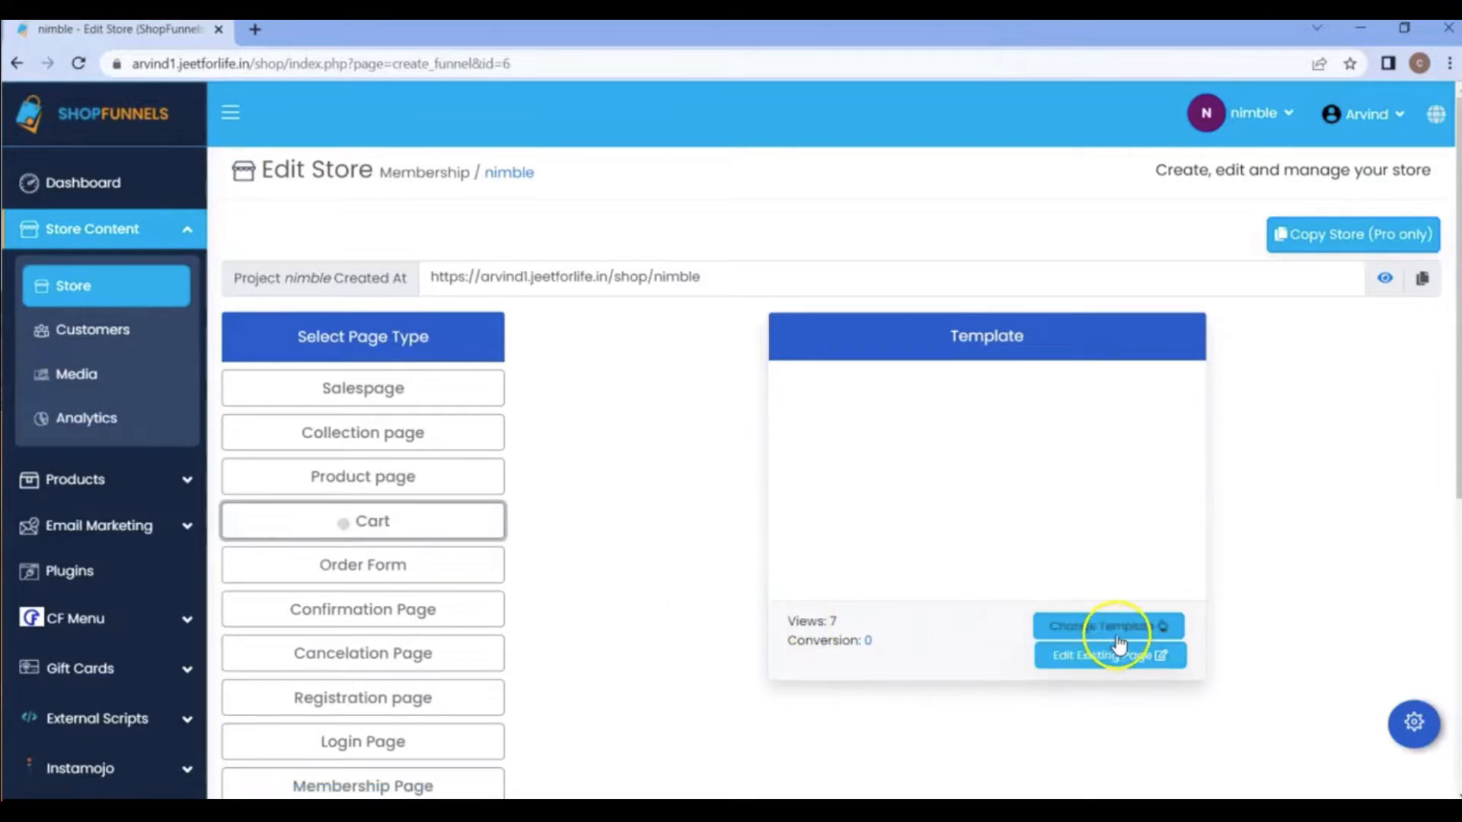
Look through the available Cart page templates and return to the store's page list.
click(1089, 626)
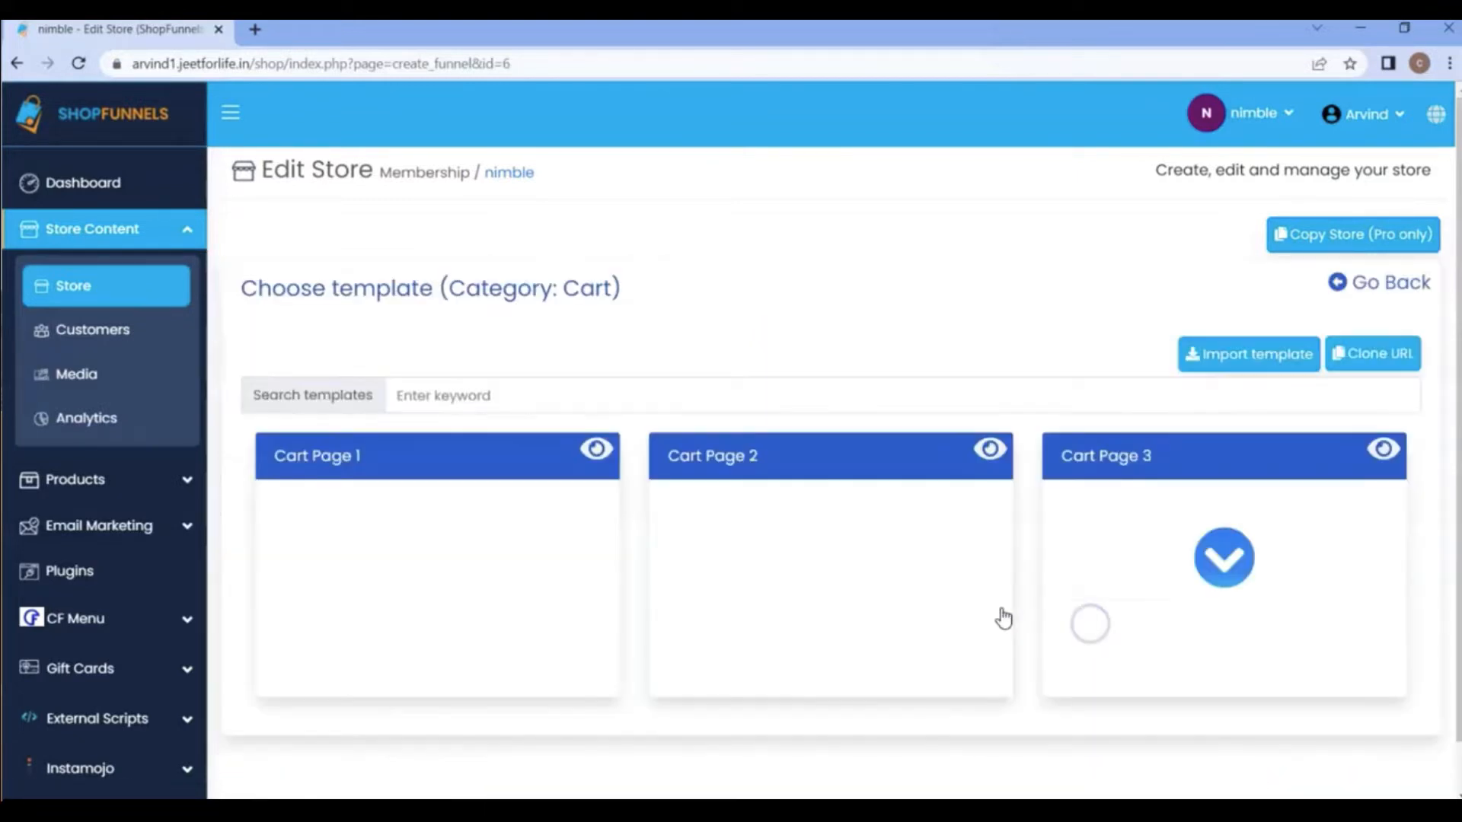
scroll(510, 547, down, 1)
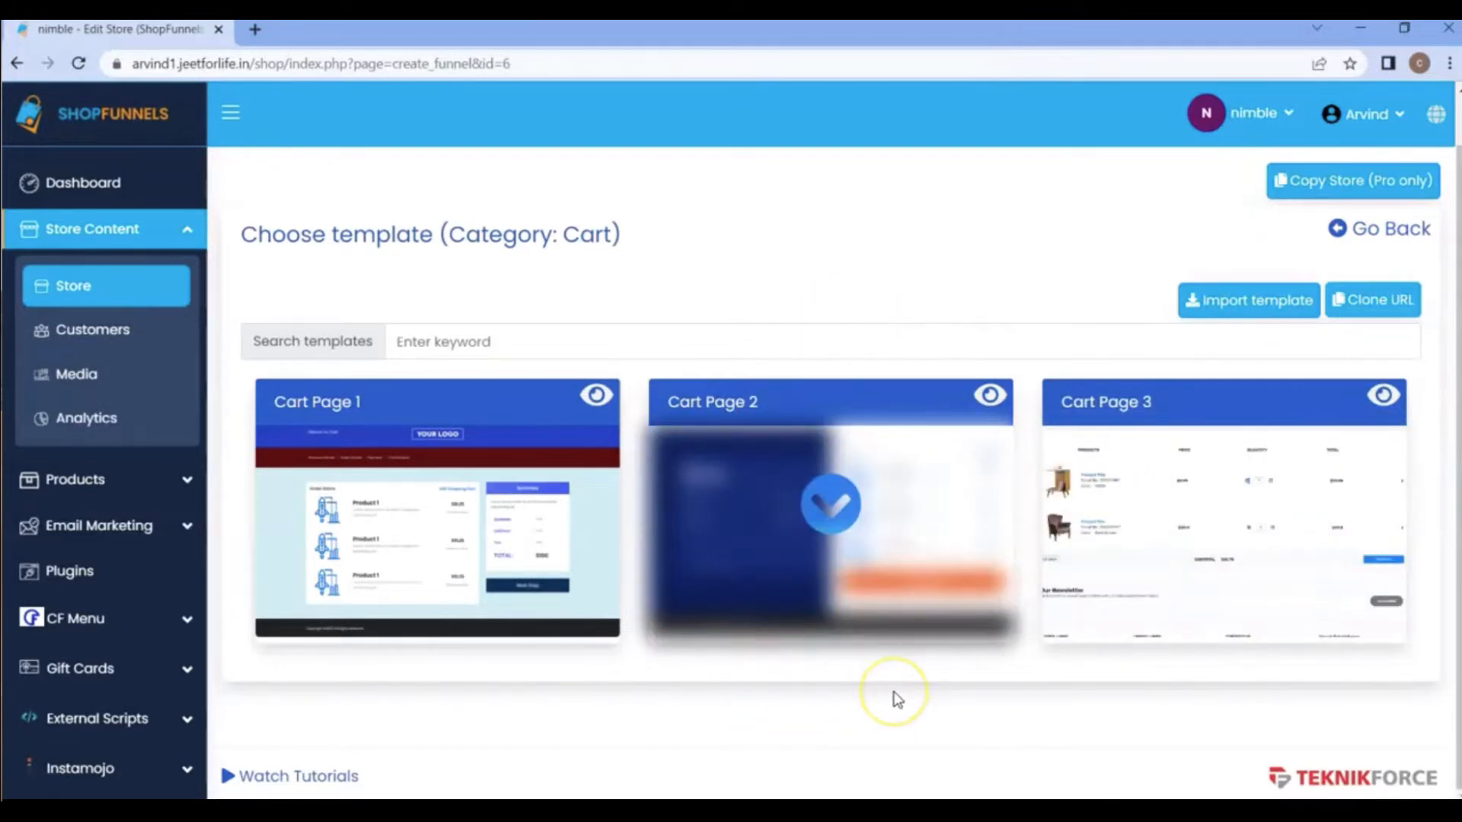
click(1350, 242)
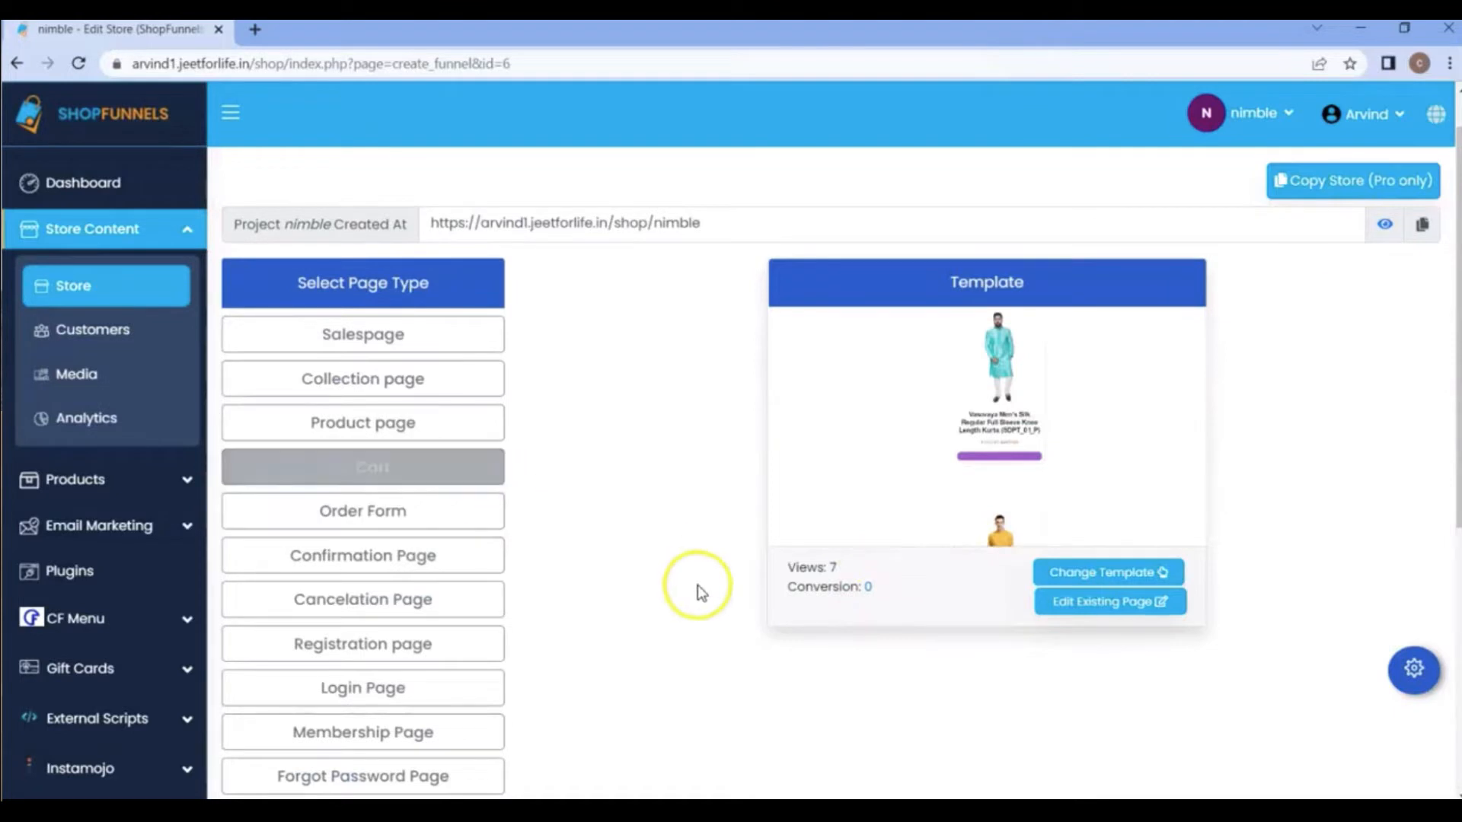
Open the existing cart page in the page editor and change its heading to "Your Cart Box".
click(1089, 610)
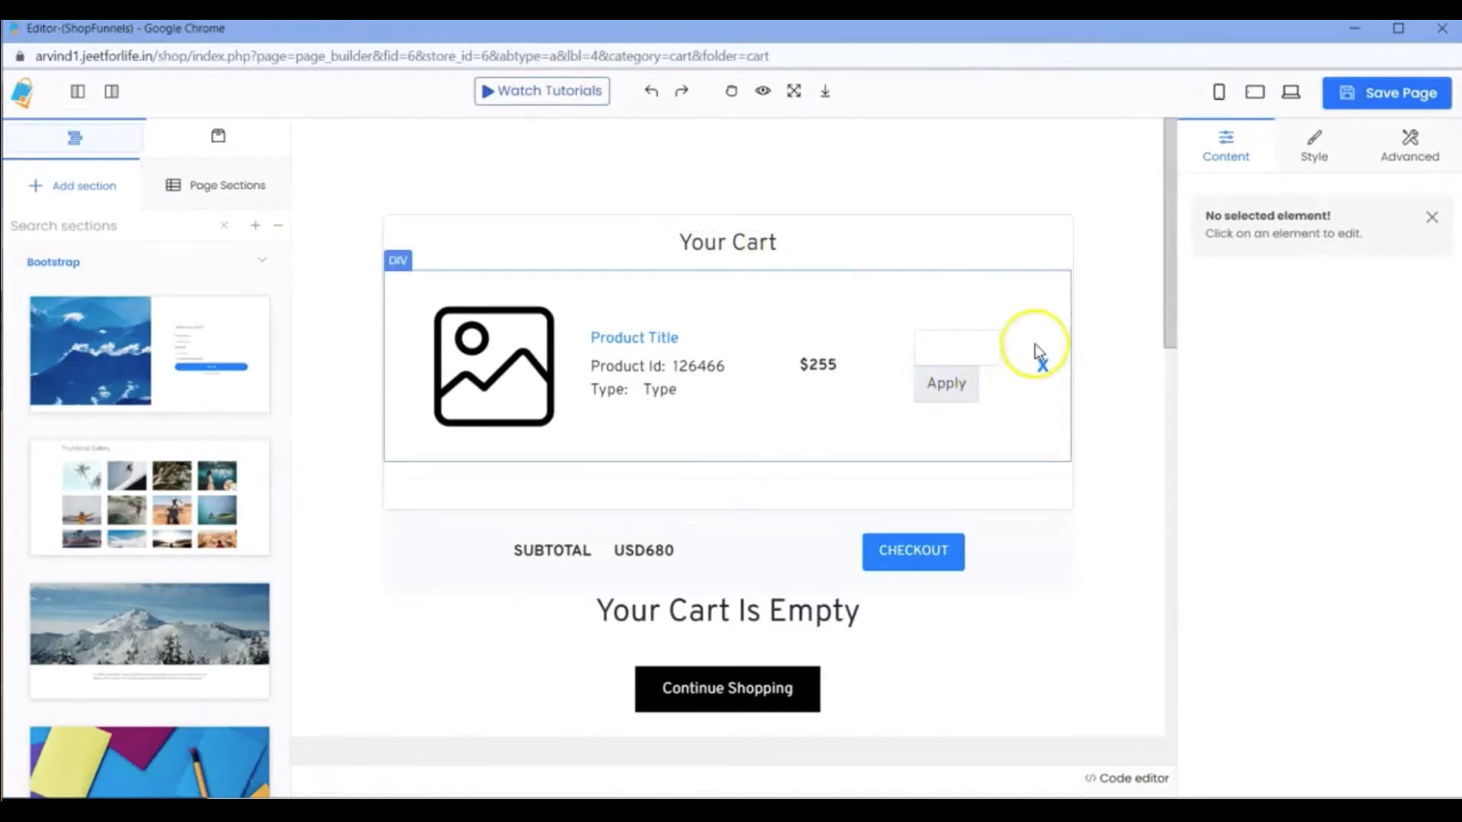
double_click(737, 242)
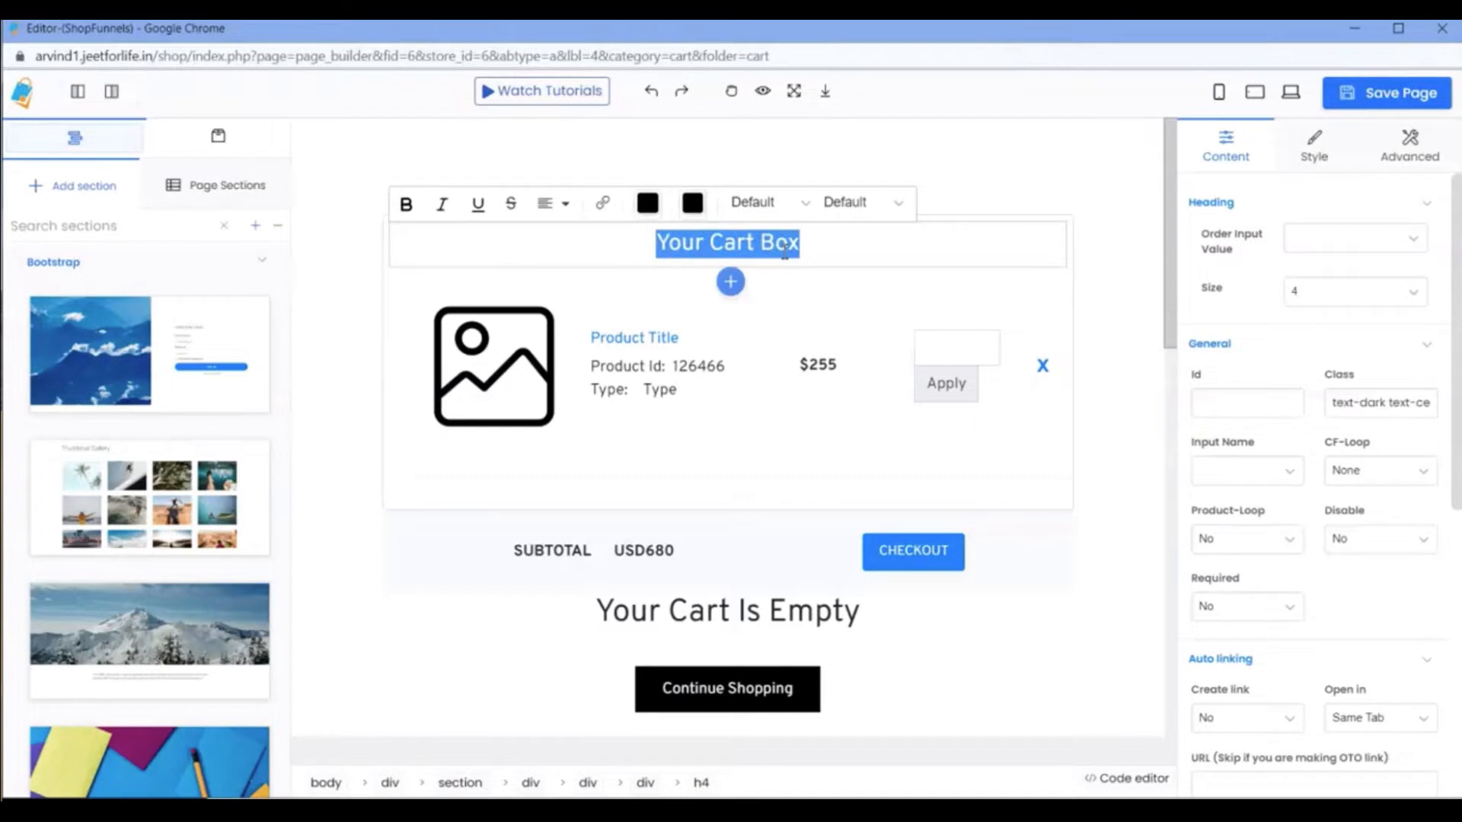
Set the font of the "Your Cart Box" heading to ABeeZee.
click(887, 209)
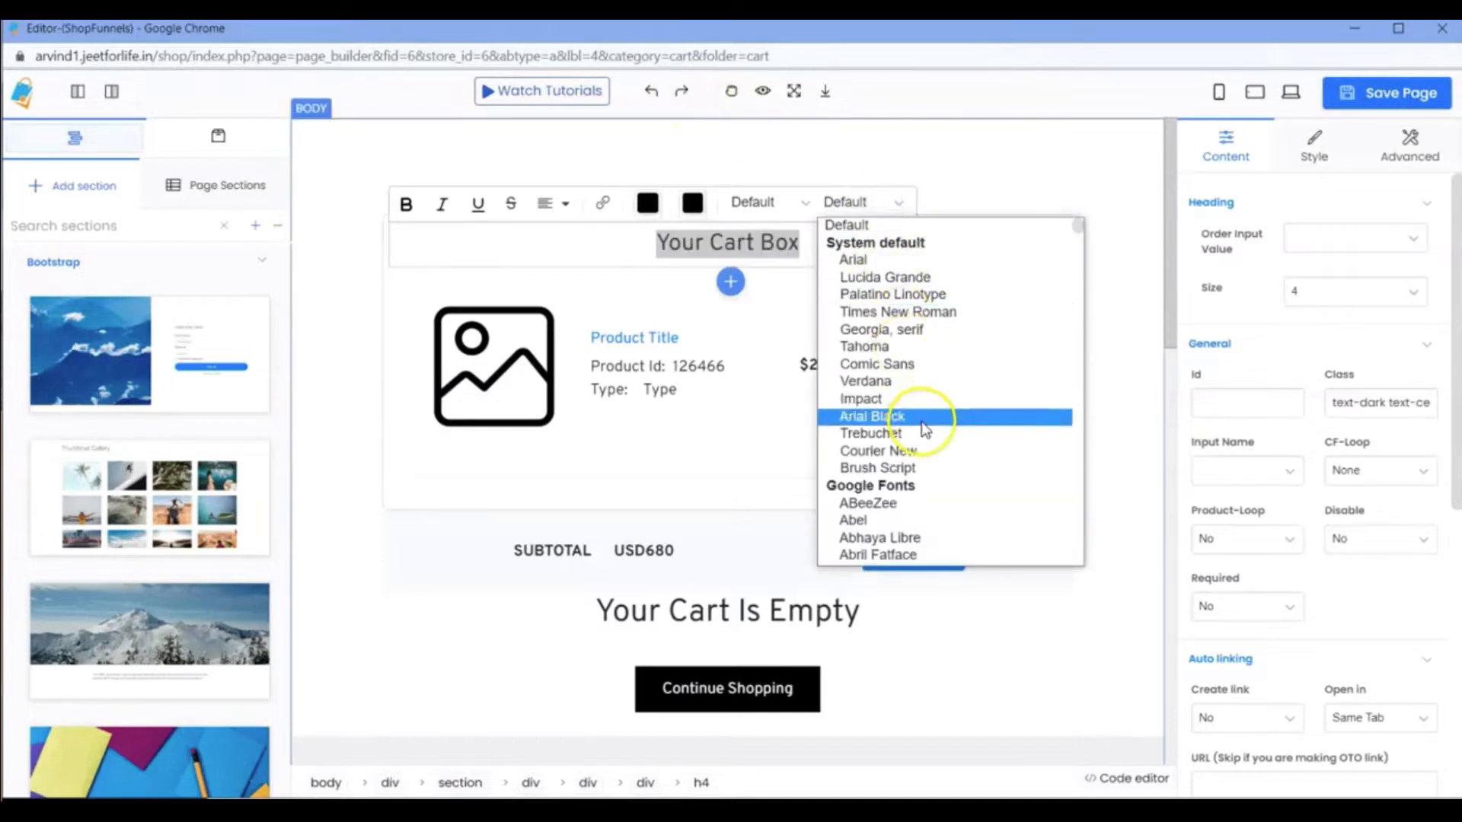
scroll(922, 418, down, 5)
scroll(906, 342, up, 2)
scroll(891, 310, up, 3)
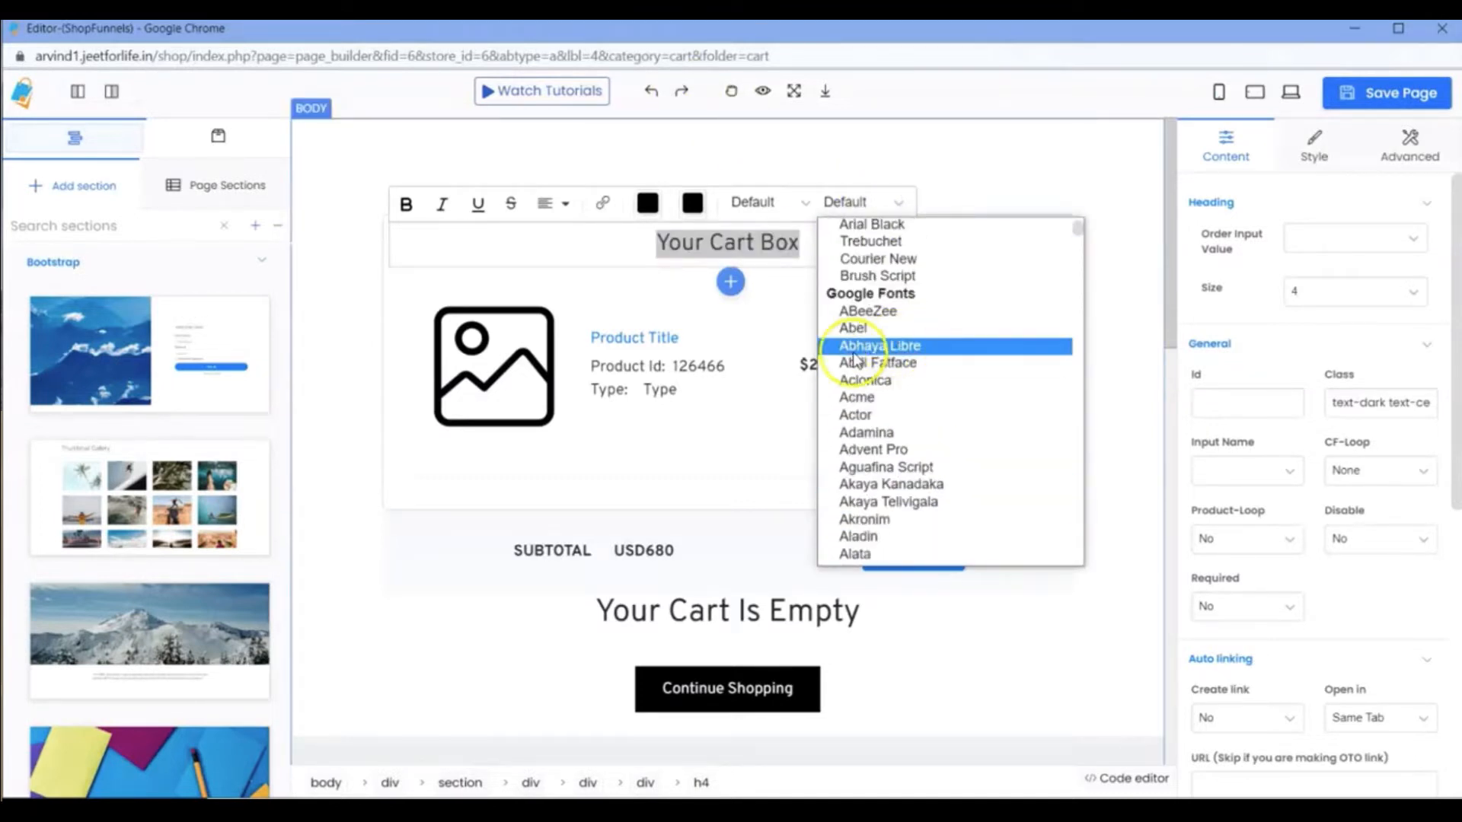
click(870, 312)
Set the font of the whole "Your Cart Box" heading to B612 and make it bold.
double_click(782, 244)
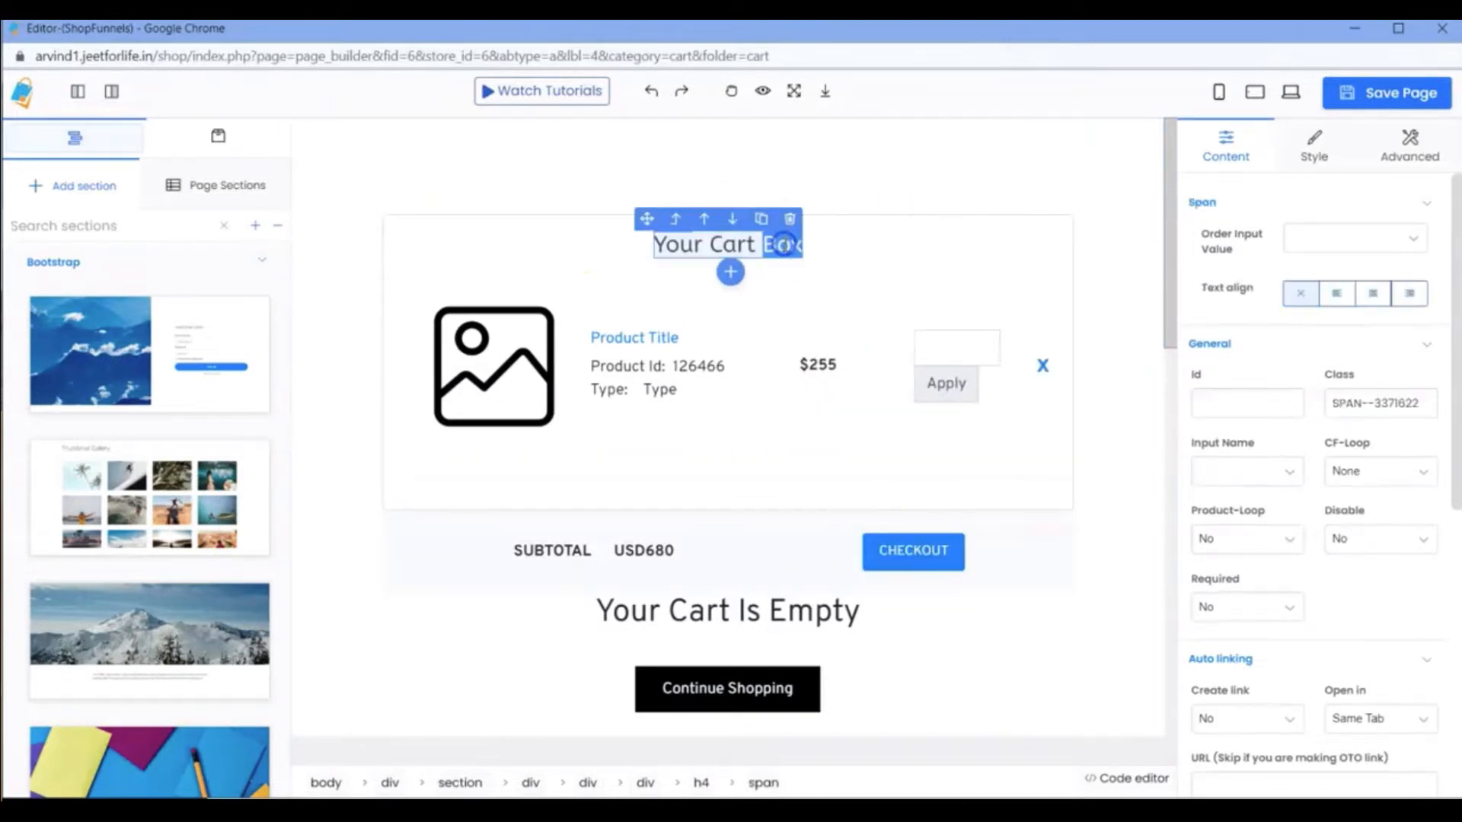
drag(653, 245, 805, 246)
click(1108, 203)
scroll(1127, 395, down, 10)
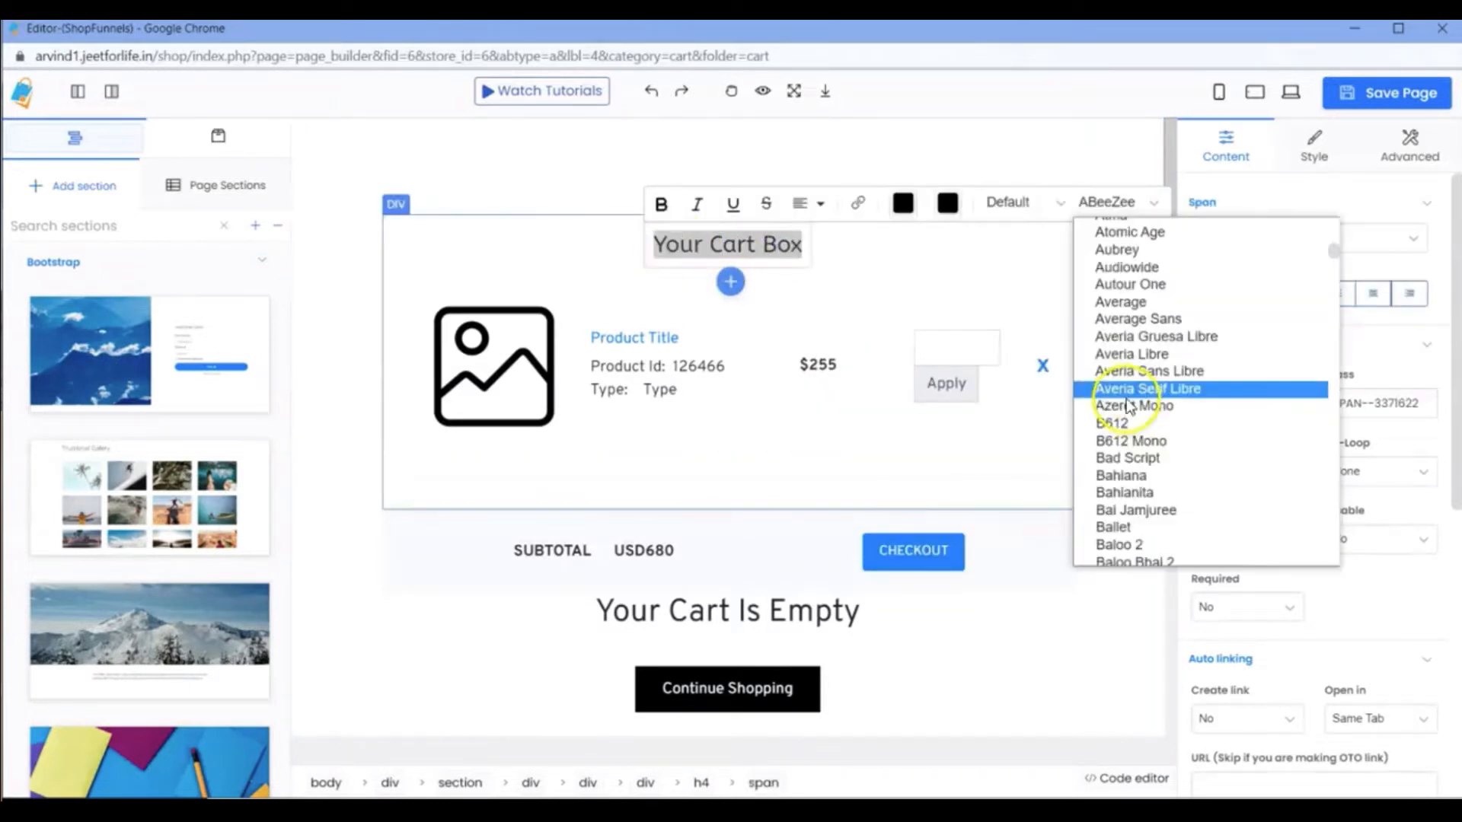
click(1114, 421)
drag(652, 244, 804, 247)
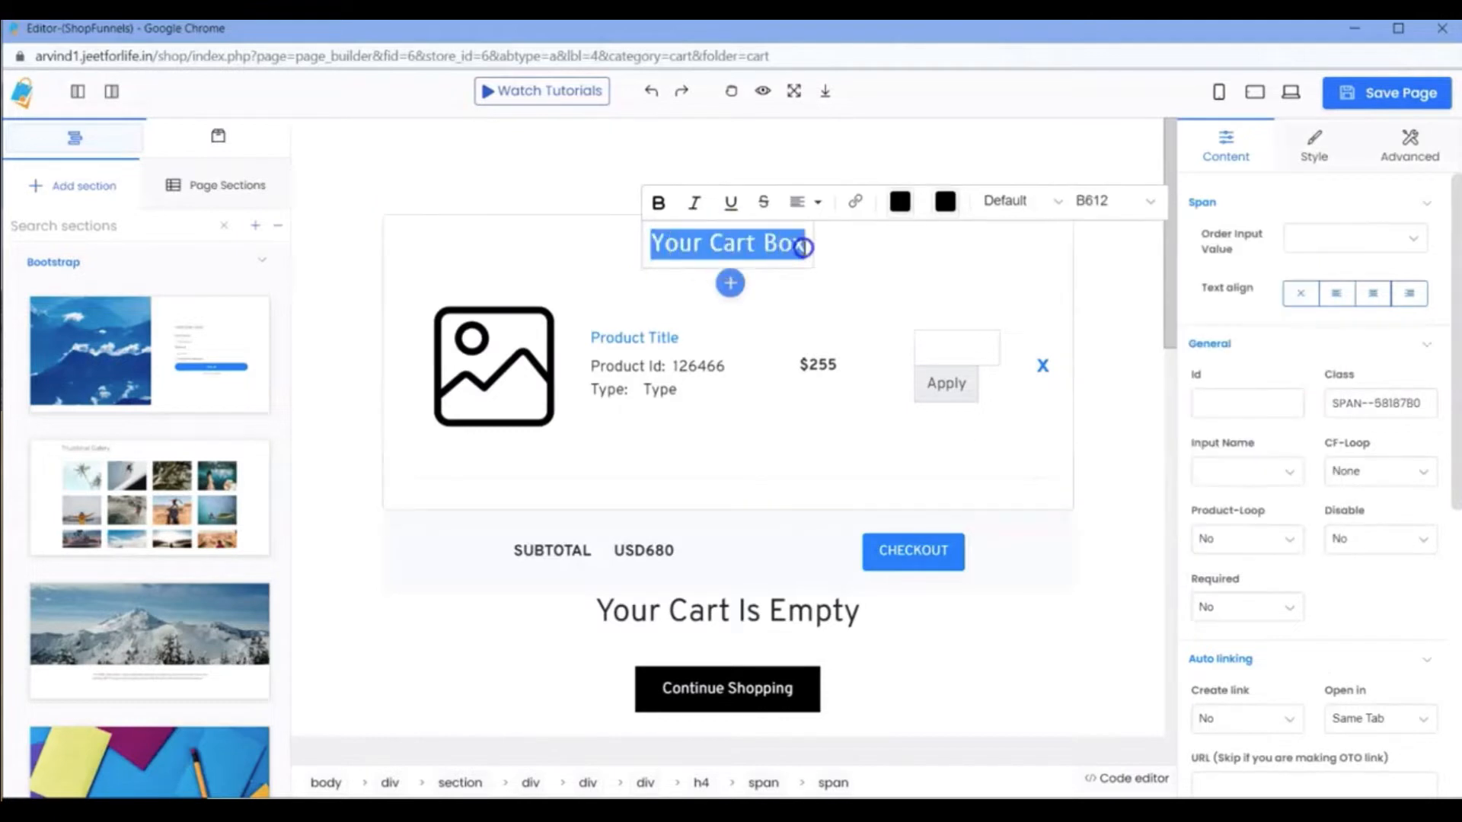
click(659, 203)
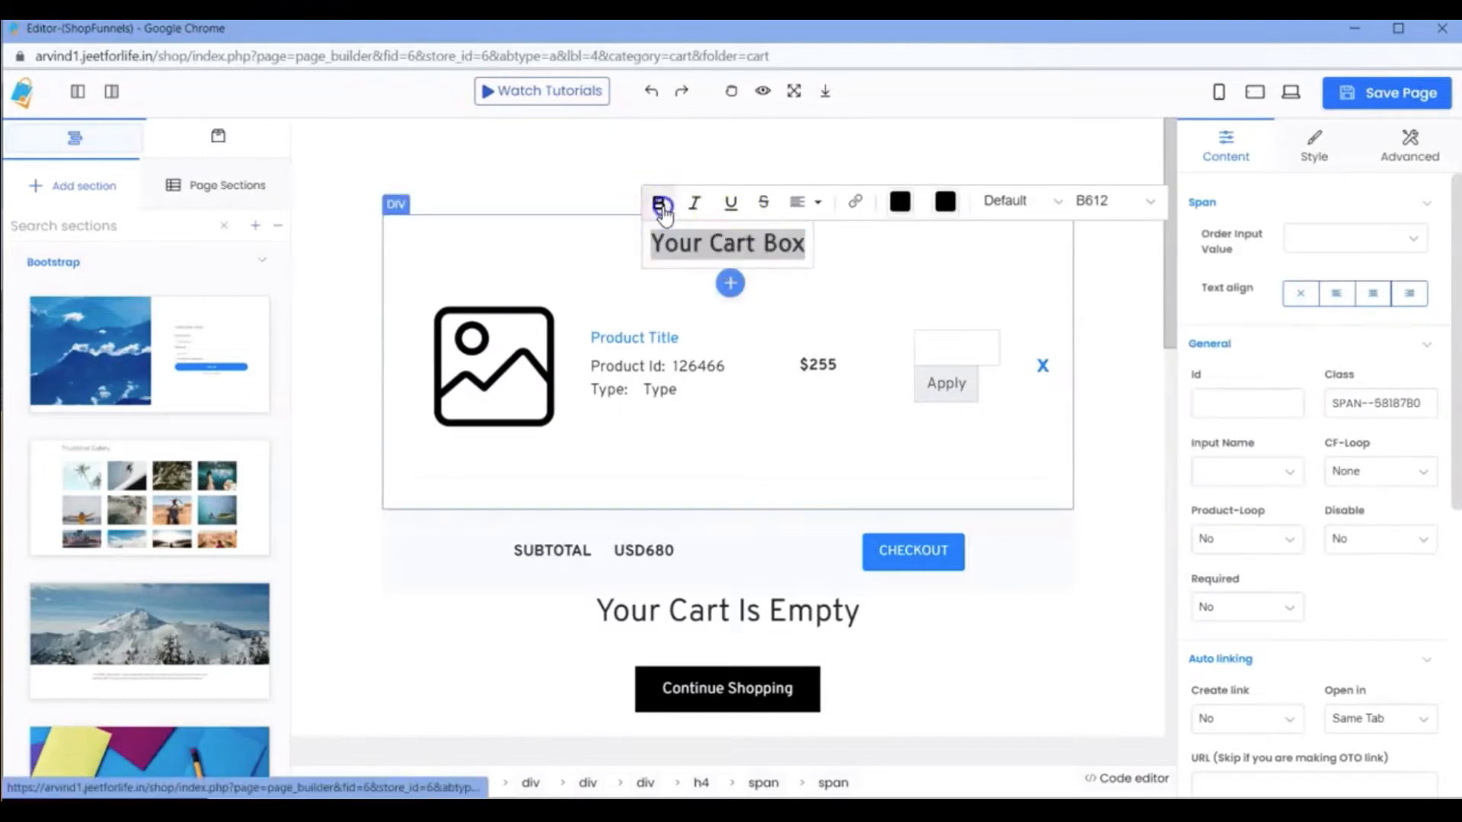
Set the cart section's background colour to light grey, RGB 230, 229, 229.
click(847, 265)
click(1292, 384)
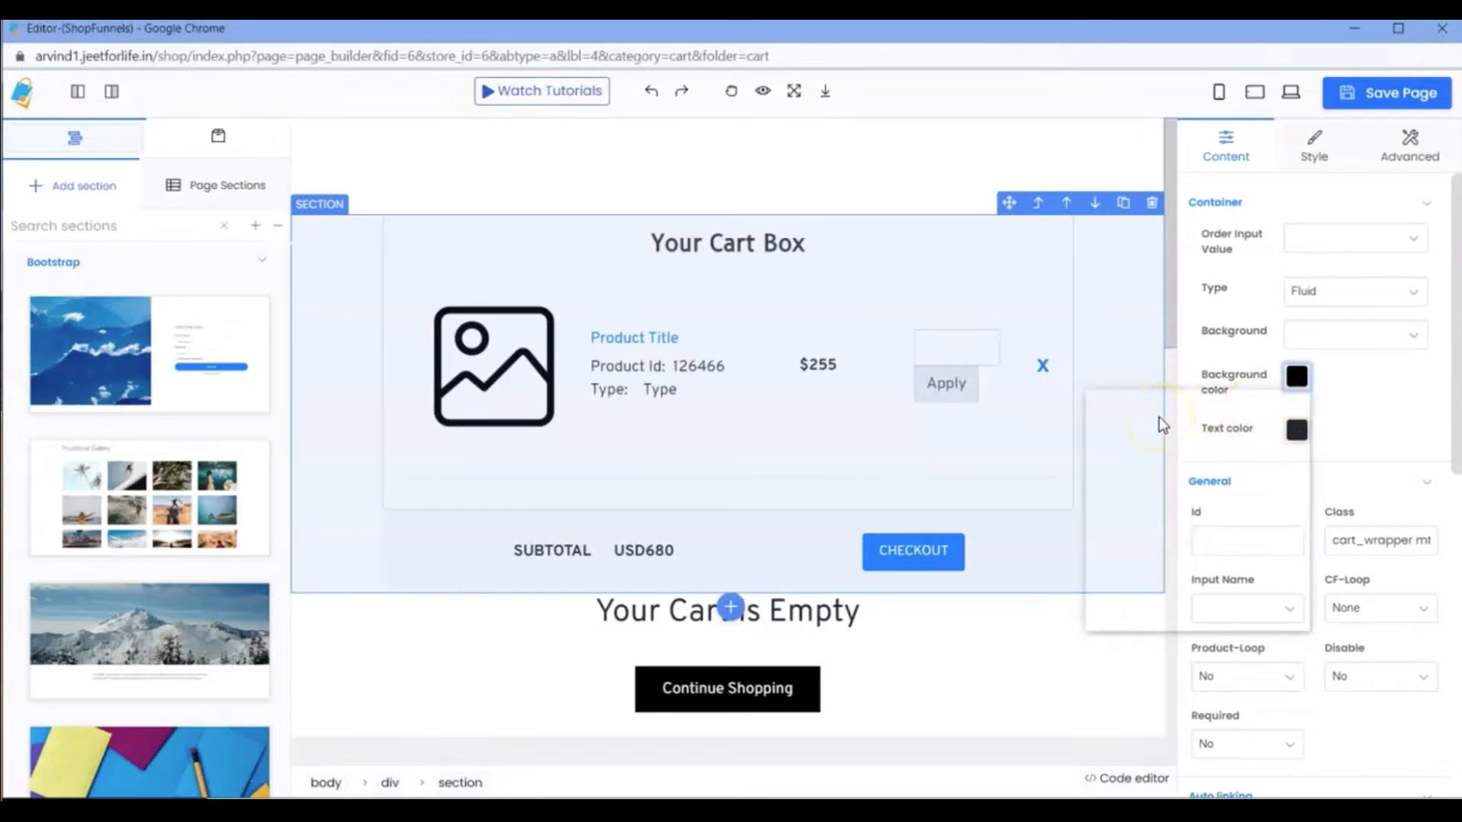
drag(1102, 424, 1090, 398)
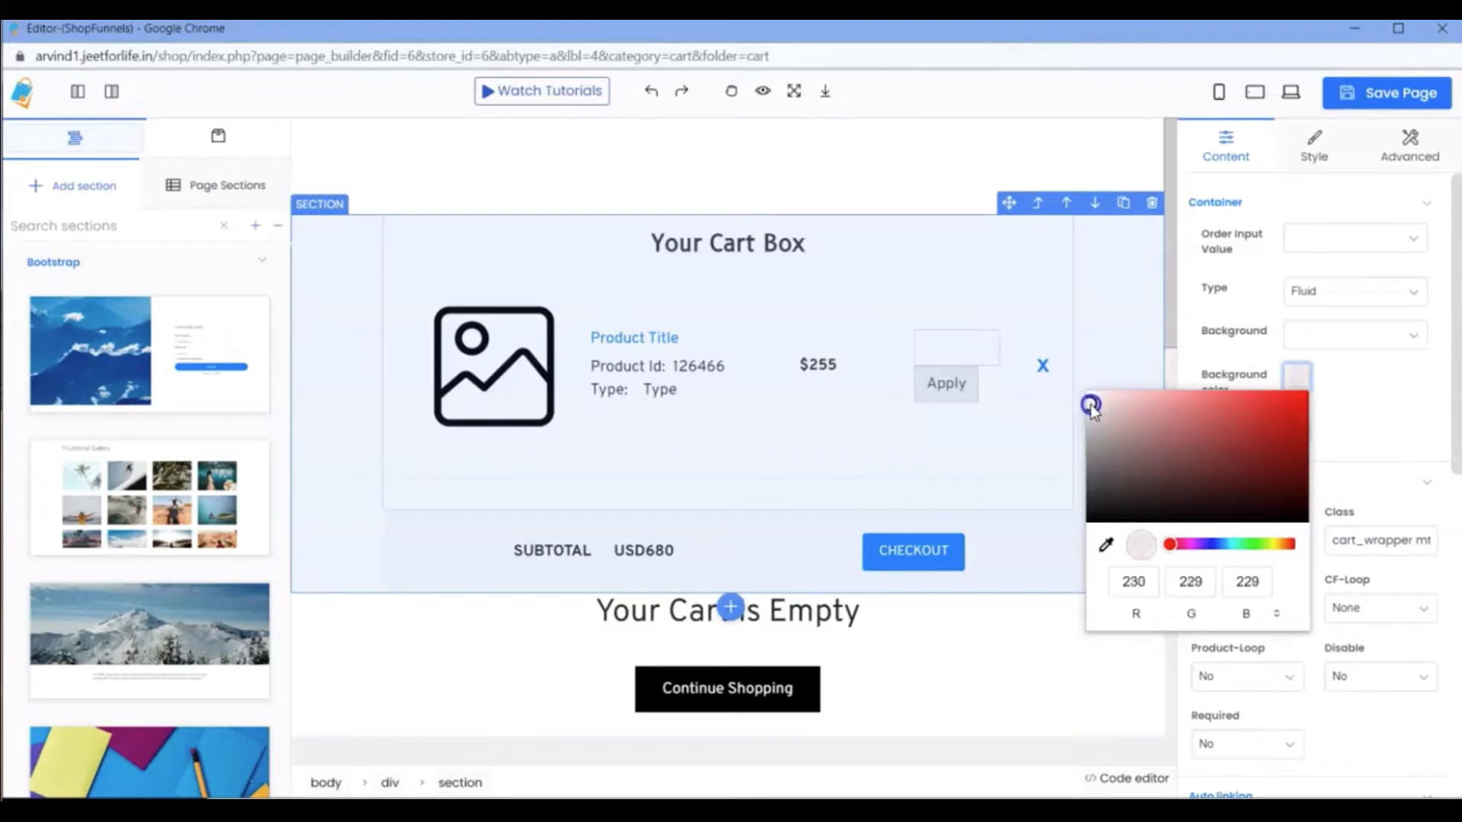
click(1349, 434)
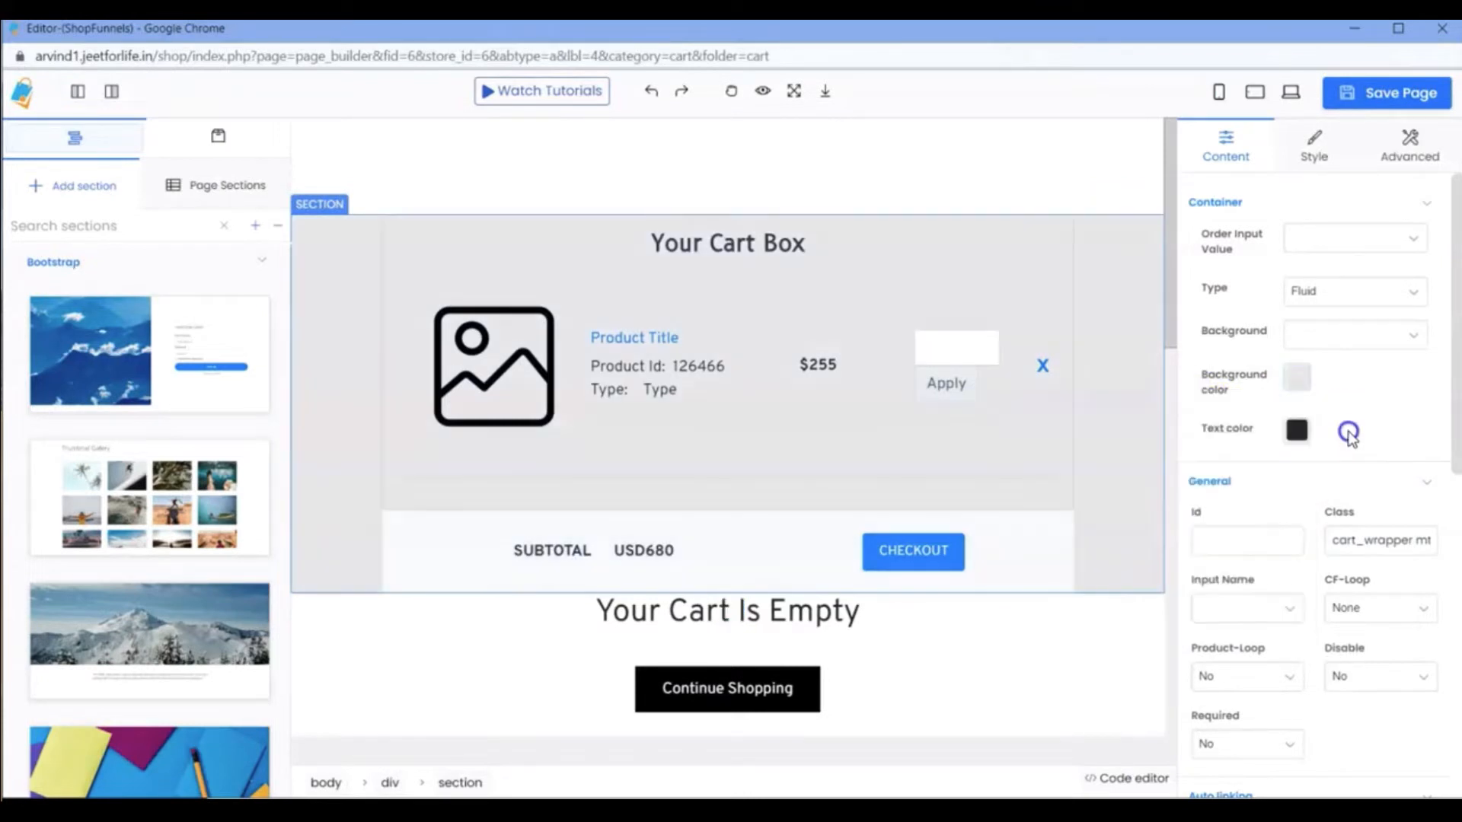
Examine the Related Product heading and the settings of the product block beneath it.
scroll(1055, 426, down, 6)
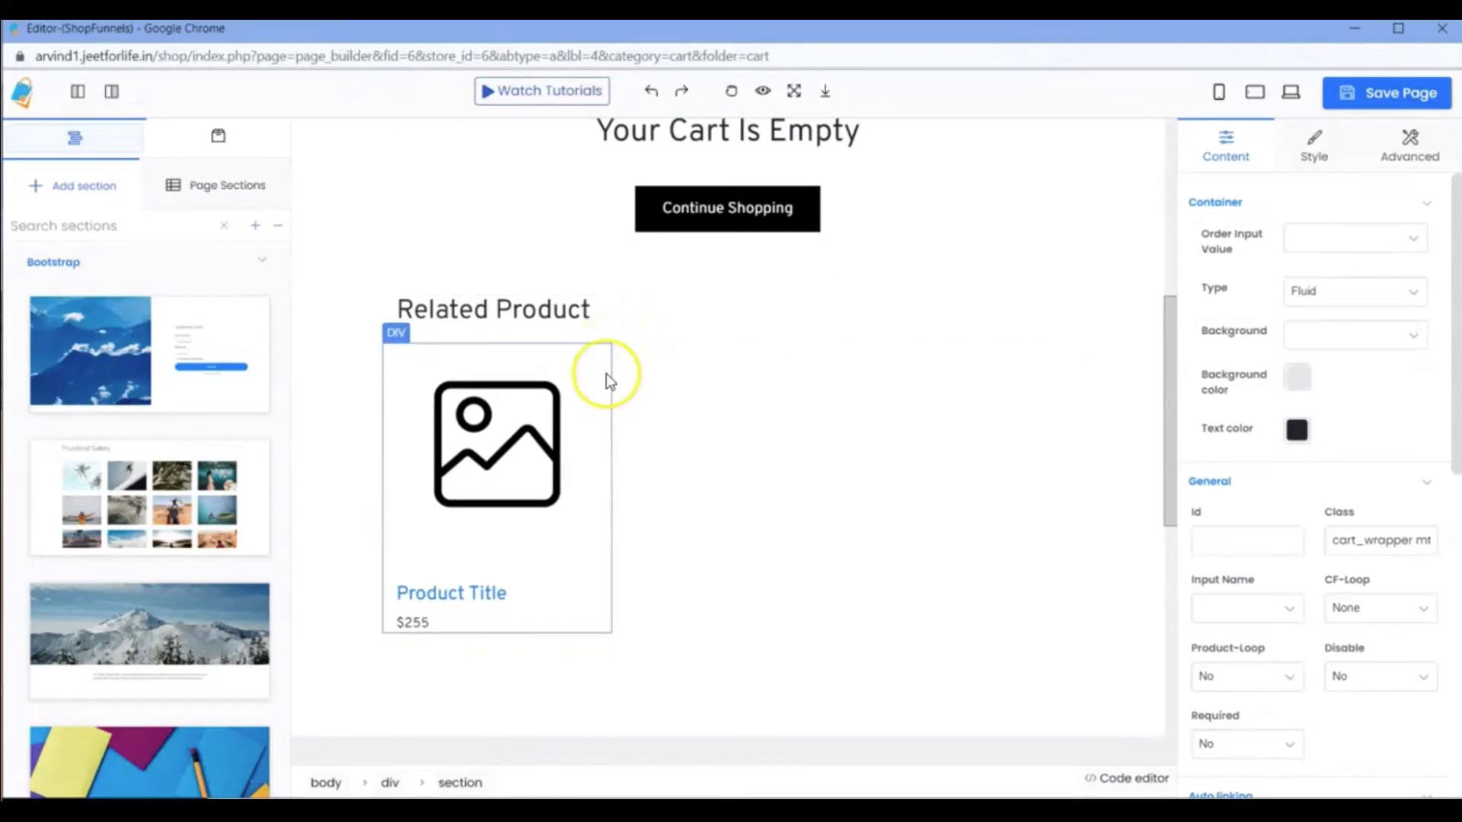
click(597, 324)
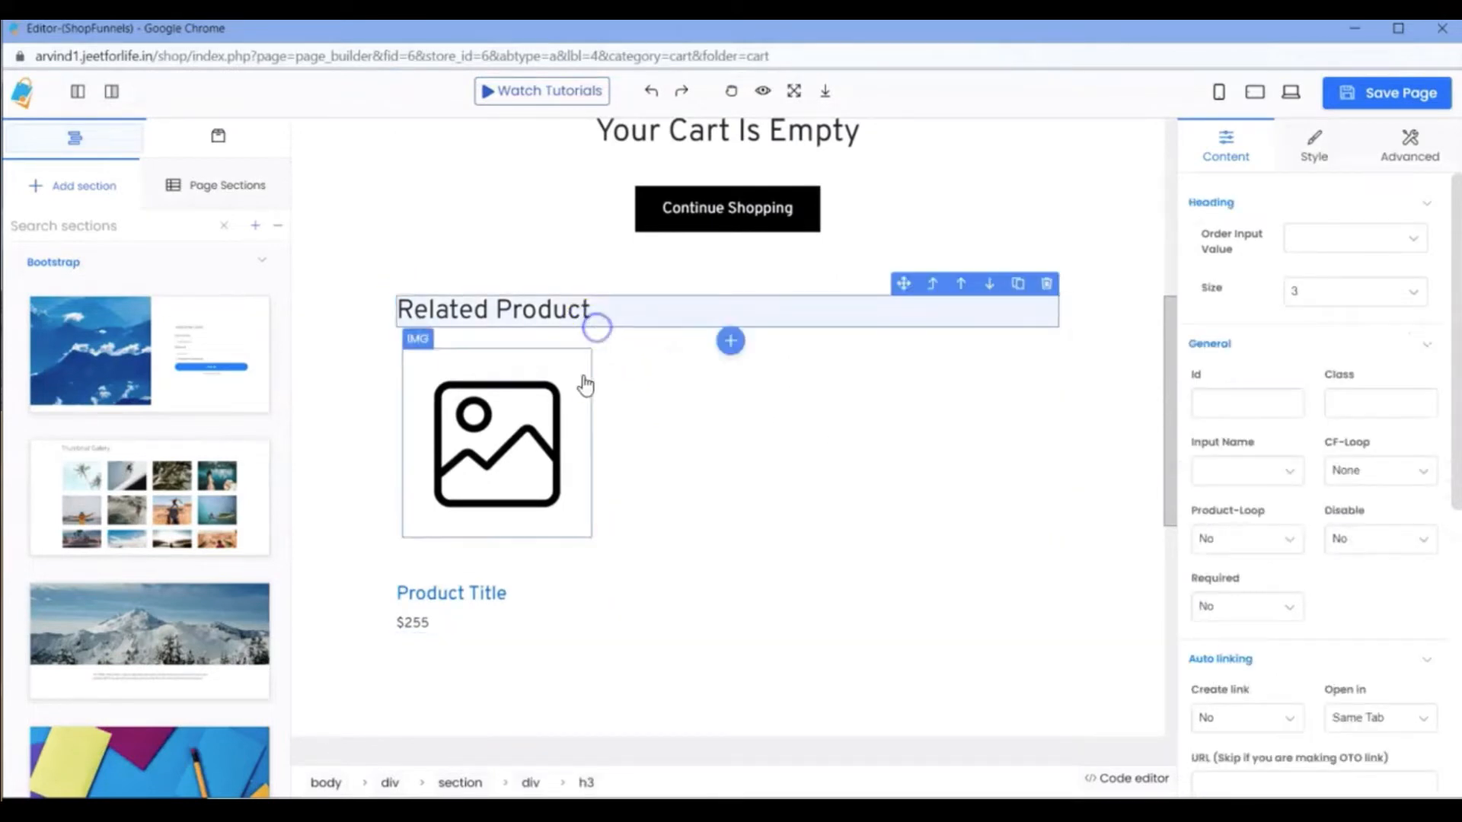
click(603, 619)
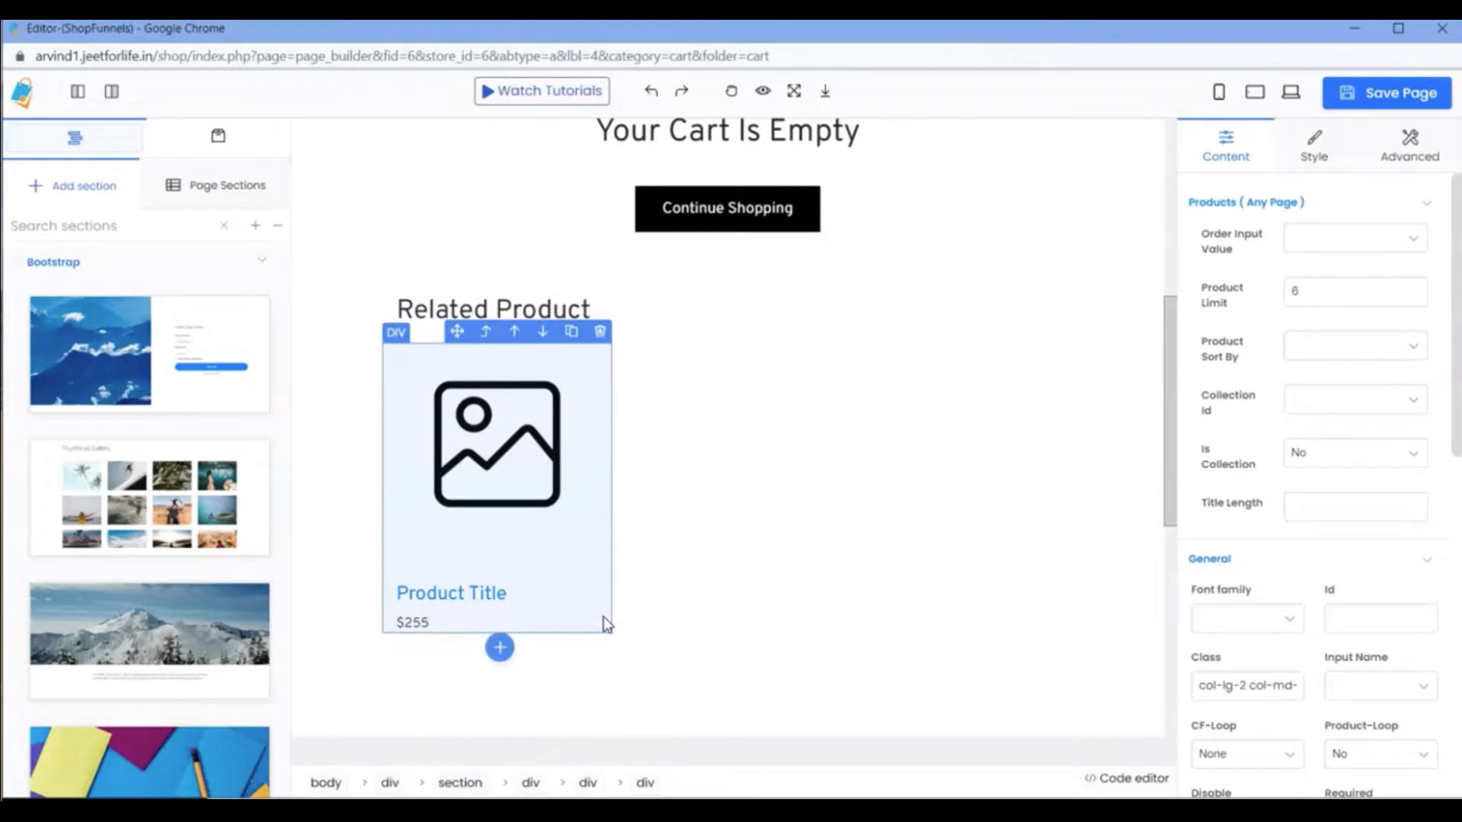
scroll(799, 496, down, 5)
scroll(891, 424, up, 10)
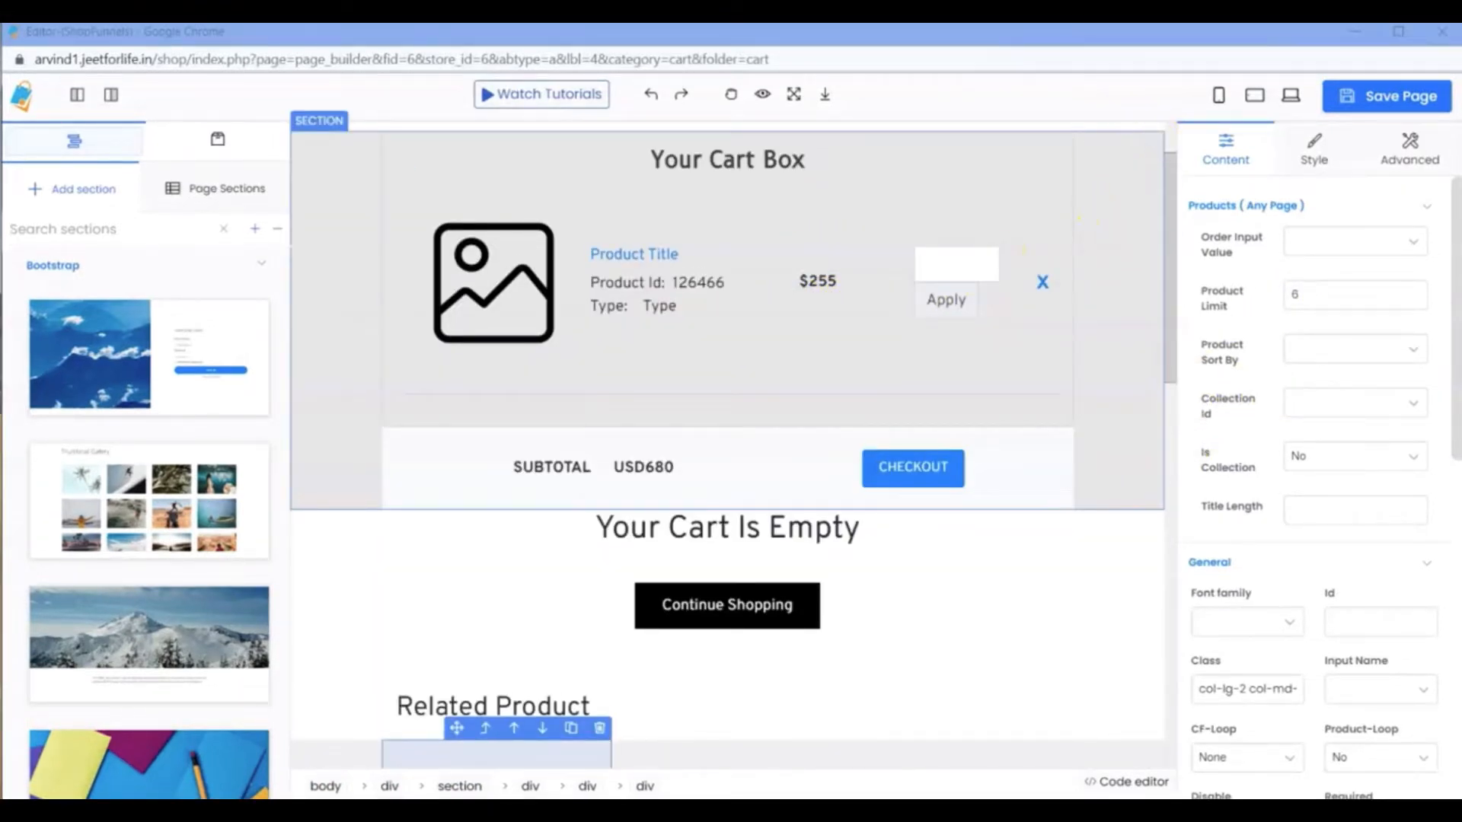
Save the edited cart page and visit its live version from the store's page list.
click(1384, 96)
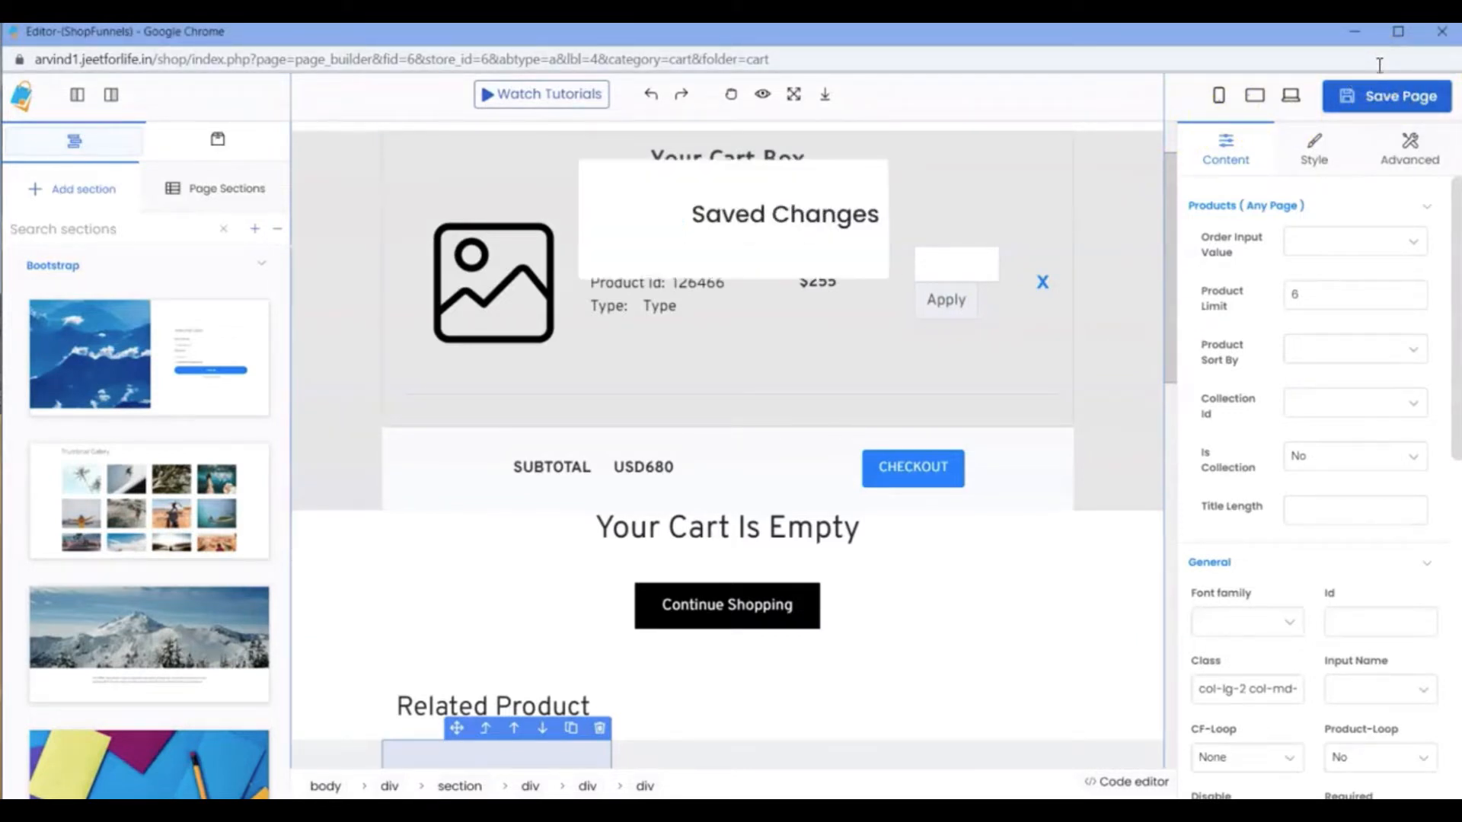
click(1363, 34)
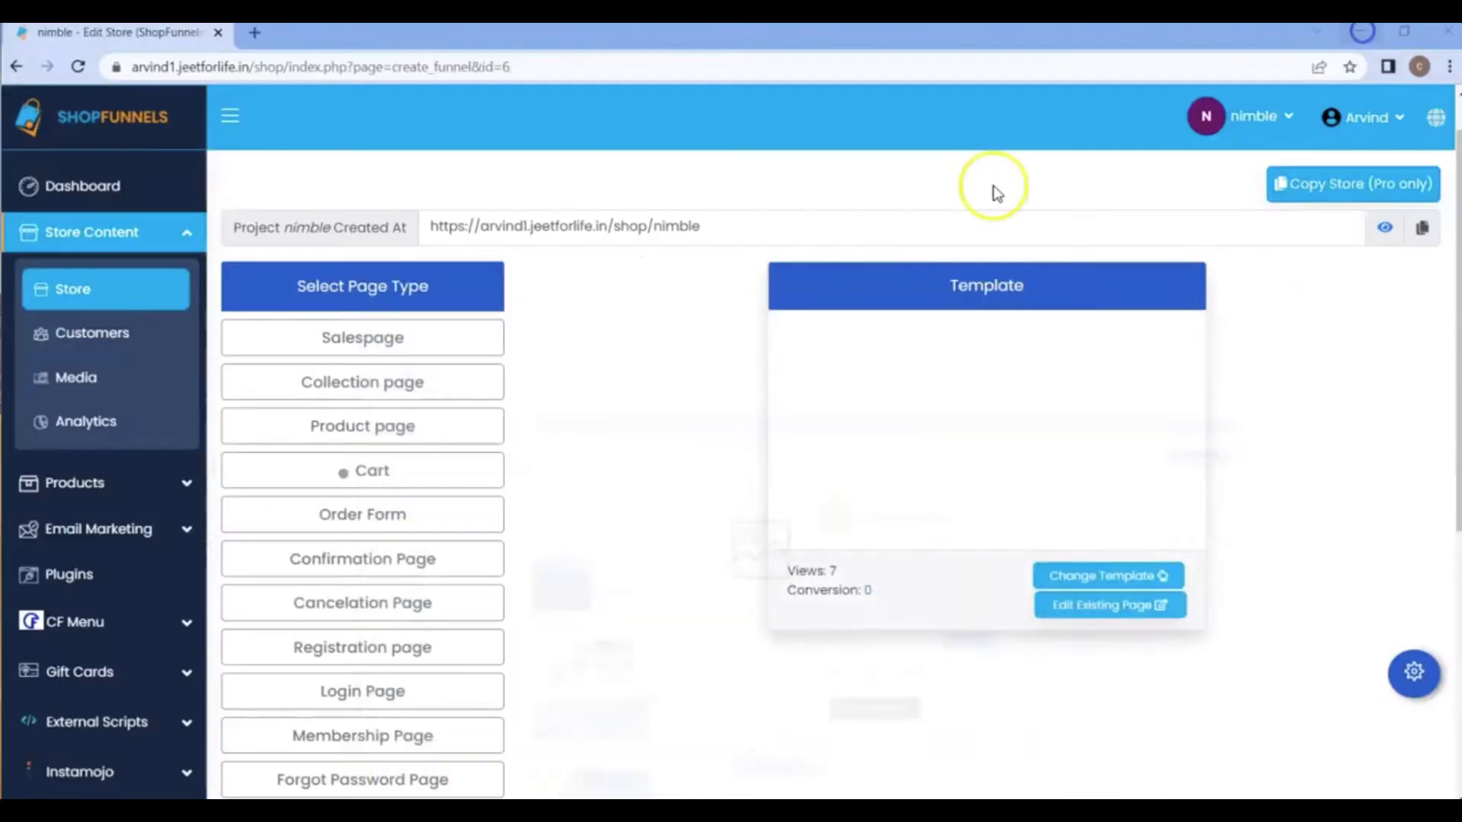
click(445, 475)
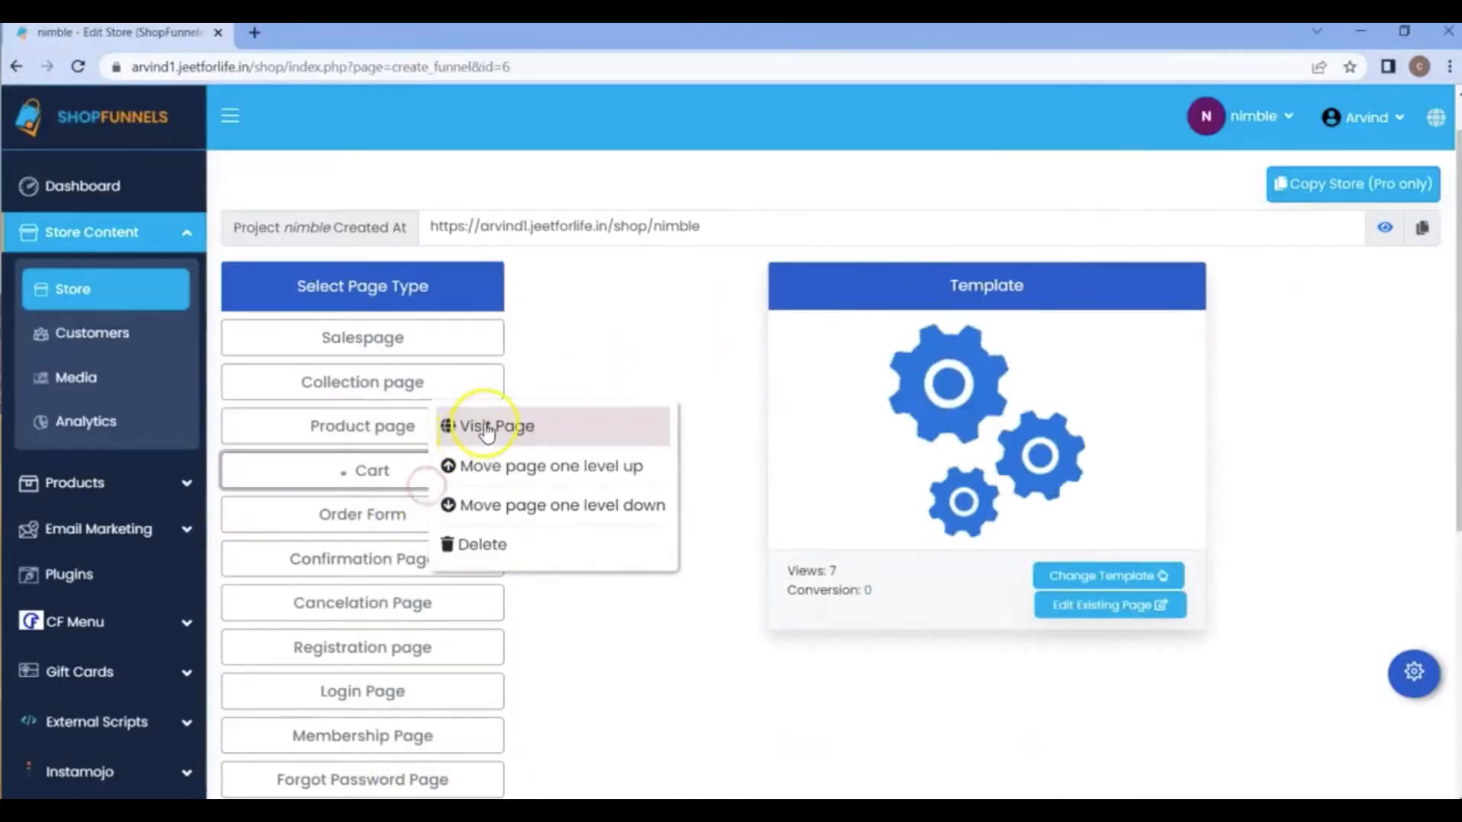
click(479, 425)
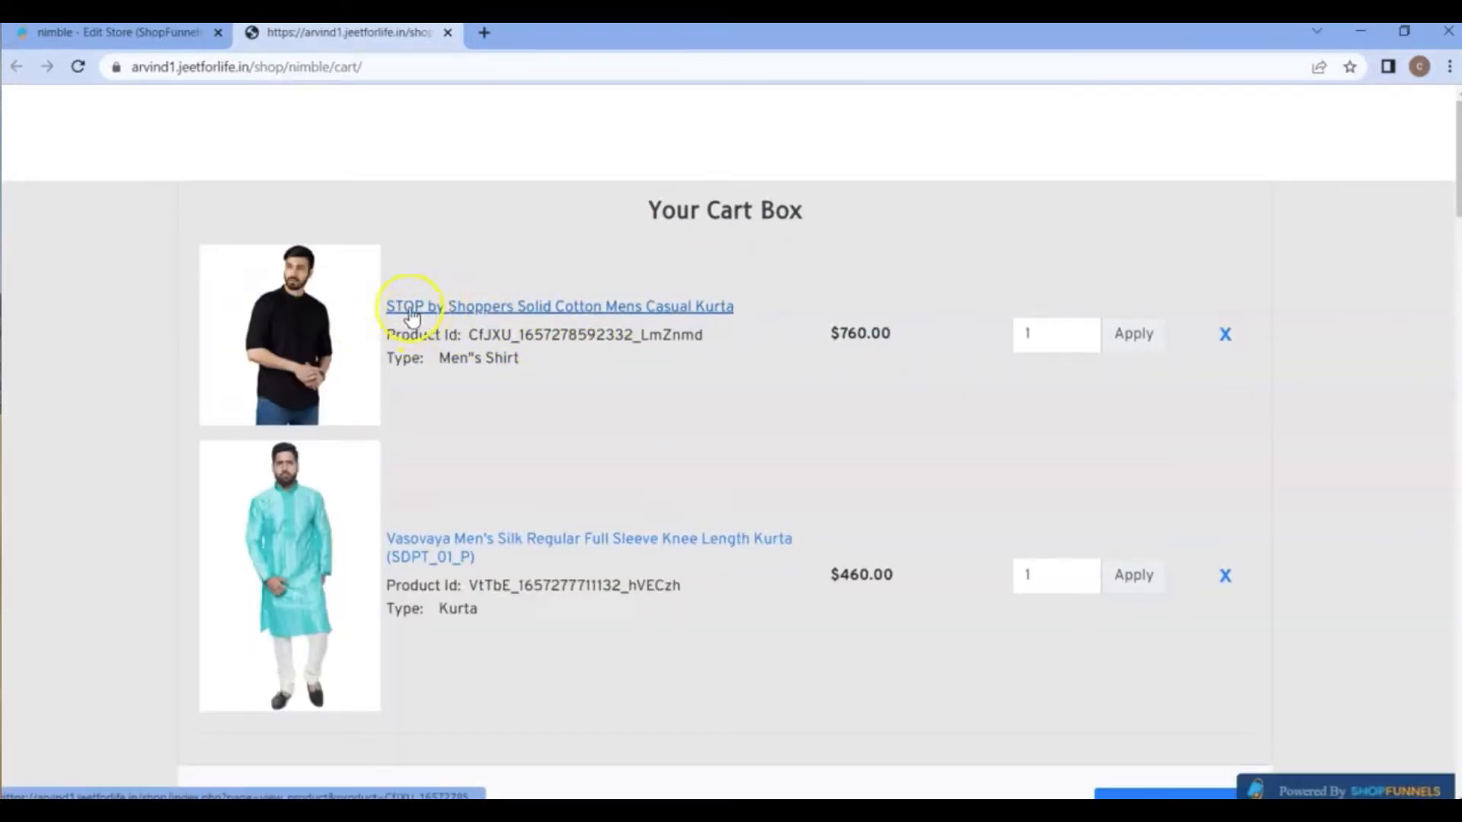
Set the quantity of the STOP by Shoppers Solid Cotton Mens Casual Kurta to 4 and apply it.
scroll(527, 427, down, 1)
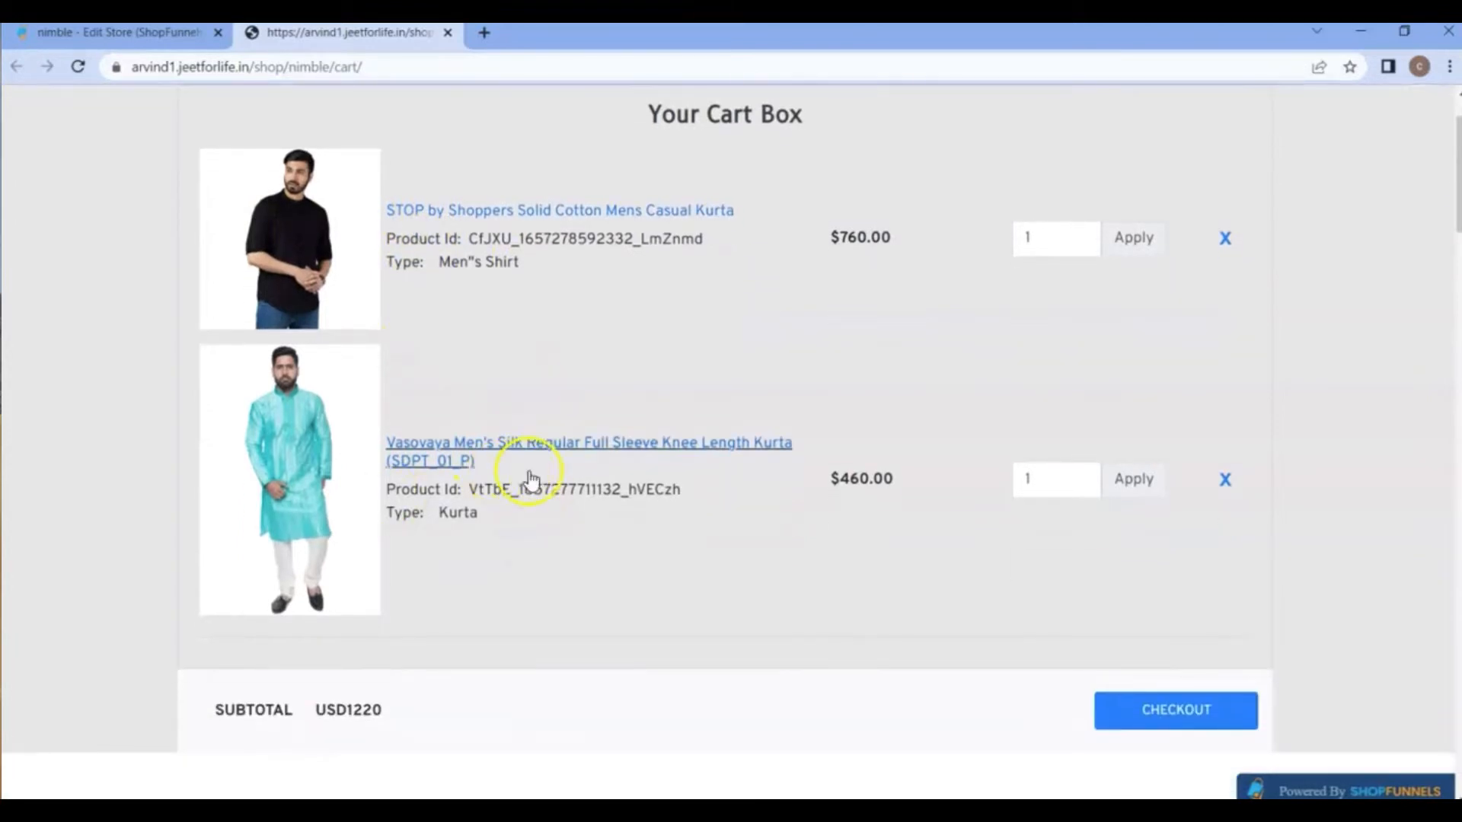
scroll(548, 463, up, 1)
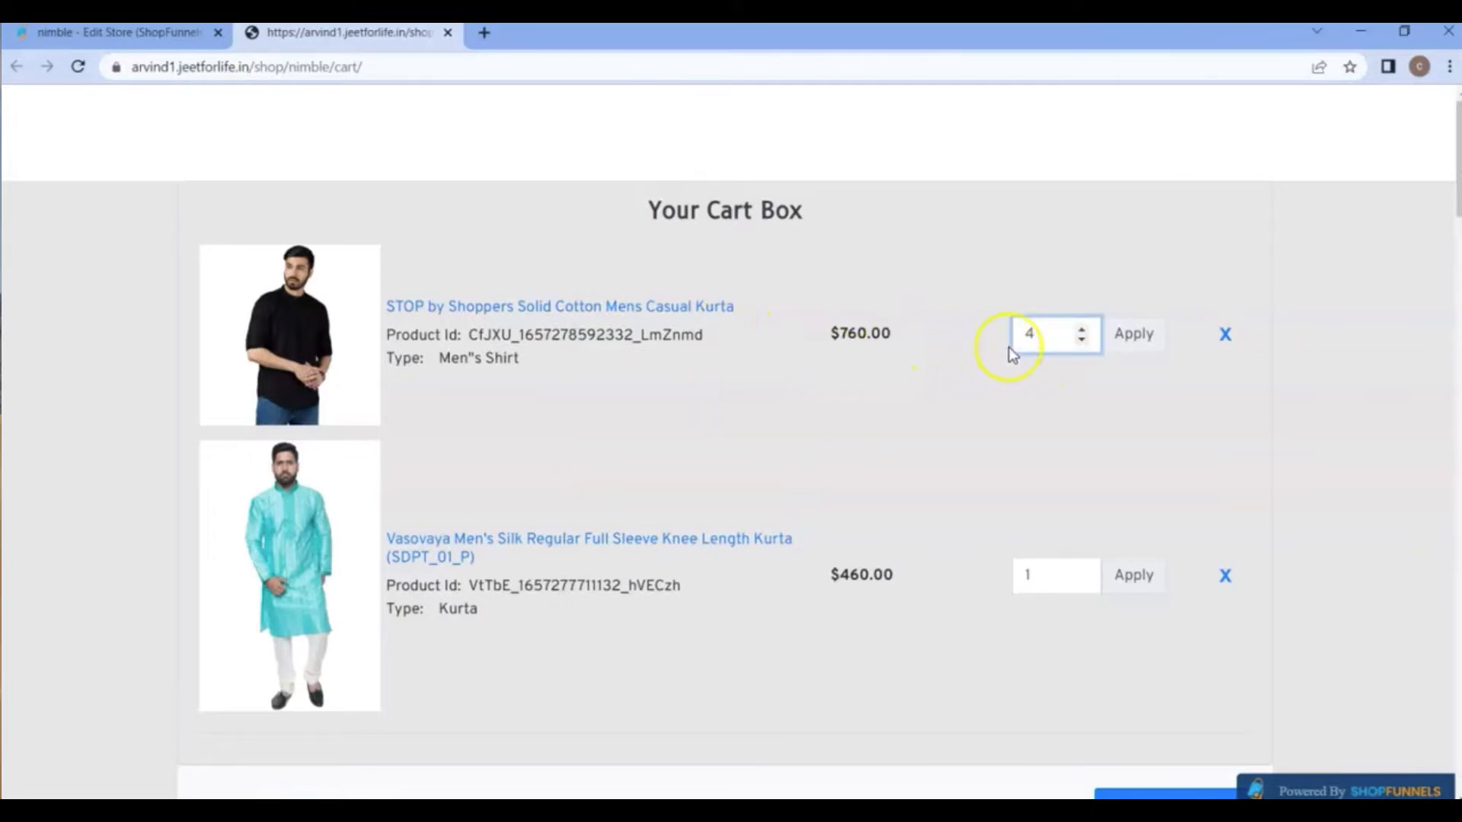
click(1133, 335)
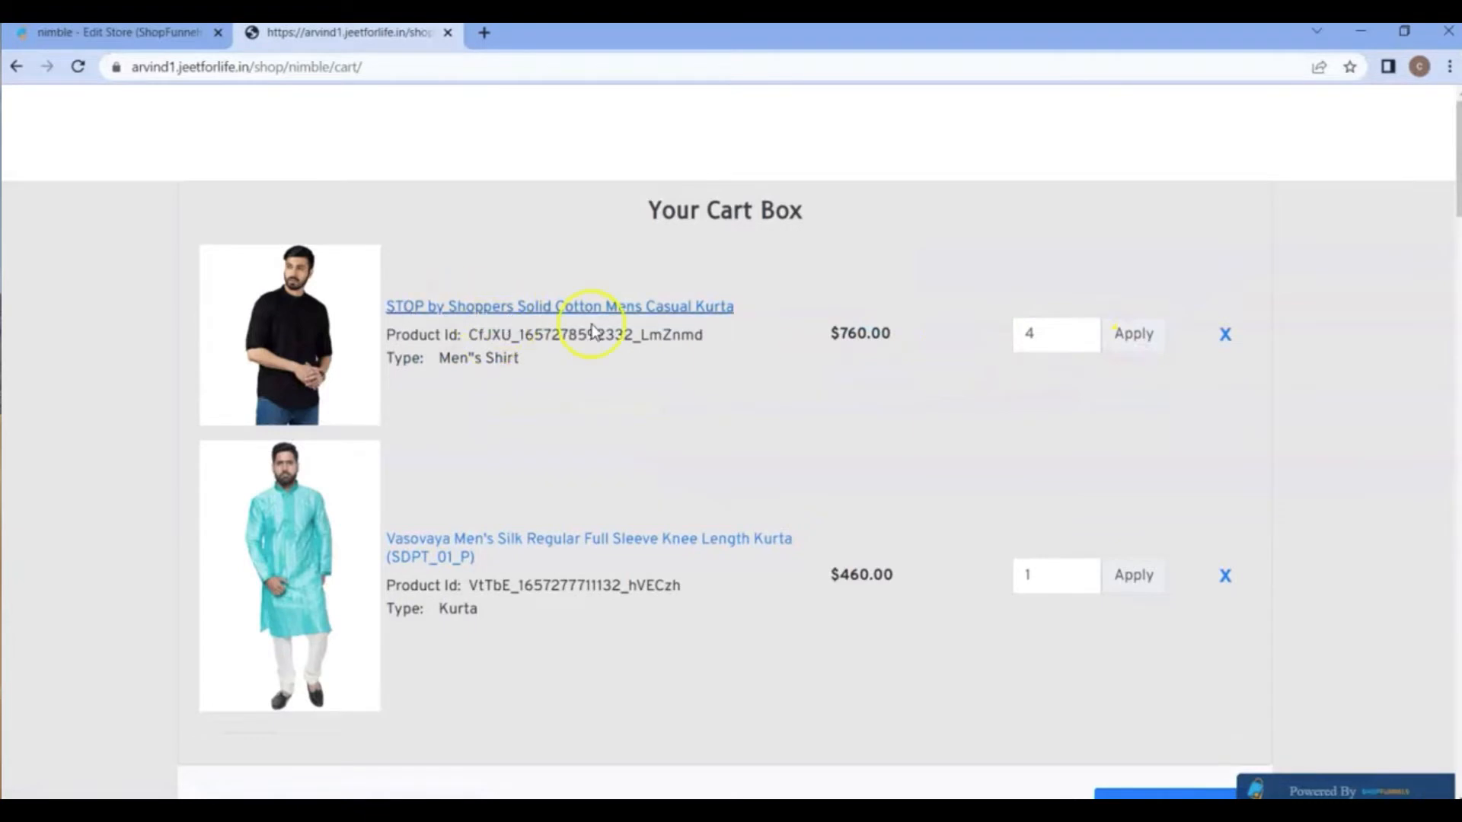
Check the order form reached through checkout, then return to the cart and examine the related products.
scroll(620, 381, down, 6)
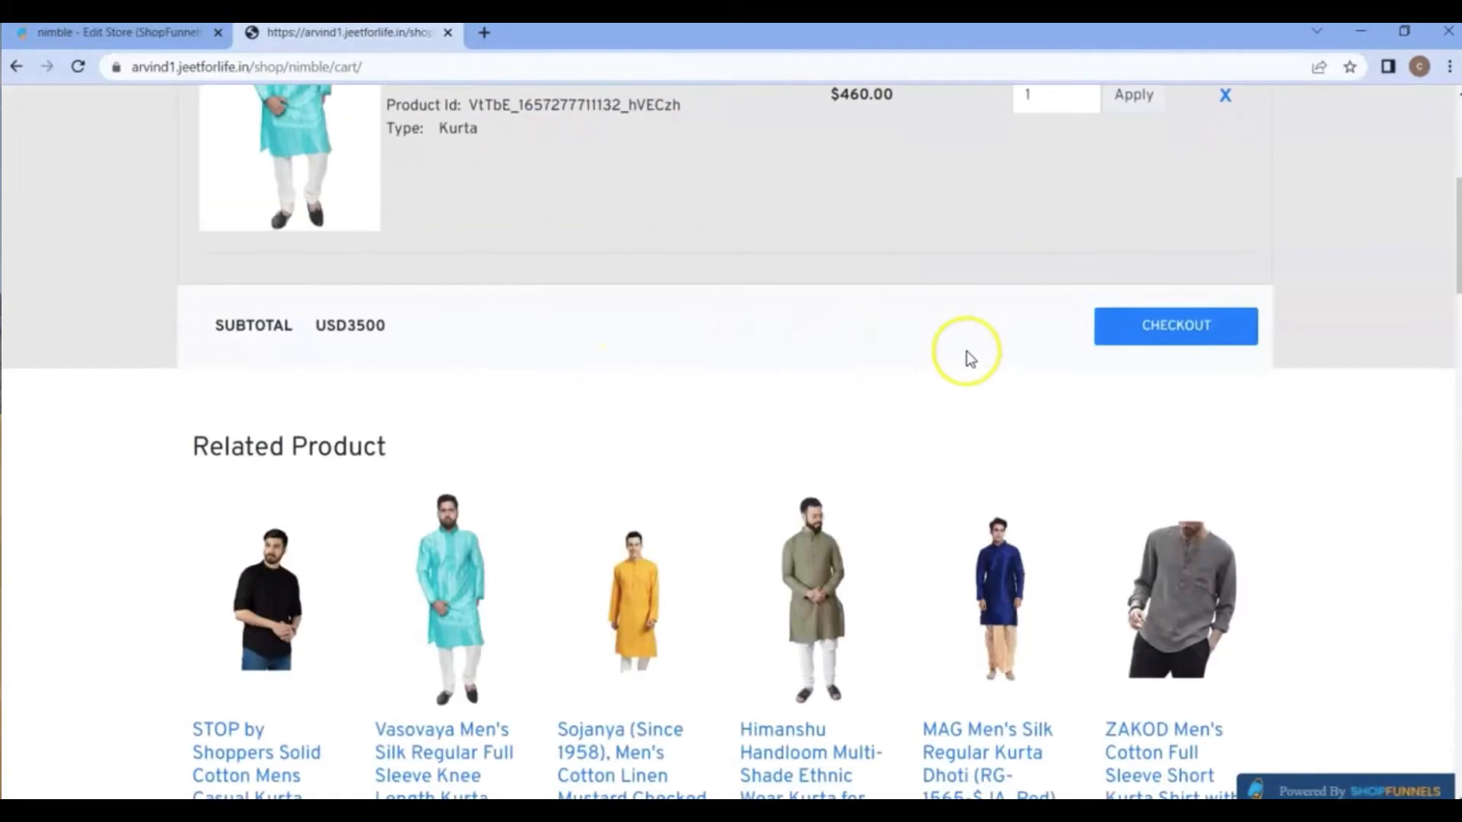
click(1183, 345)
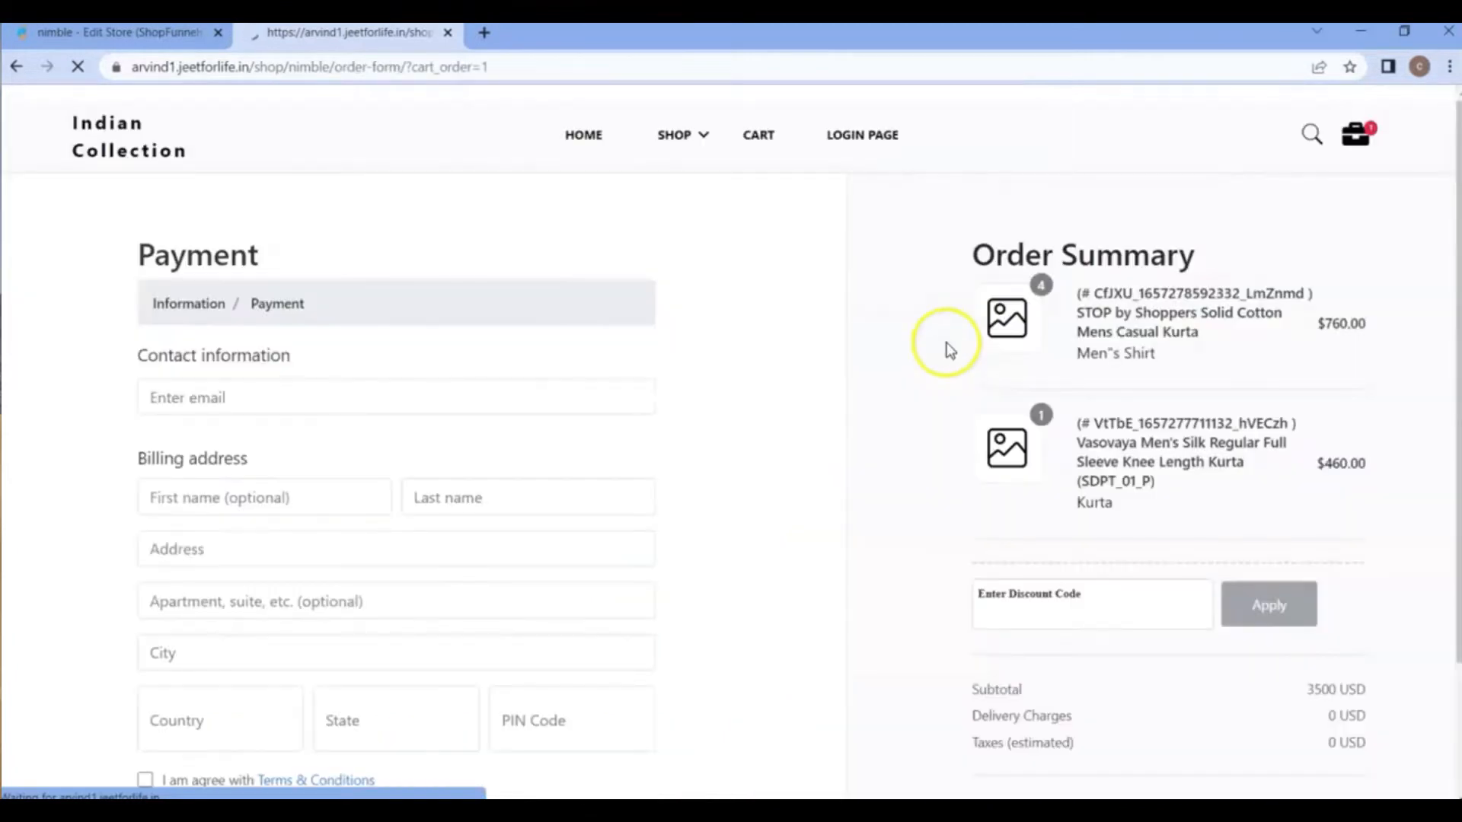
click(16, 67)
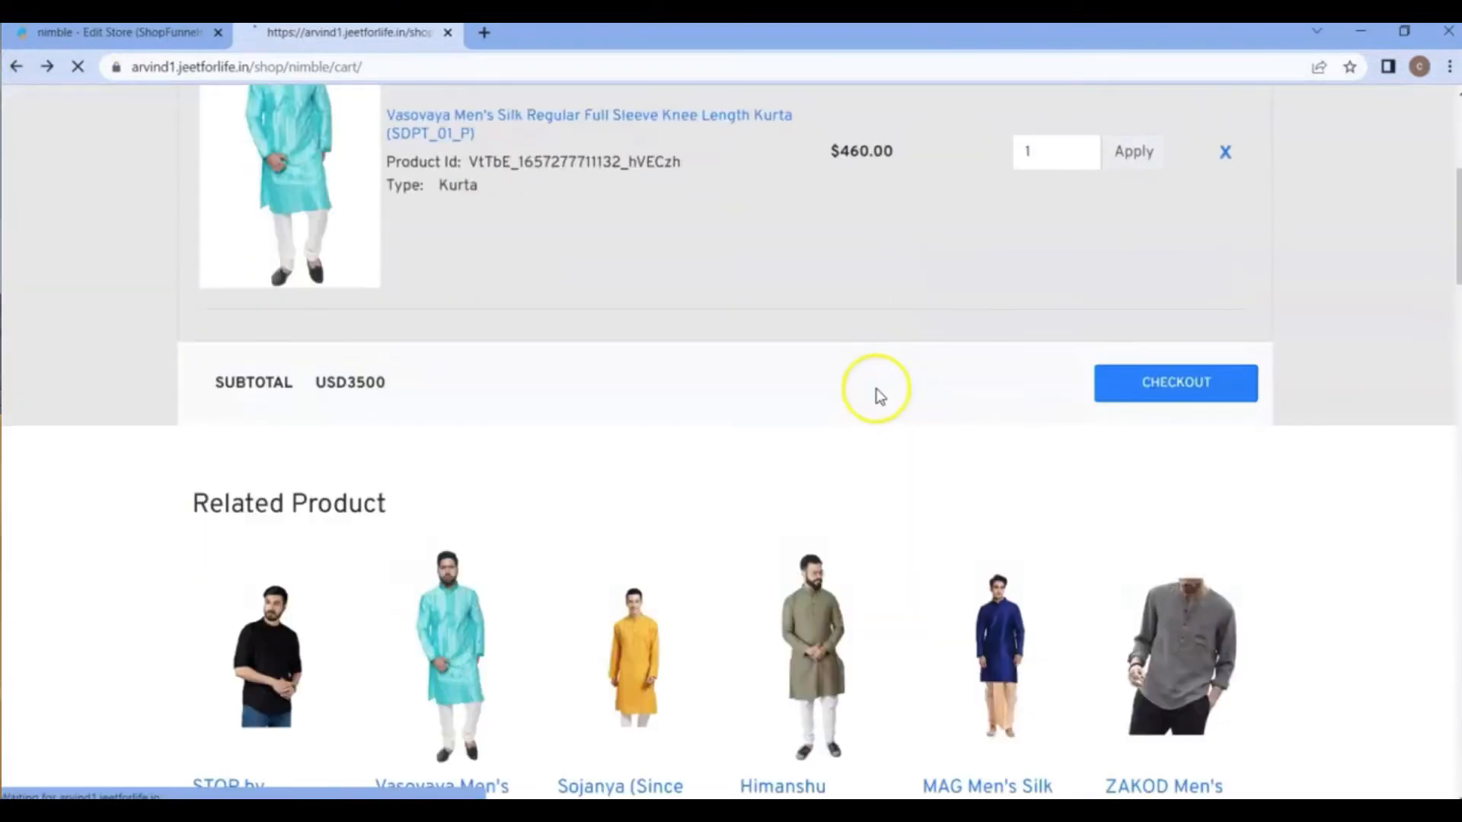
scroll(875, 391, down, 2)
click(960, 765)
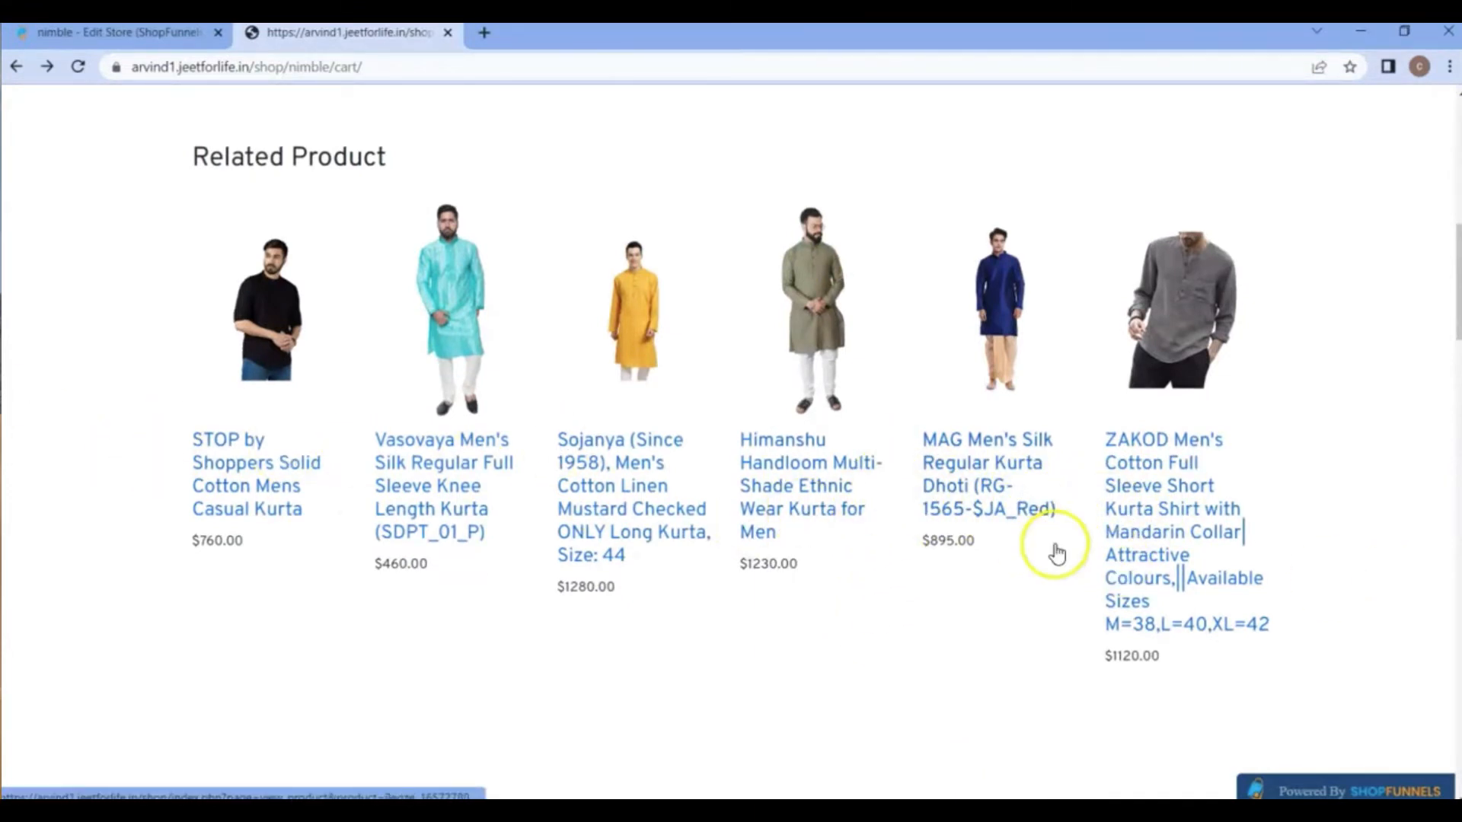
Compare the product sections beneath the cart box in the page editor with how they render on the live cart page.
click(1072, 757)
scroll(616, 518, down, 2)
scroll(613, 514, down, 5)
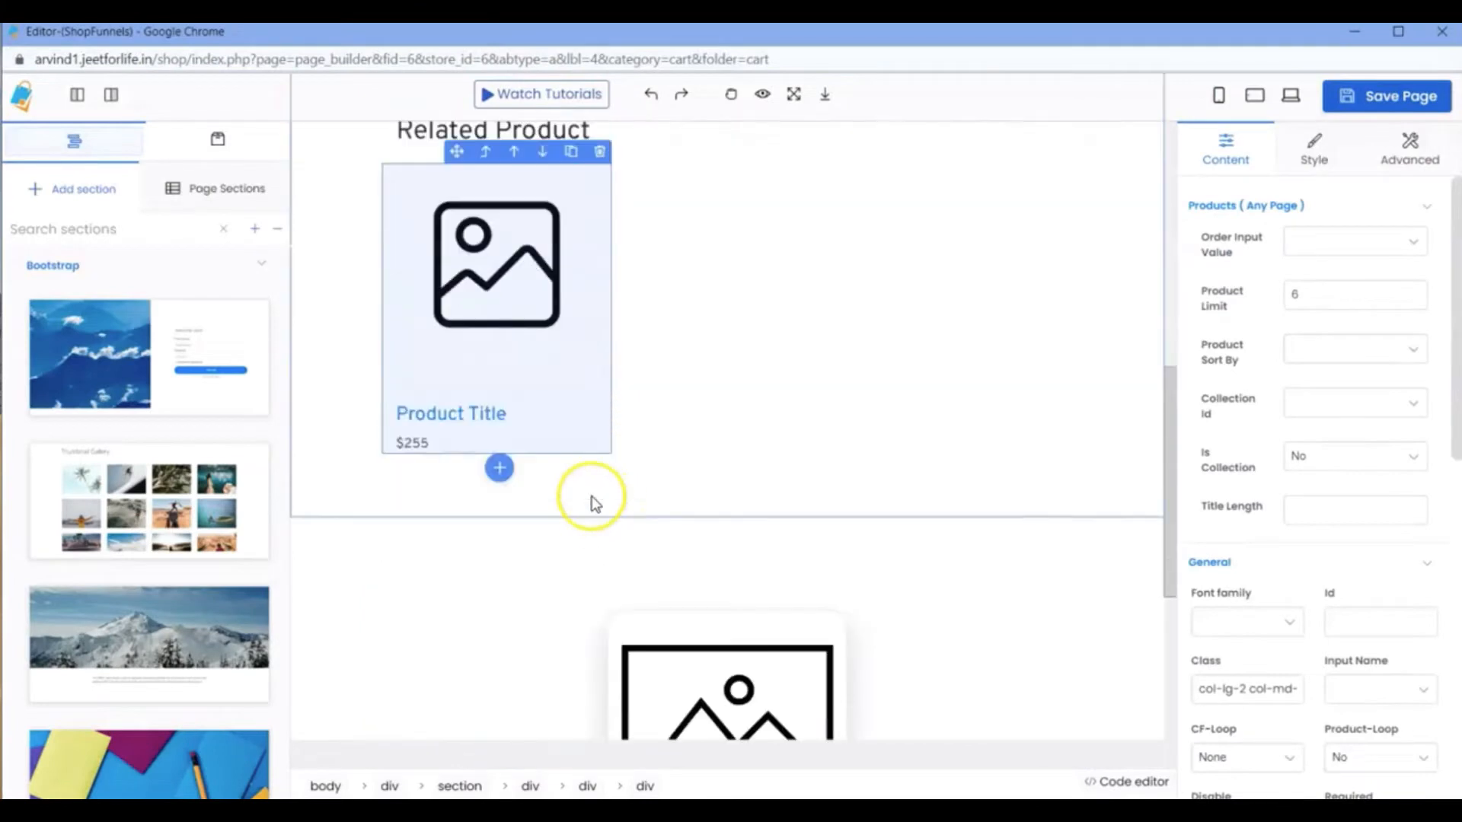
scroll(604, 379, up, 2)
scroll(653, 480, down, 4)
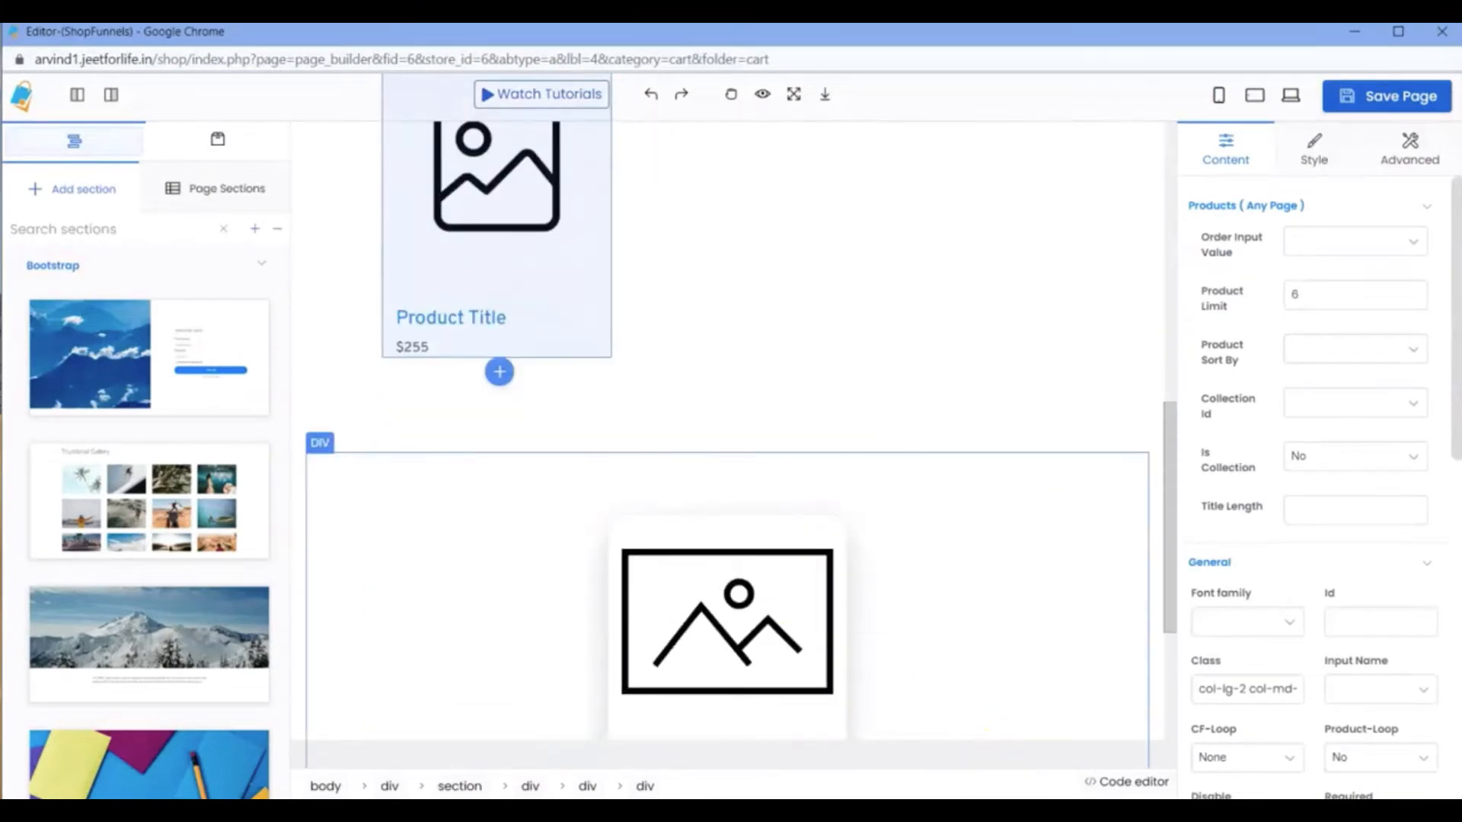
click(904, 724)
scroll(869, 643, down, 6)
scroll(756, 604, down, 8)
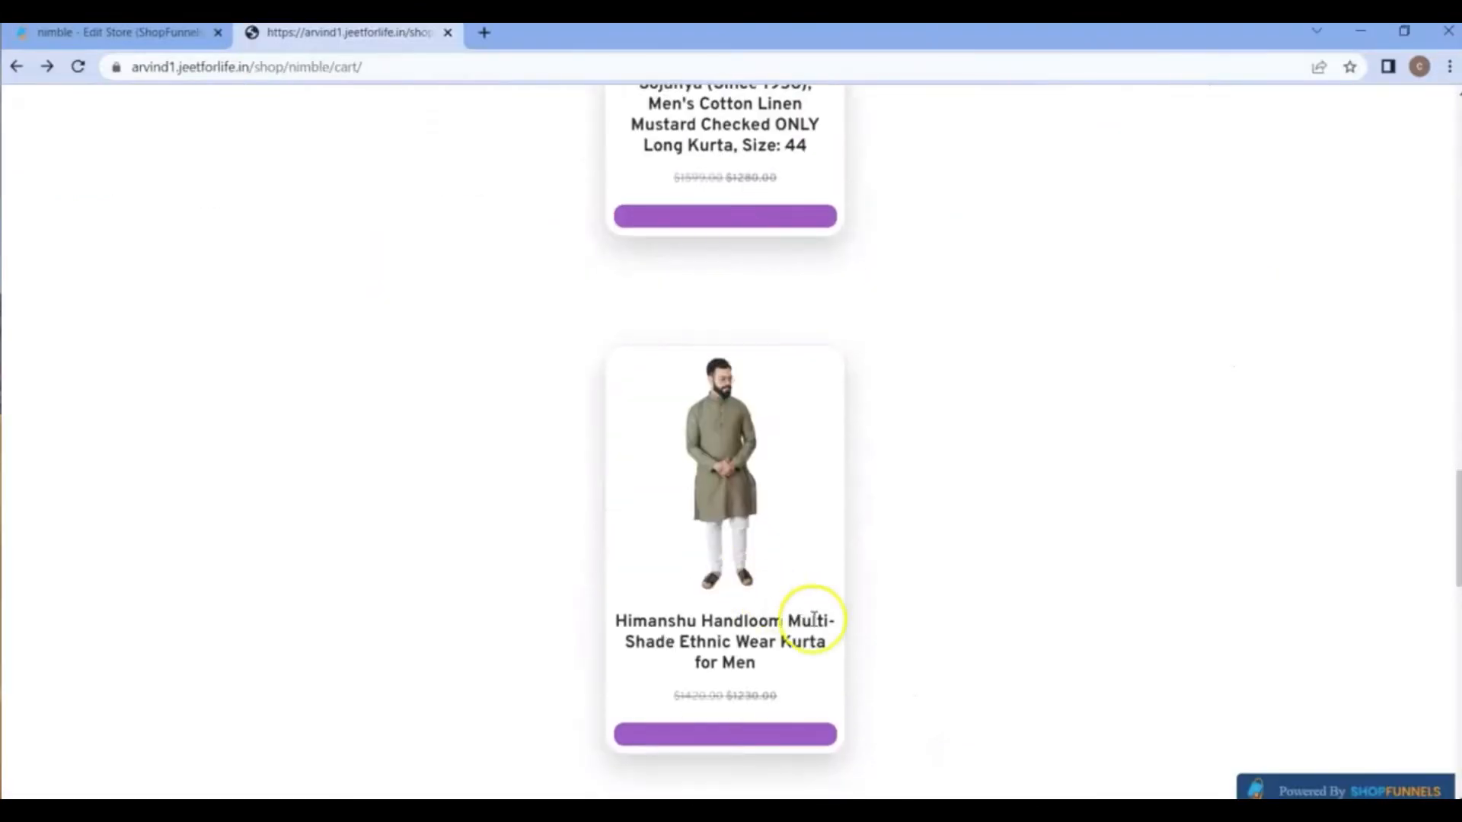
click(1051, 712)
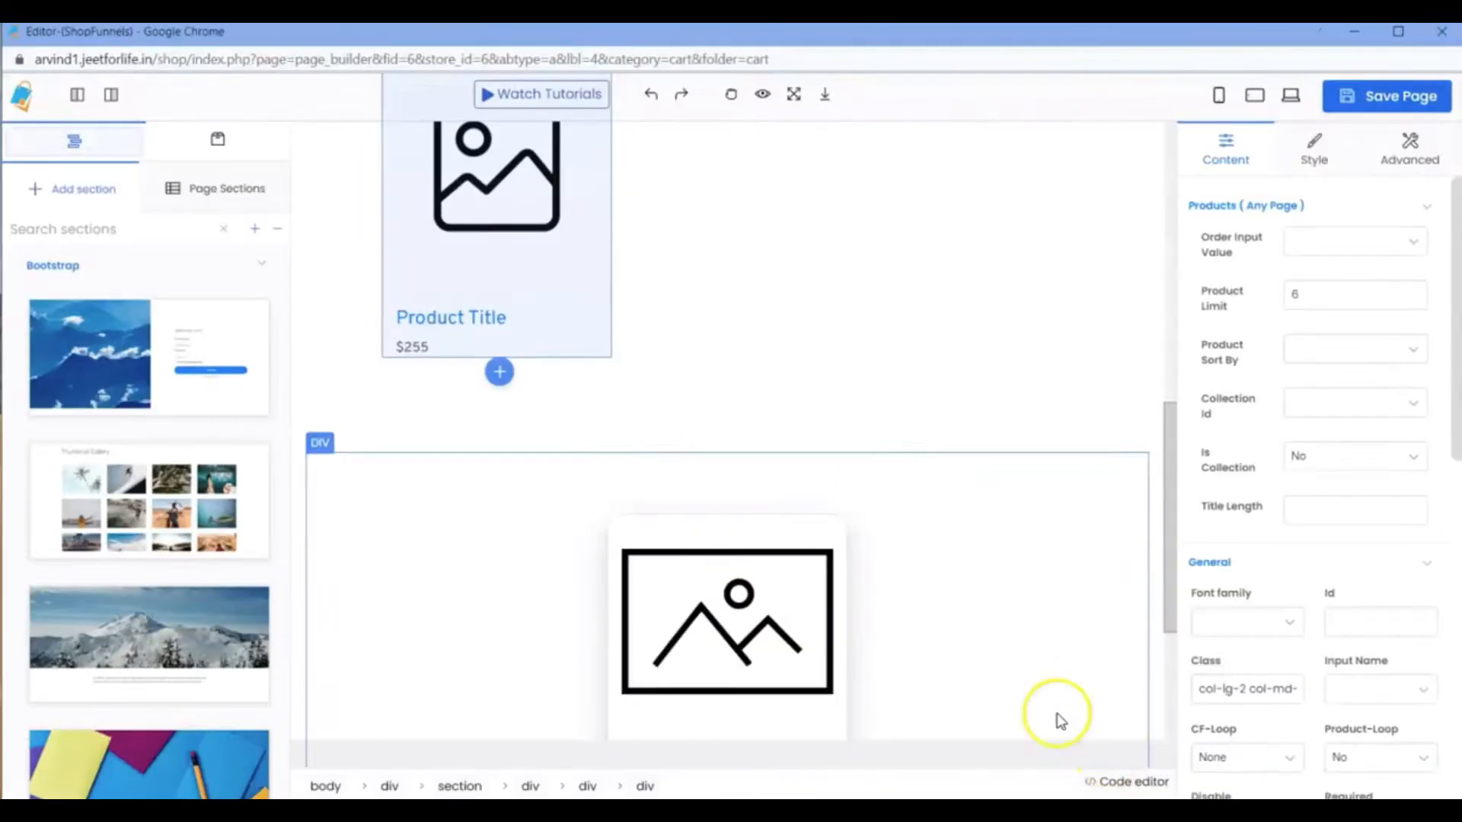
scroll(815, 414, up, 12)
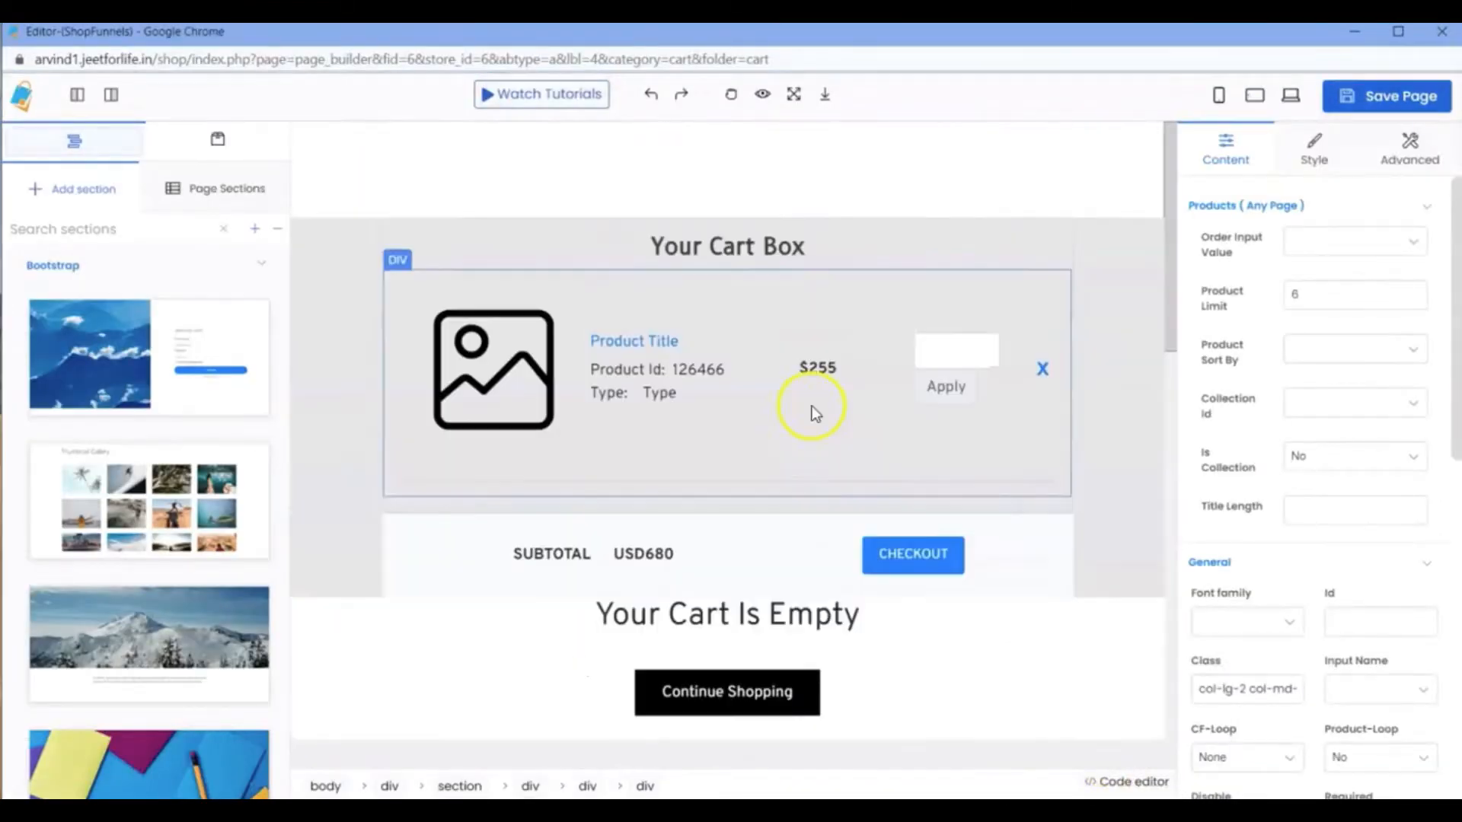
scroll(899, 545, down, 5)
scroll(899, 545, down, 8)
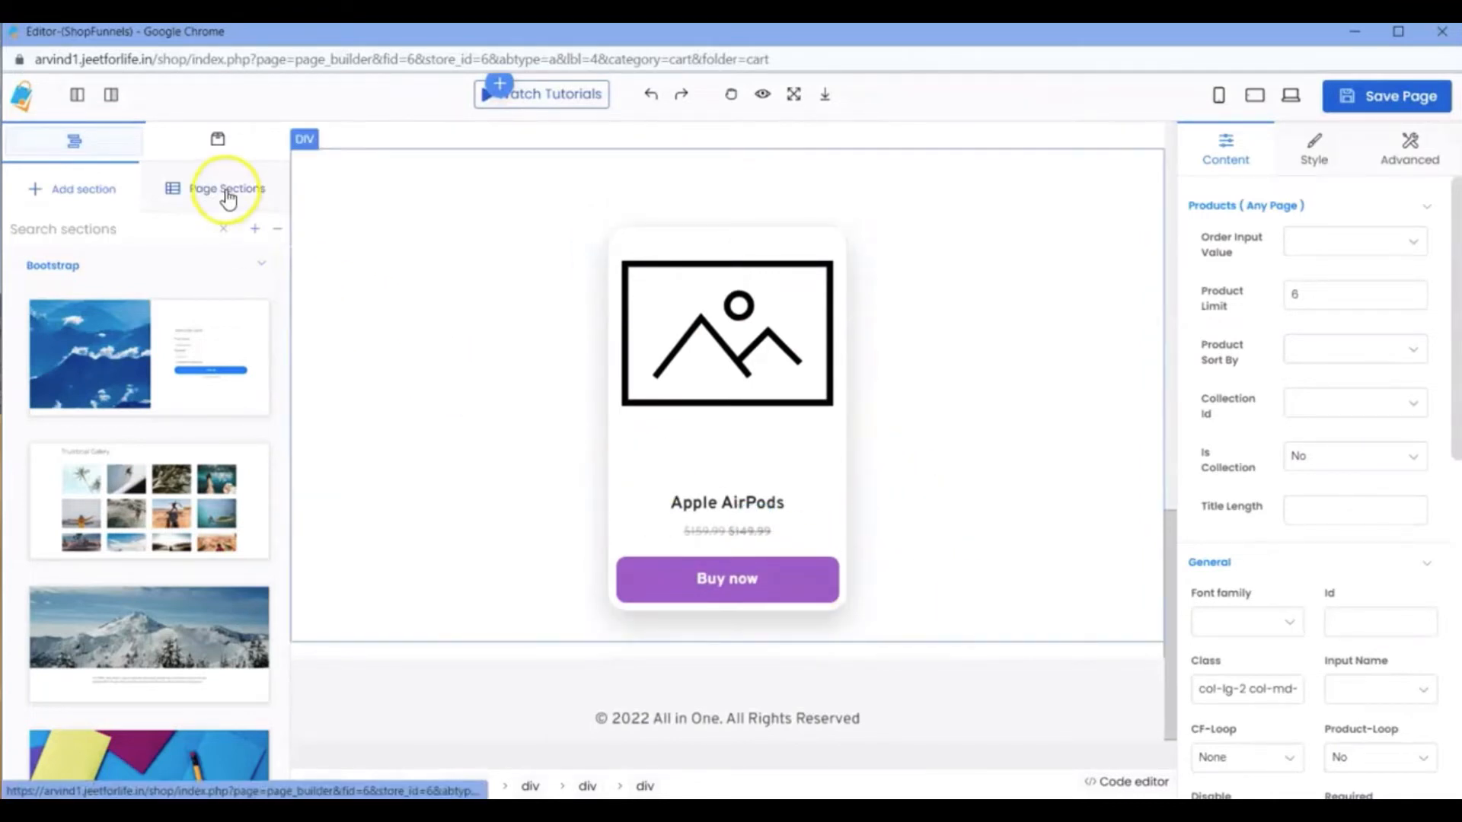
Browse the library of ready-made blocks available for the cart page, including the FAQ, newsletter and stats blocks.
click(216, 145)
click(238, 173)
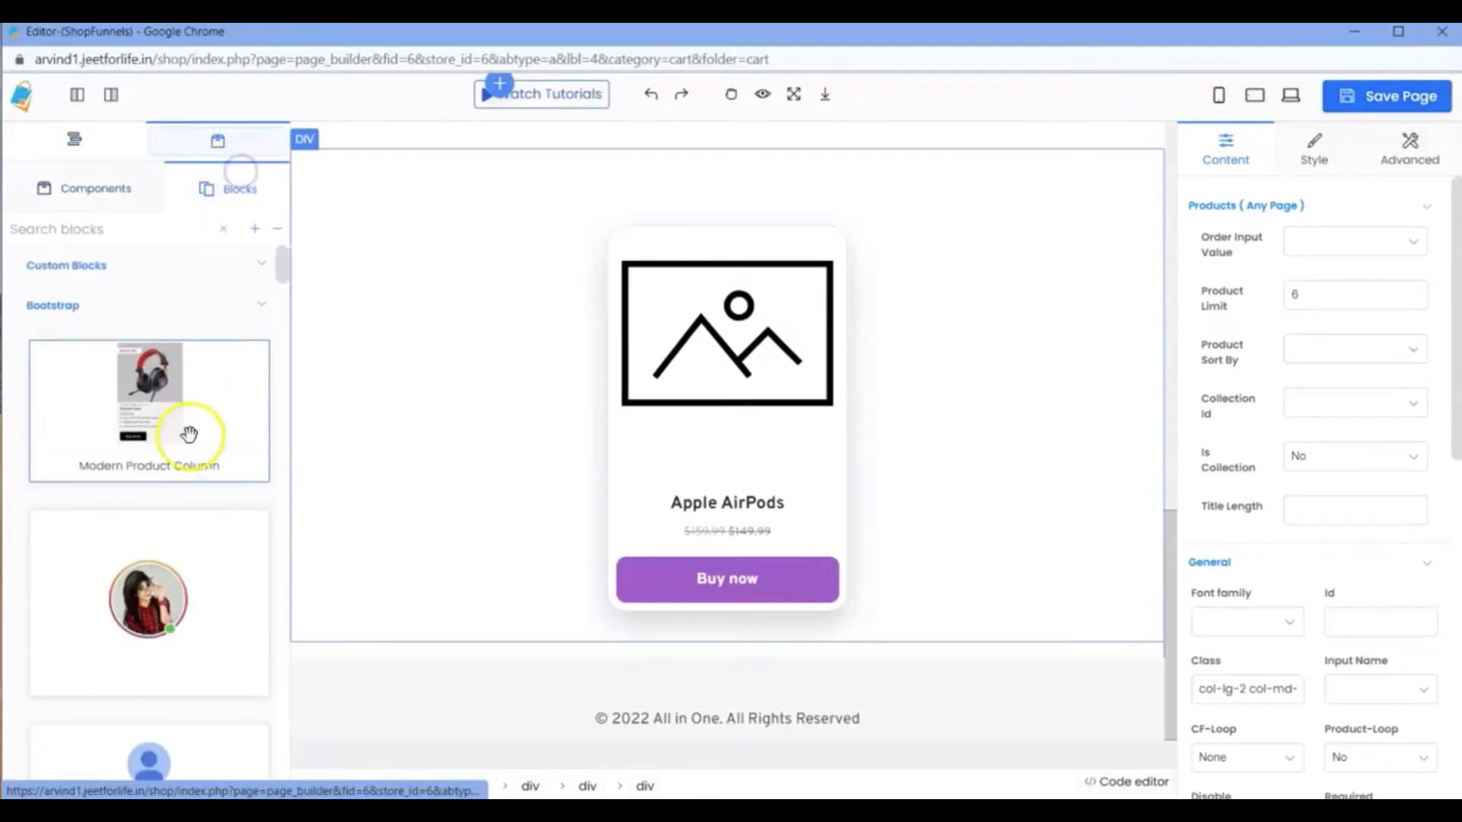
scroll(189, 434, down, 15)
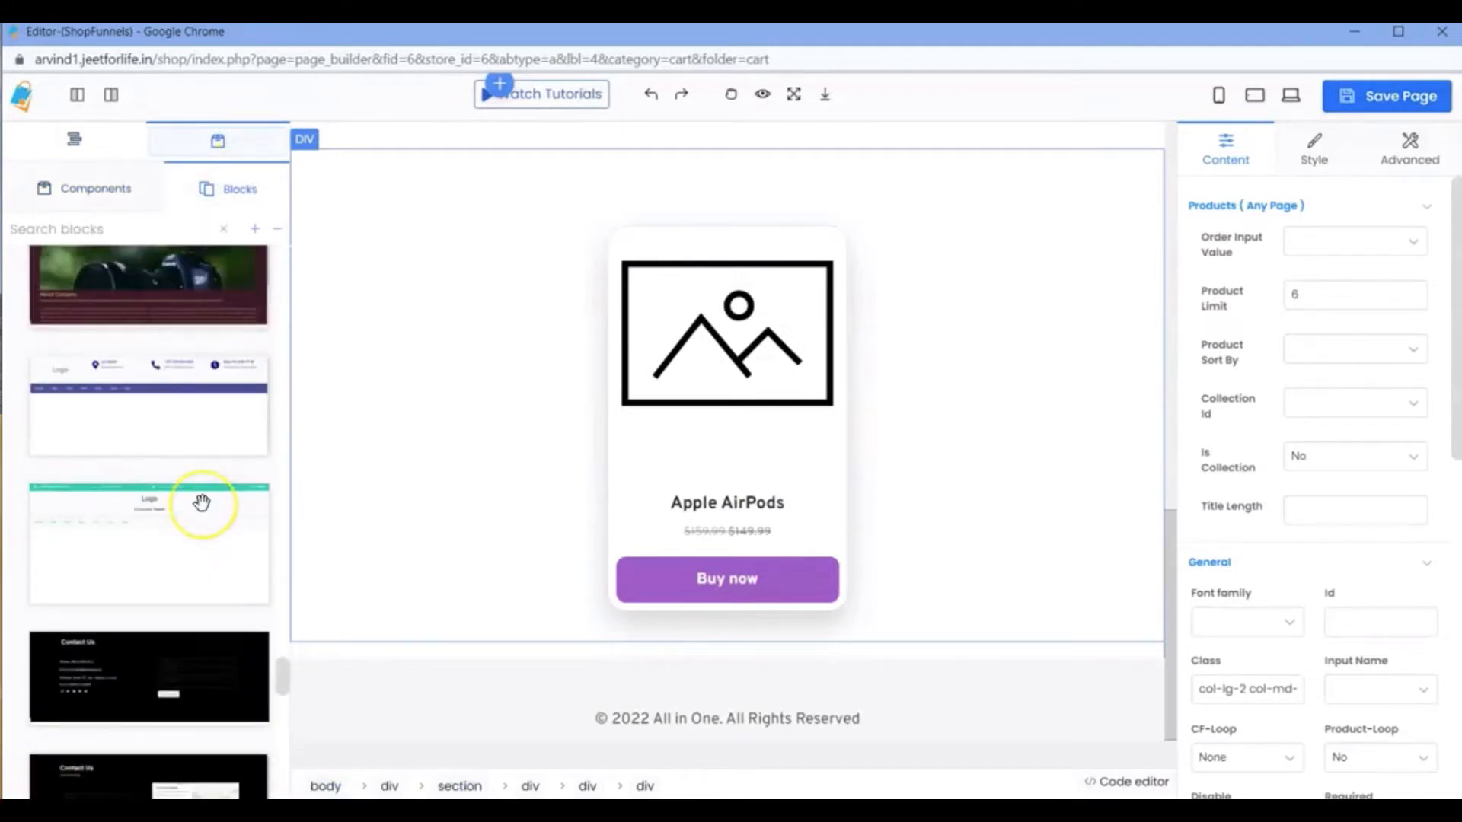
scroll(198, 487, down, 10)
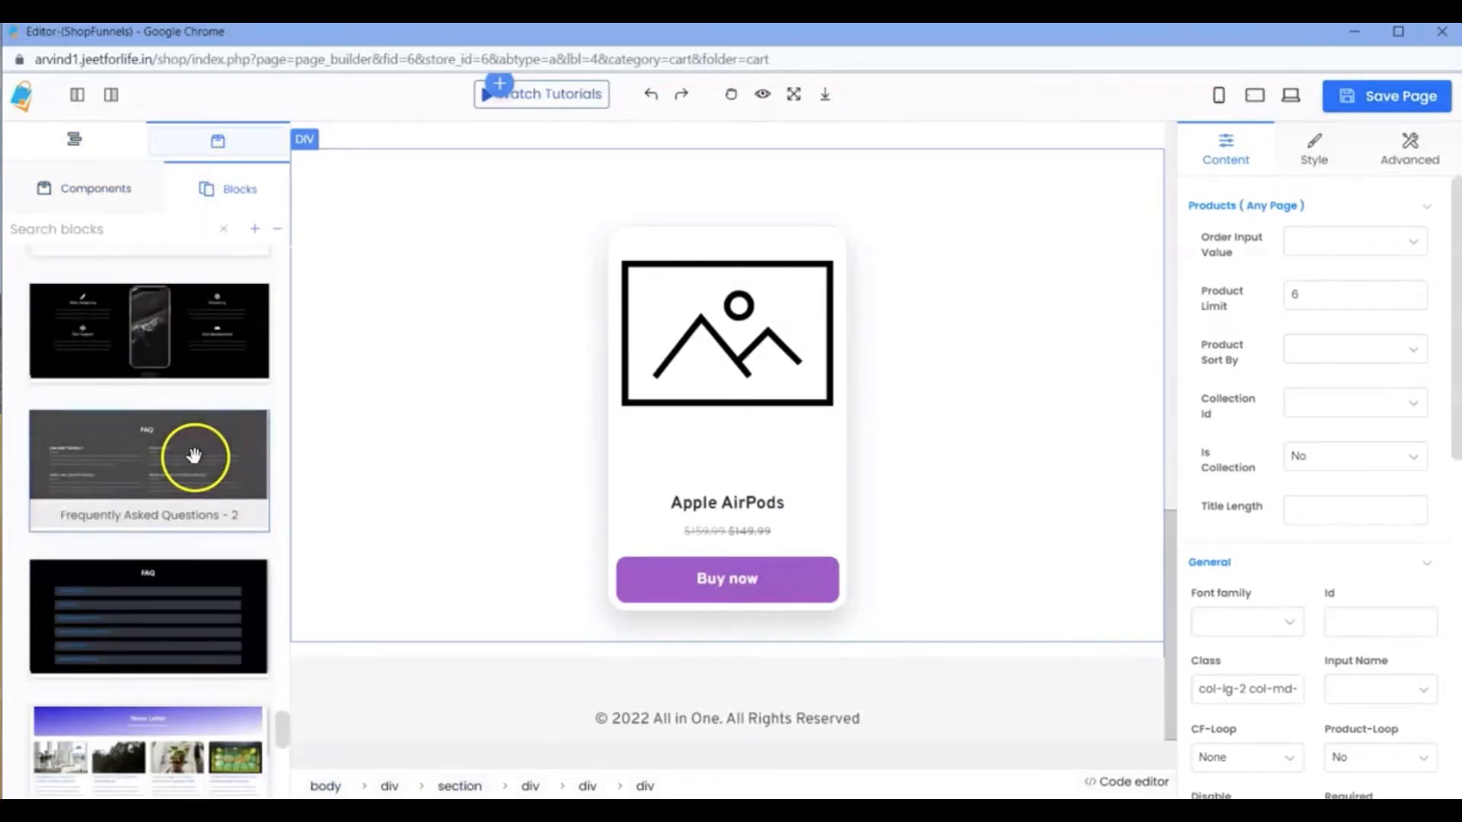
scroll(194, 456, down, 6)
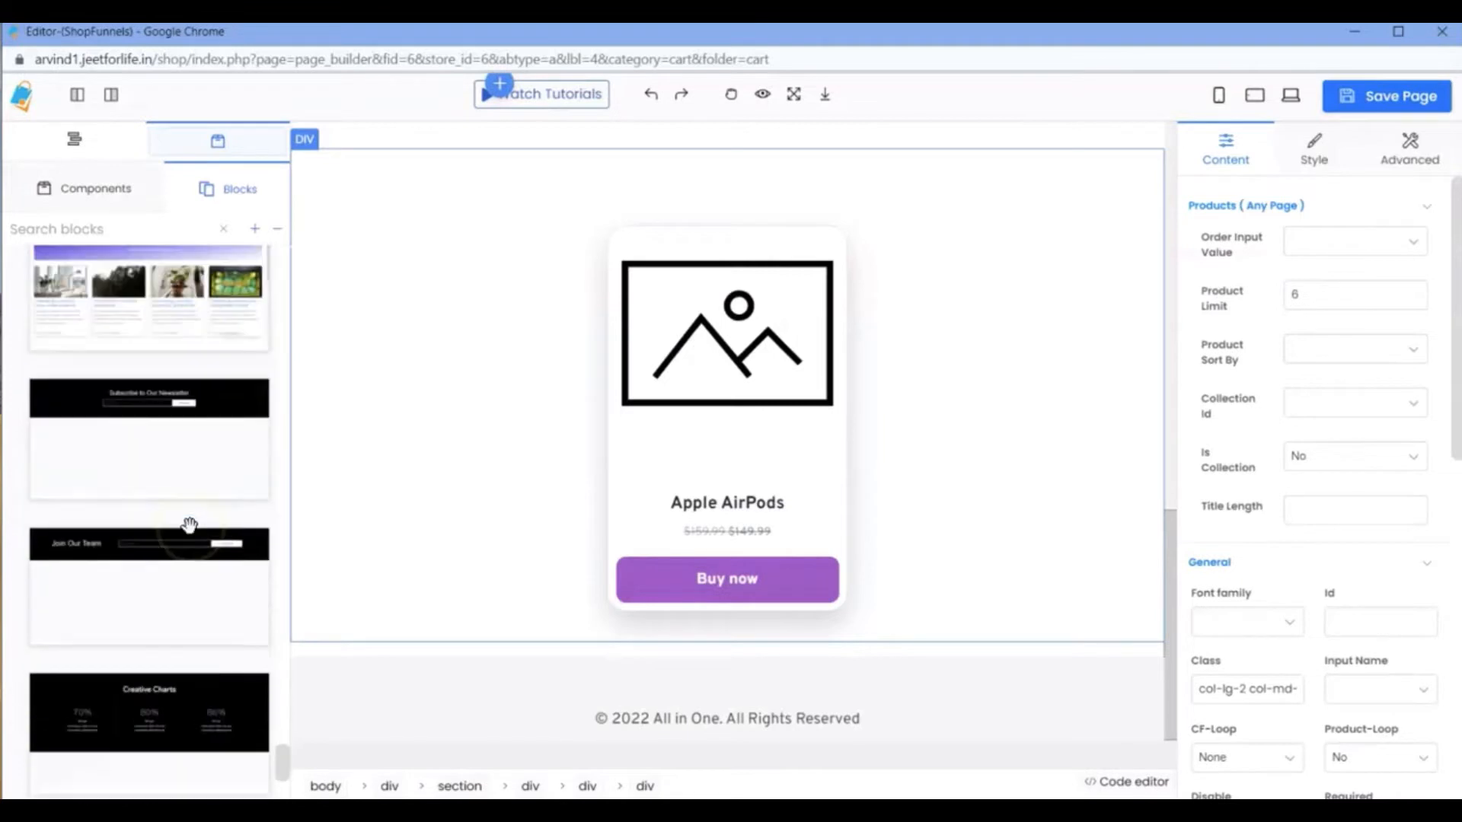
scroll(190, 526, down, 3)
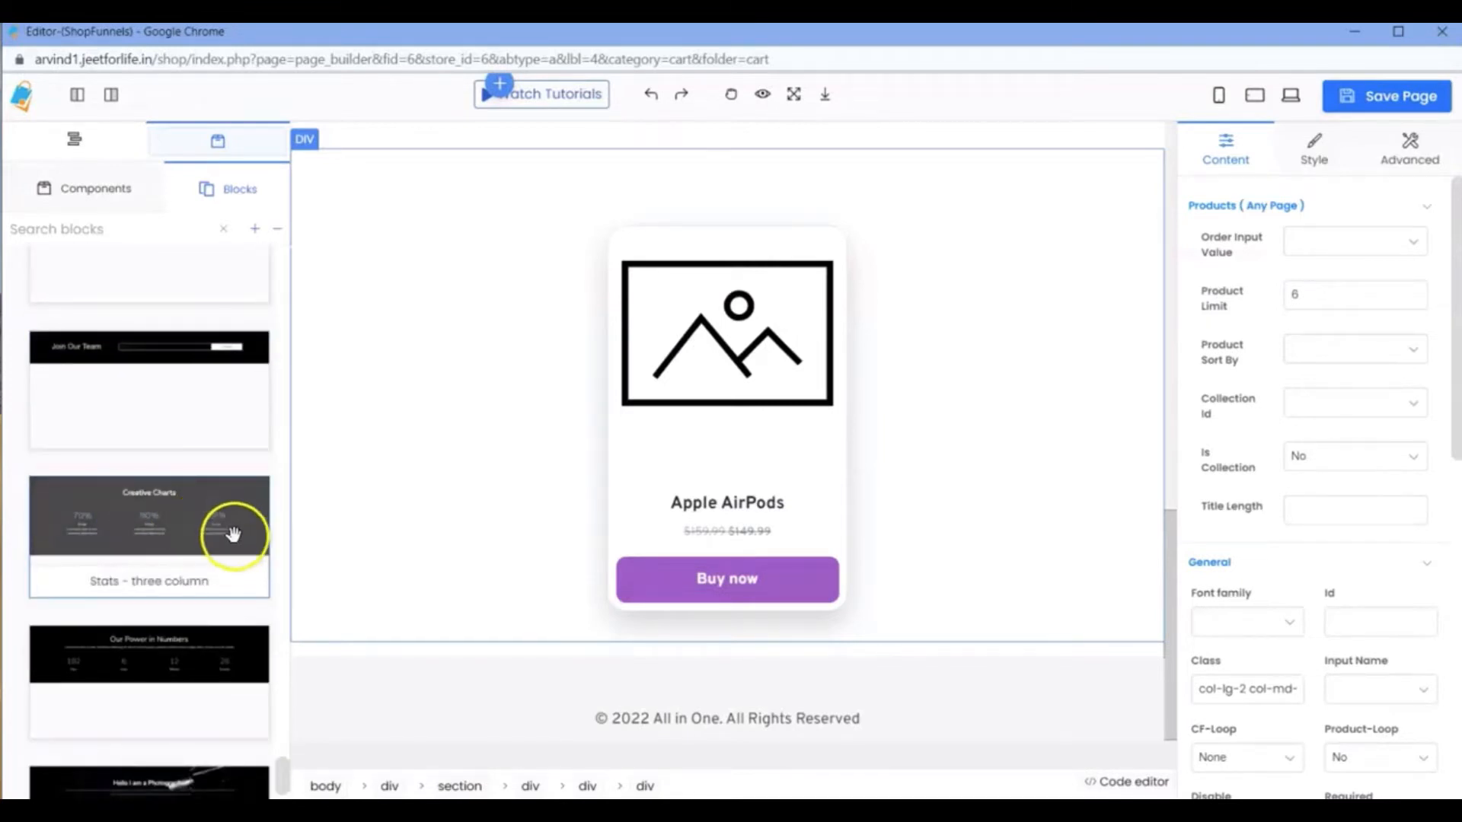
scroll(233, 535, down, 1)
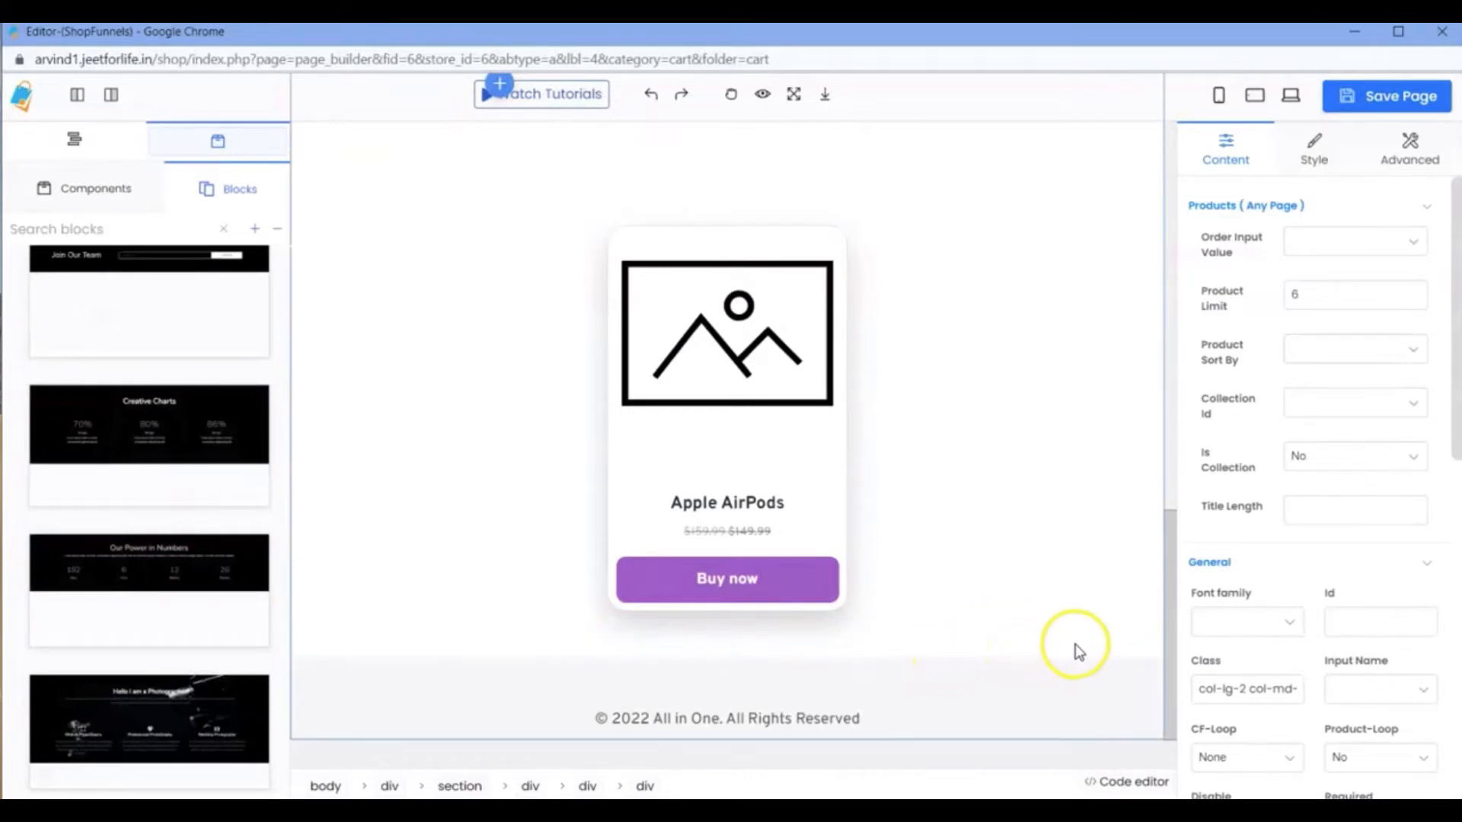
Insert the Frequently Asked Questions - 2 block inside the empty container between the product card and the footer.
click(737, 540)
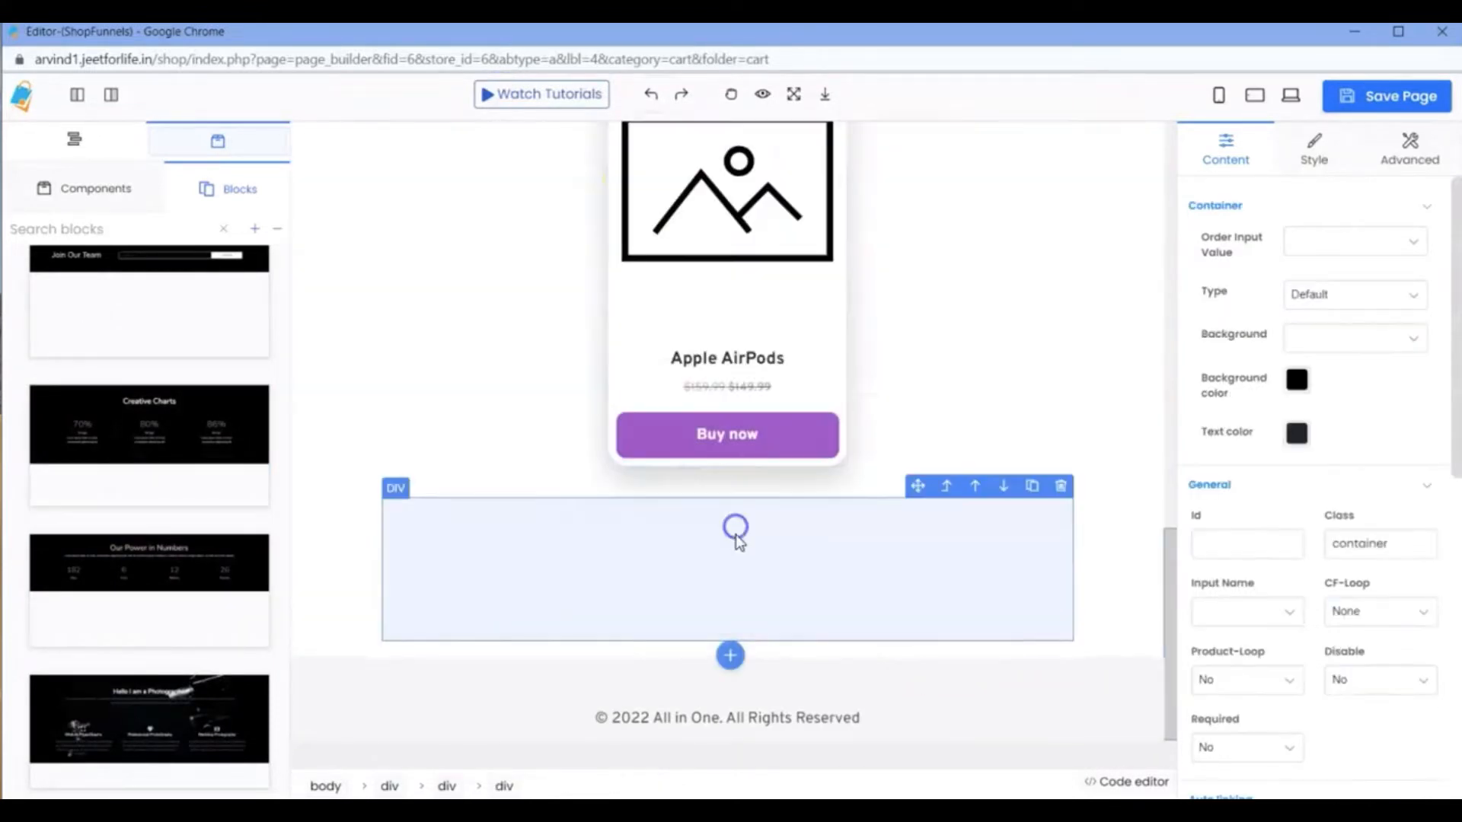
click(731, 656)
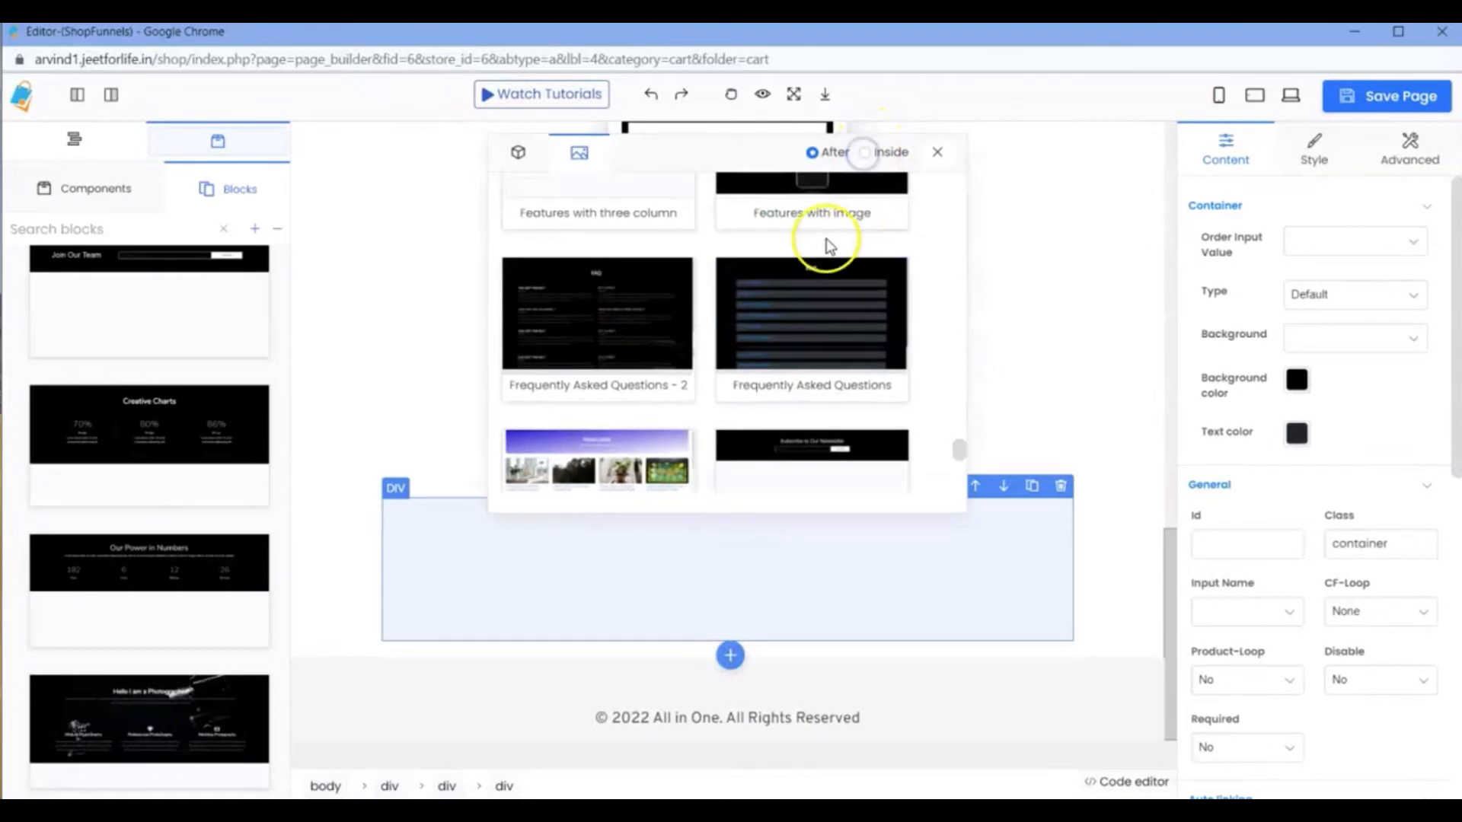
click(864, 153)
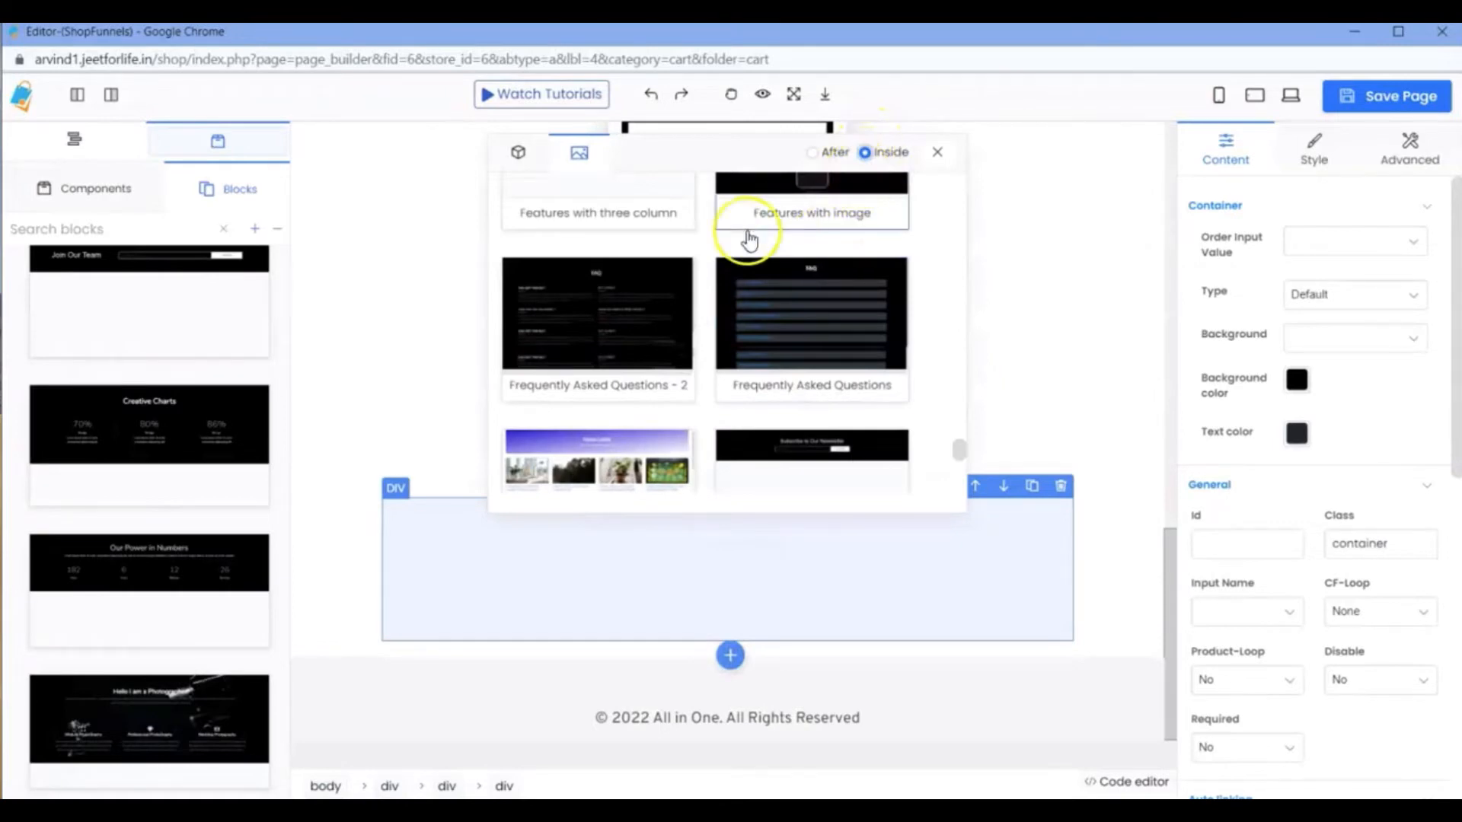
click(601, 310)
scroll(770, 670, down, 5)
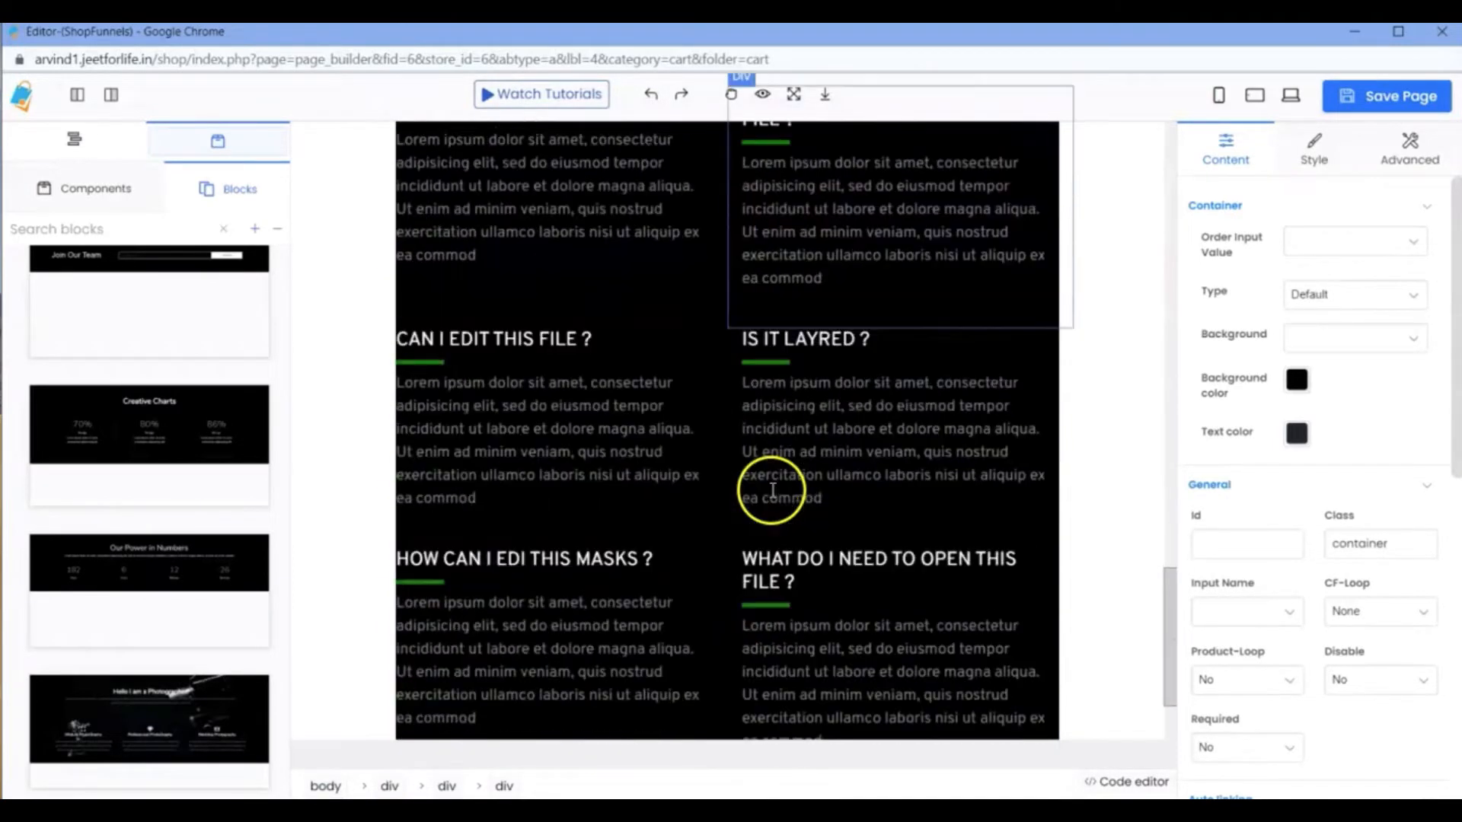
scroll(773, 490, up, 5)
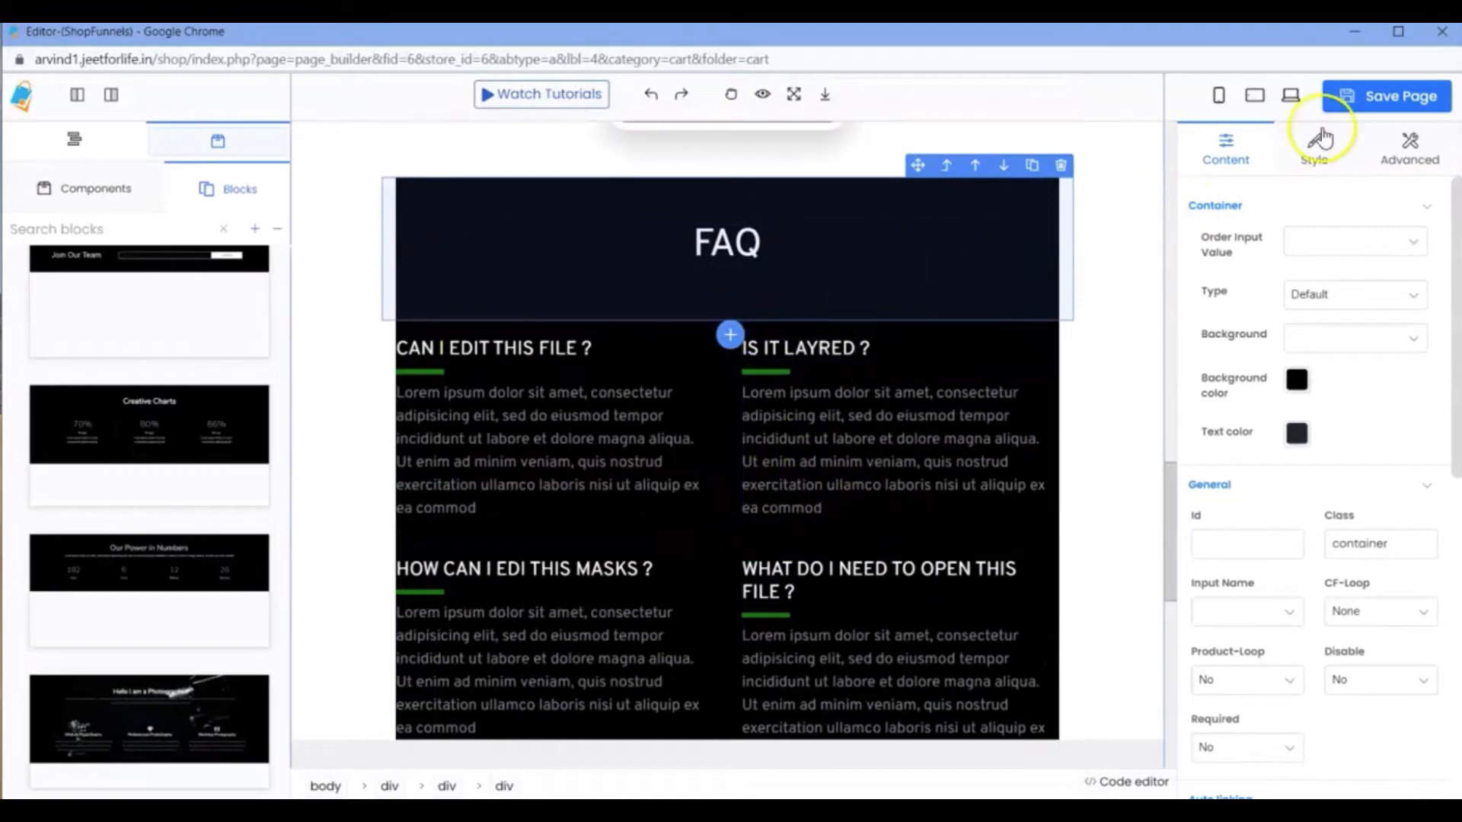
Save the cart page, then reload its live version and check the FAQ section.
click(1351, 107)
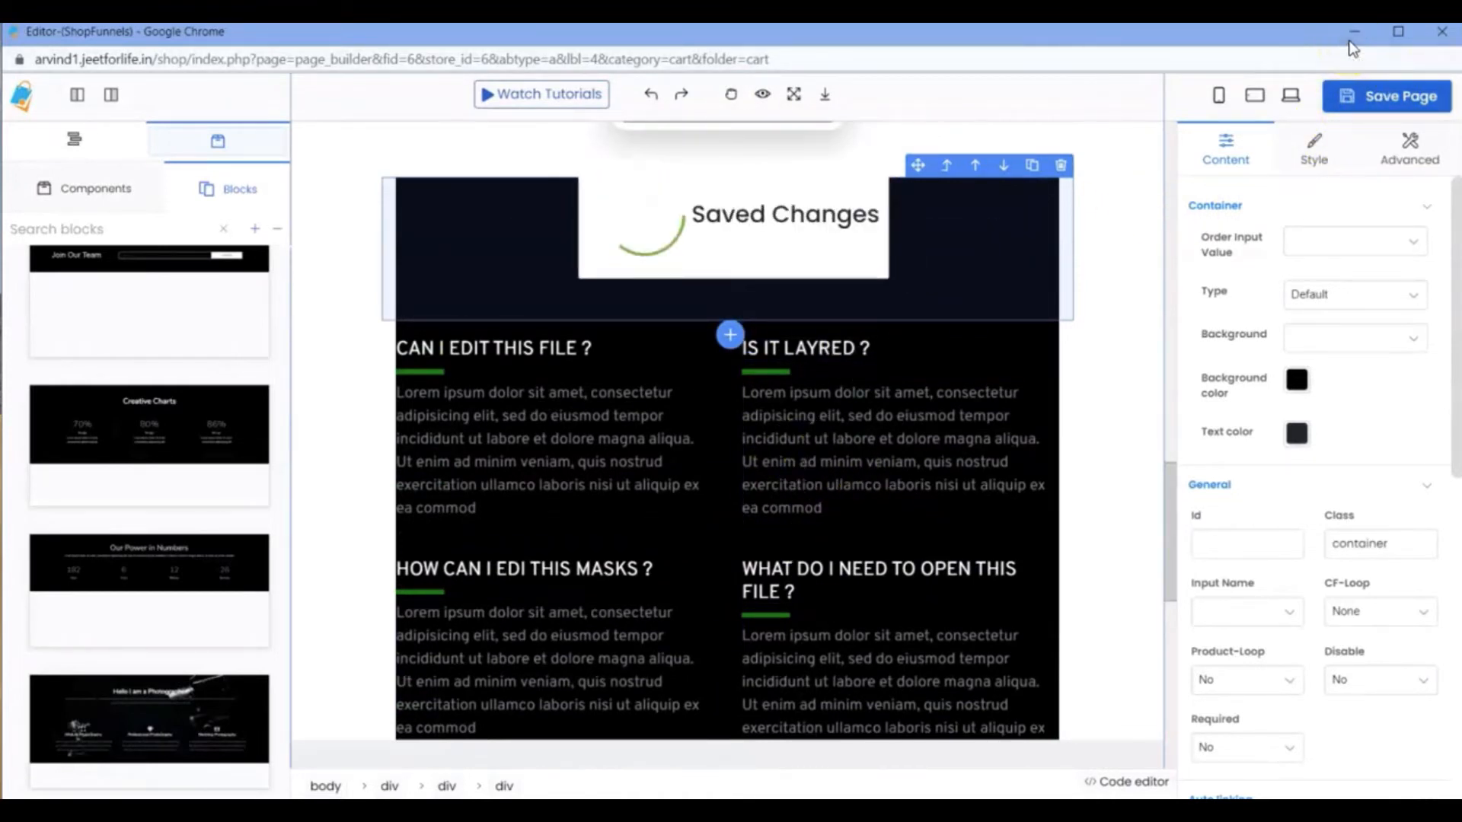
click(1354, 34)
click(355, 145)
click(81, 71)
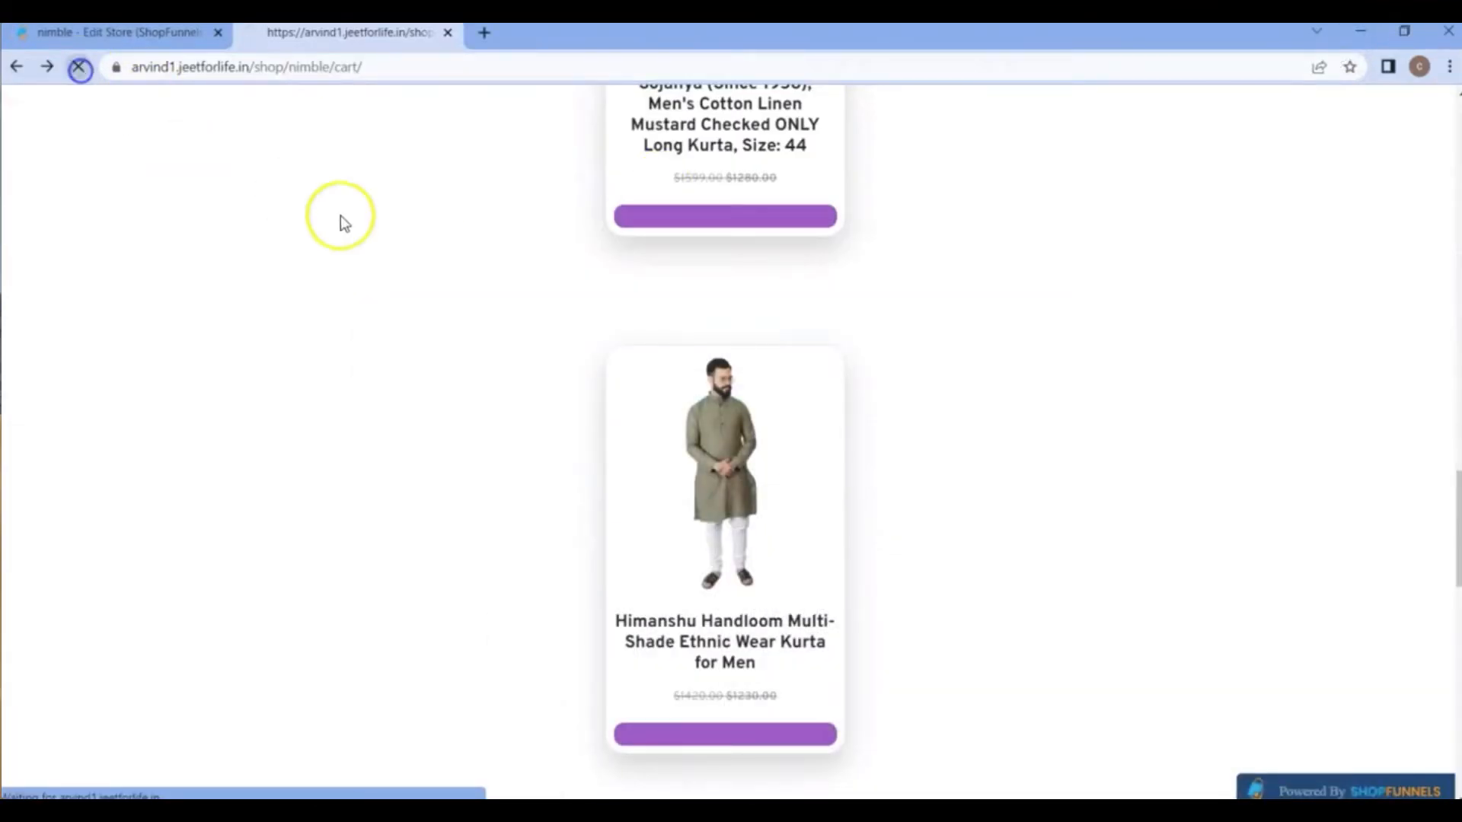
scroll(483, 393, down, 8)
scroll(483, 395, down, 10)
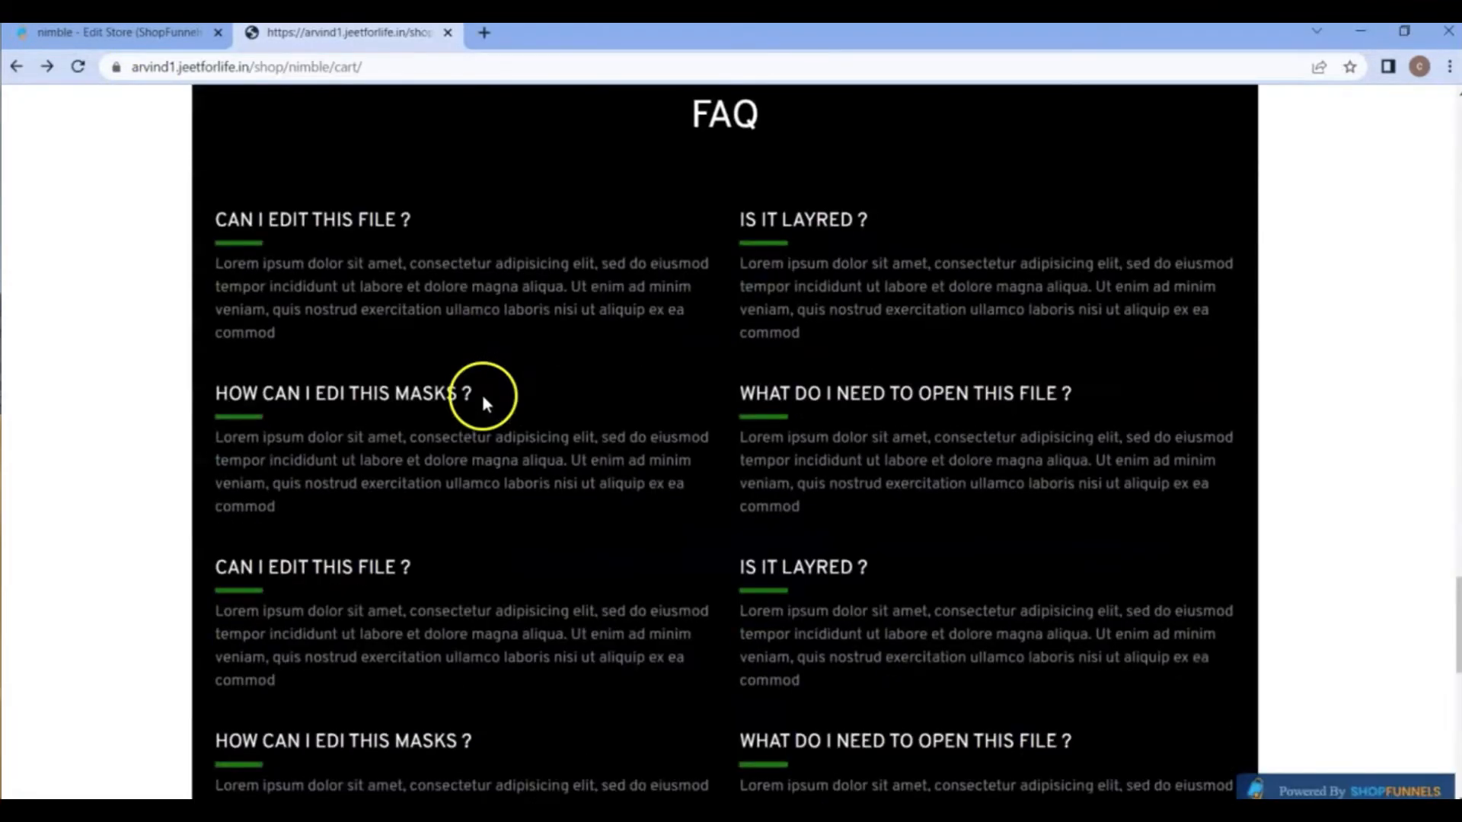
scroll(587, 368, up, 2)
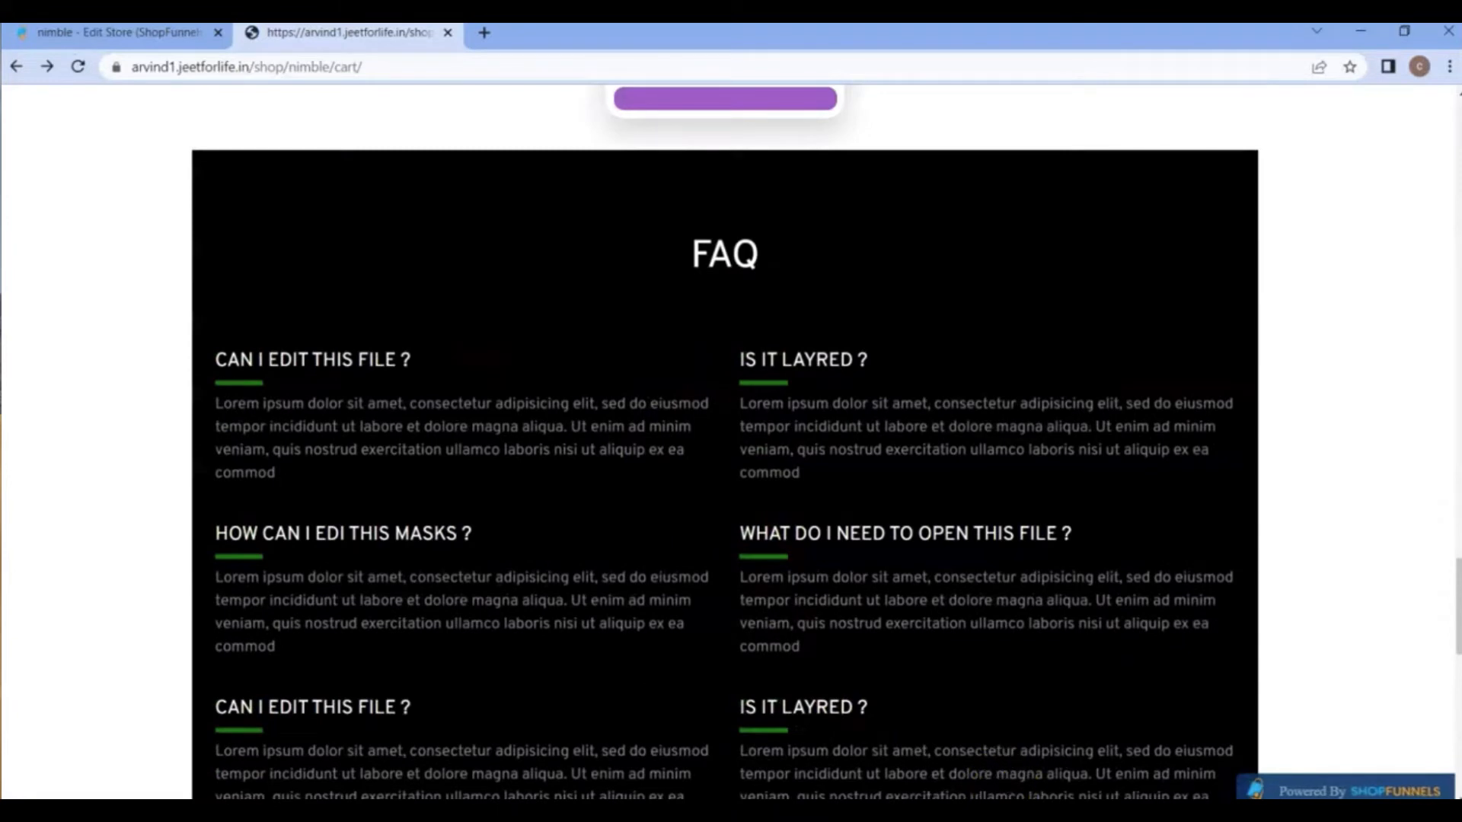
Back in the editor, open the FAQ paragraph under "IS IT LAYRED ?" for editing and examine its font options.
click(1118, 769)
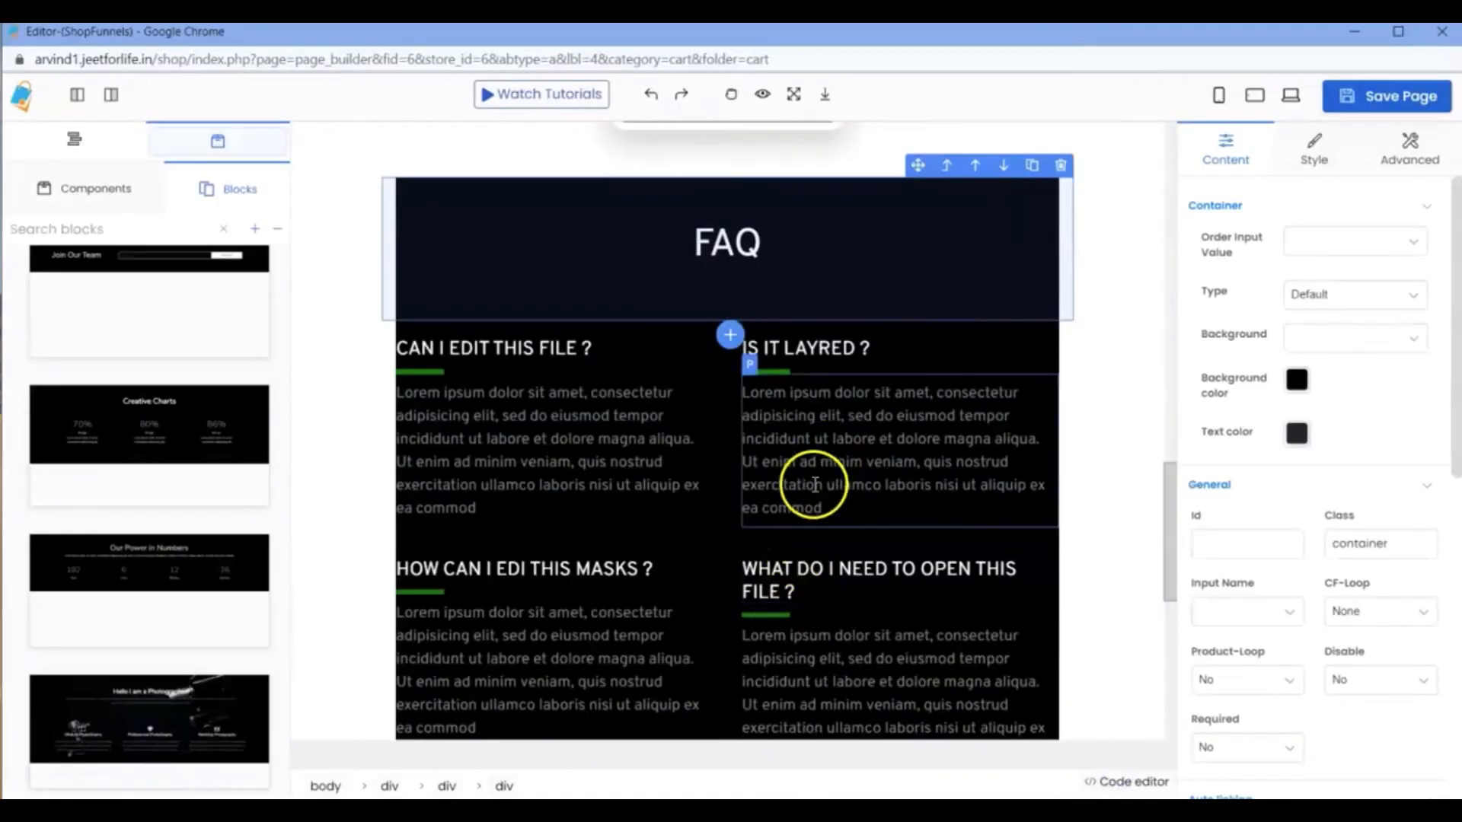
click(791, 427)
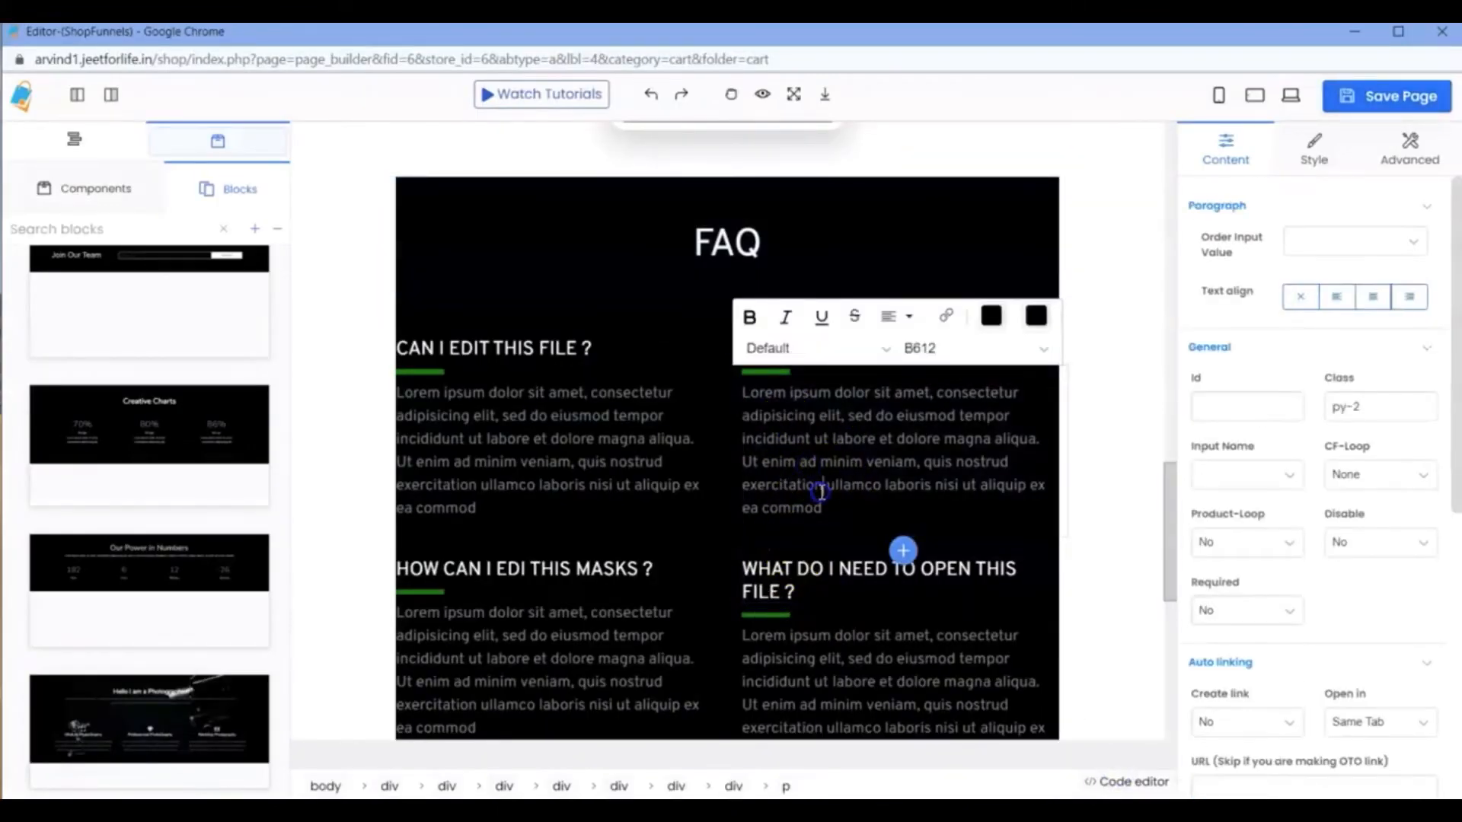
click(821, 488)
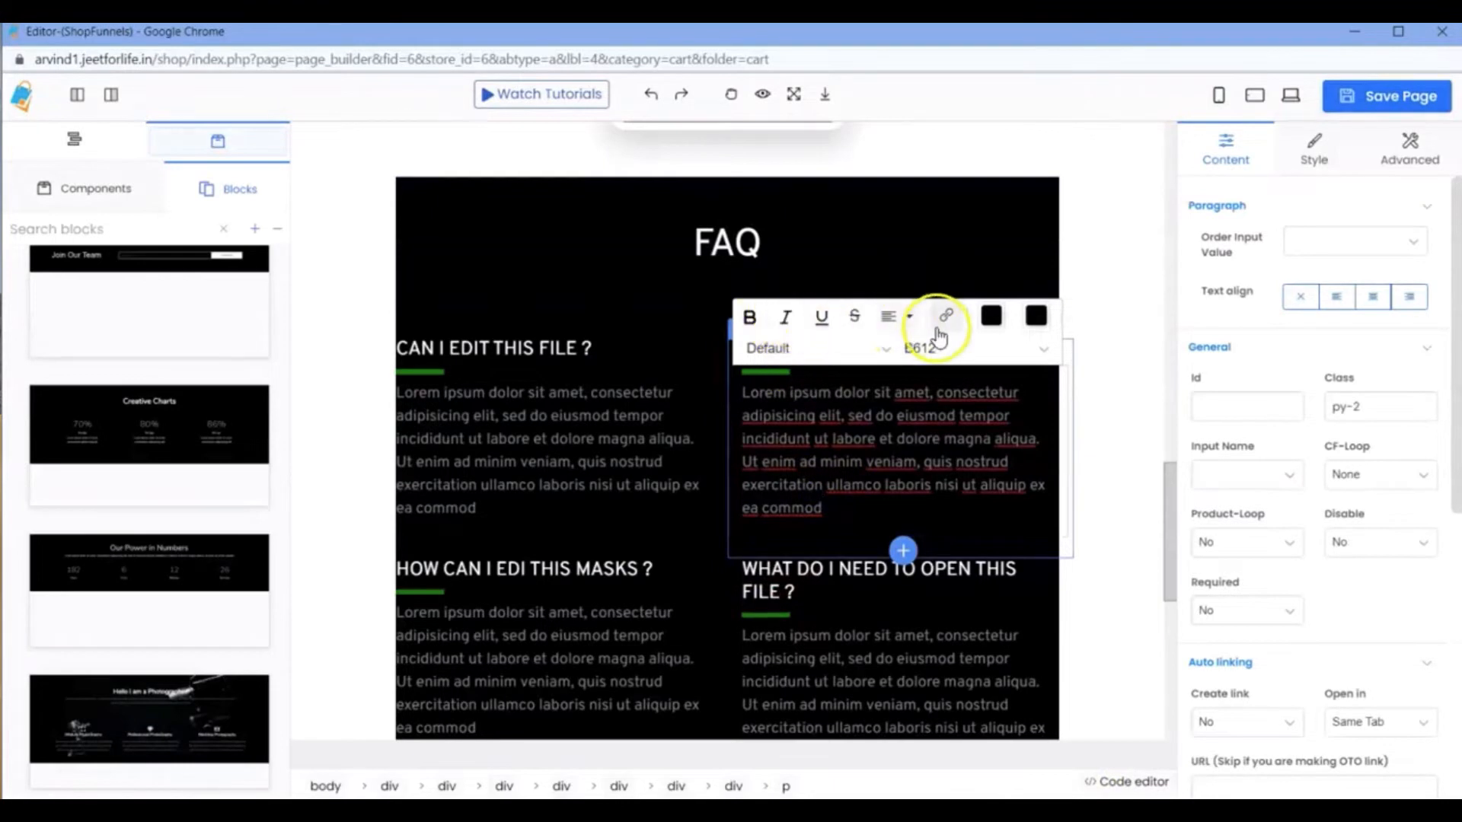
click(961, 352)
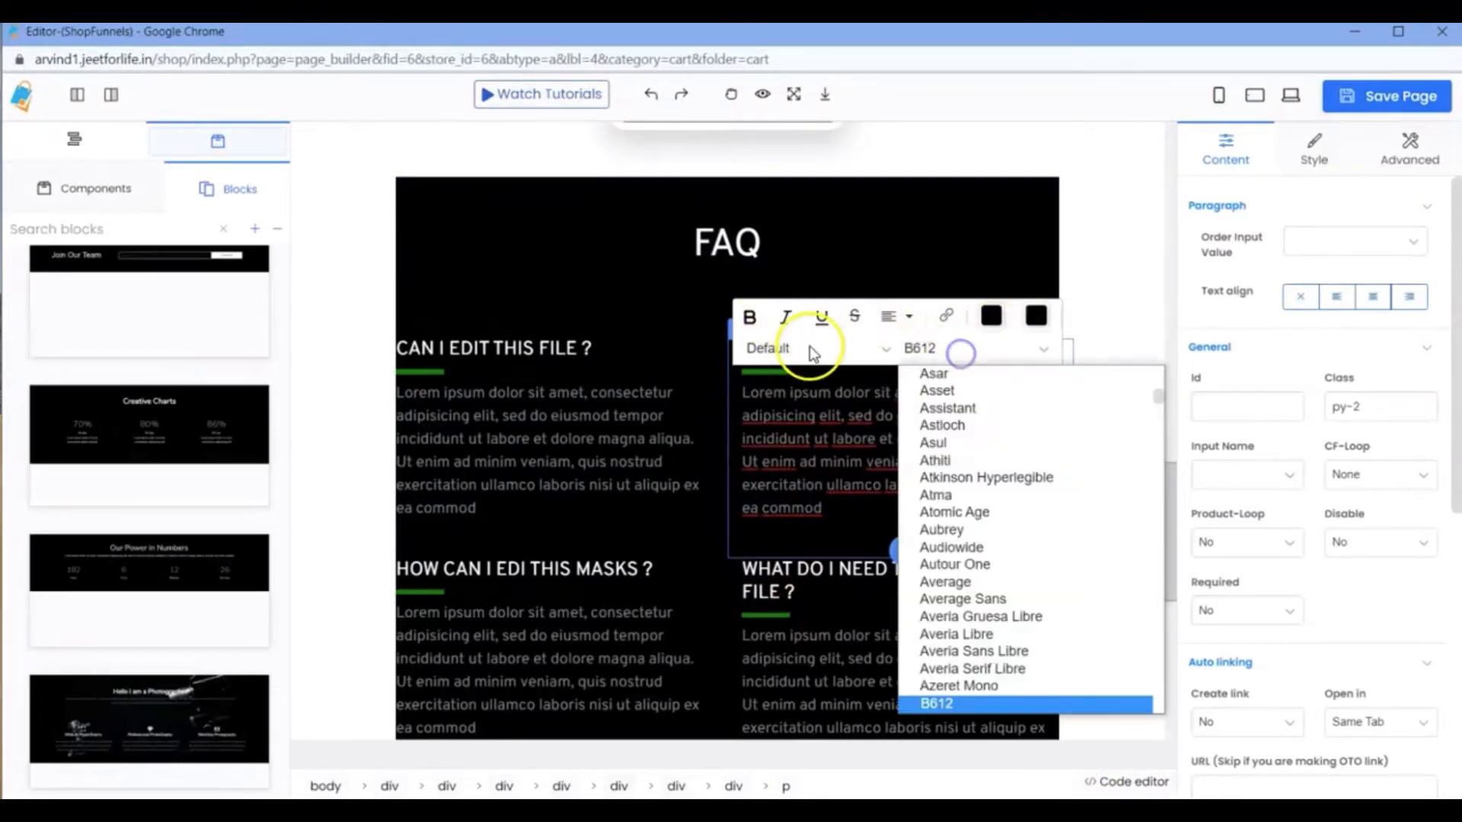
click(811, 349)
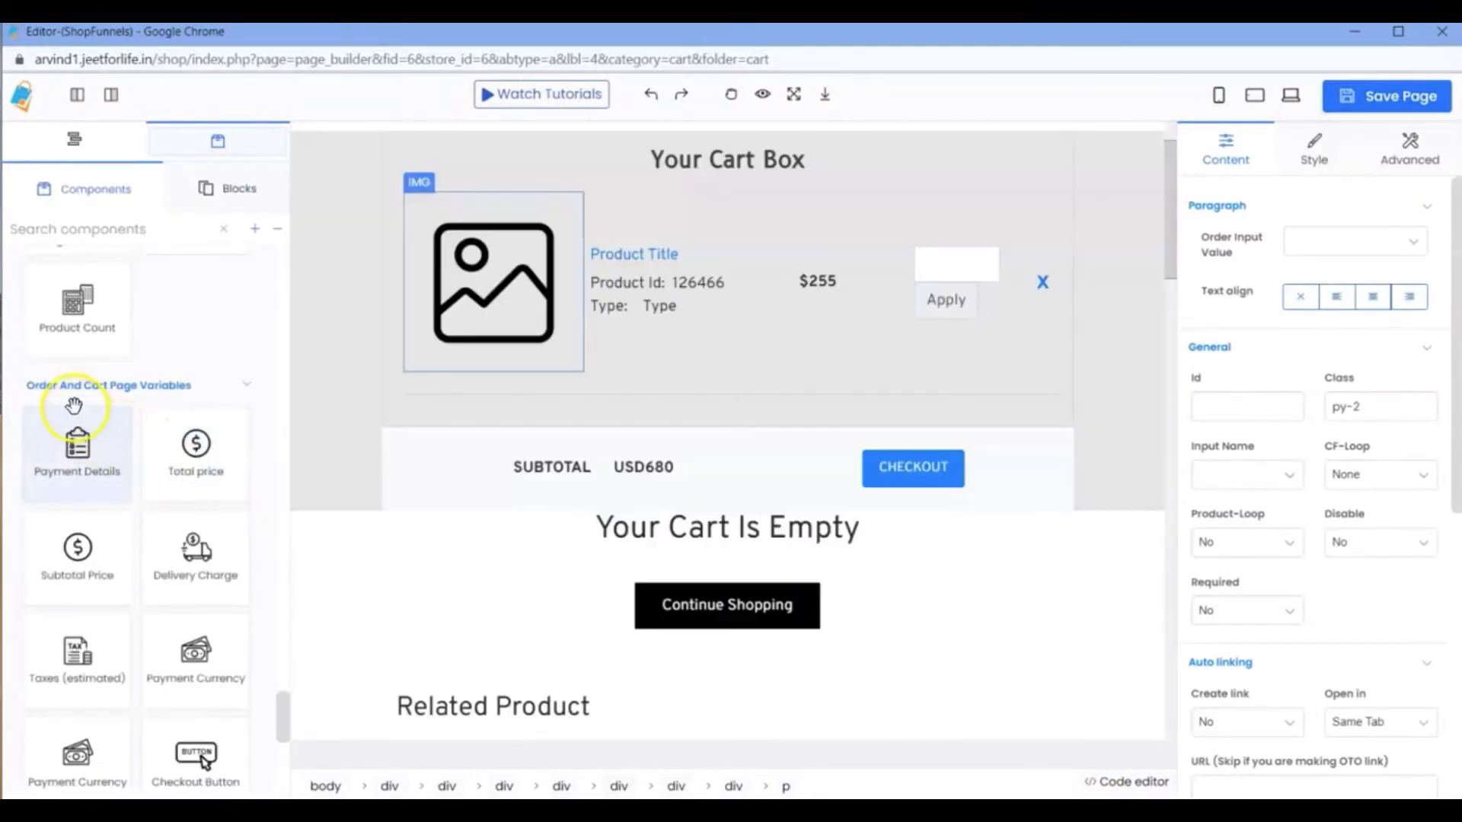
Examine the Order And Cart Page Variables components alongside the cart box and subtotal row they relate to.
scroll(191, 424, down, 1)
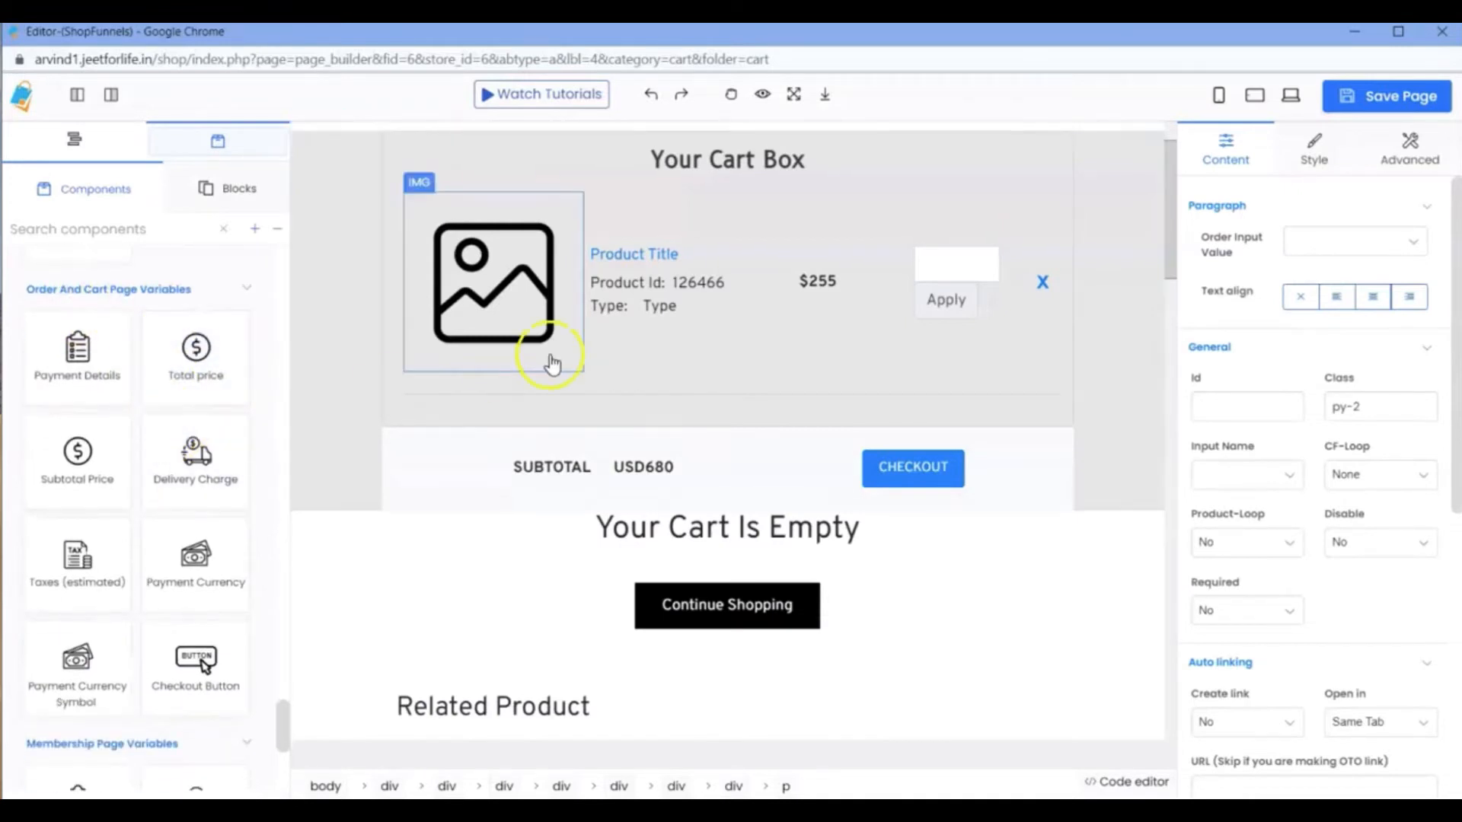
scroll(552, 364, up, 1)
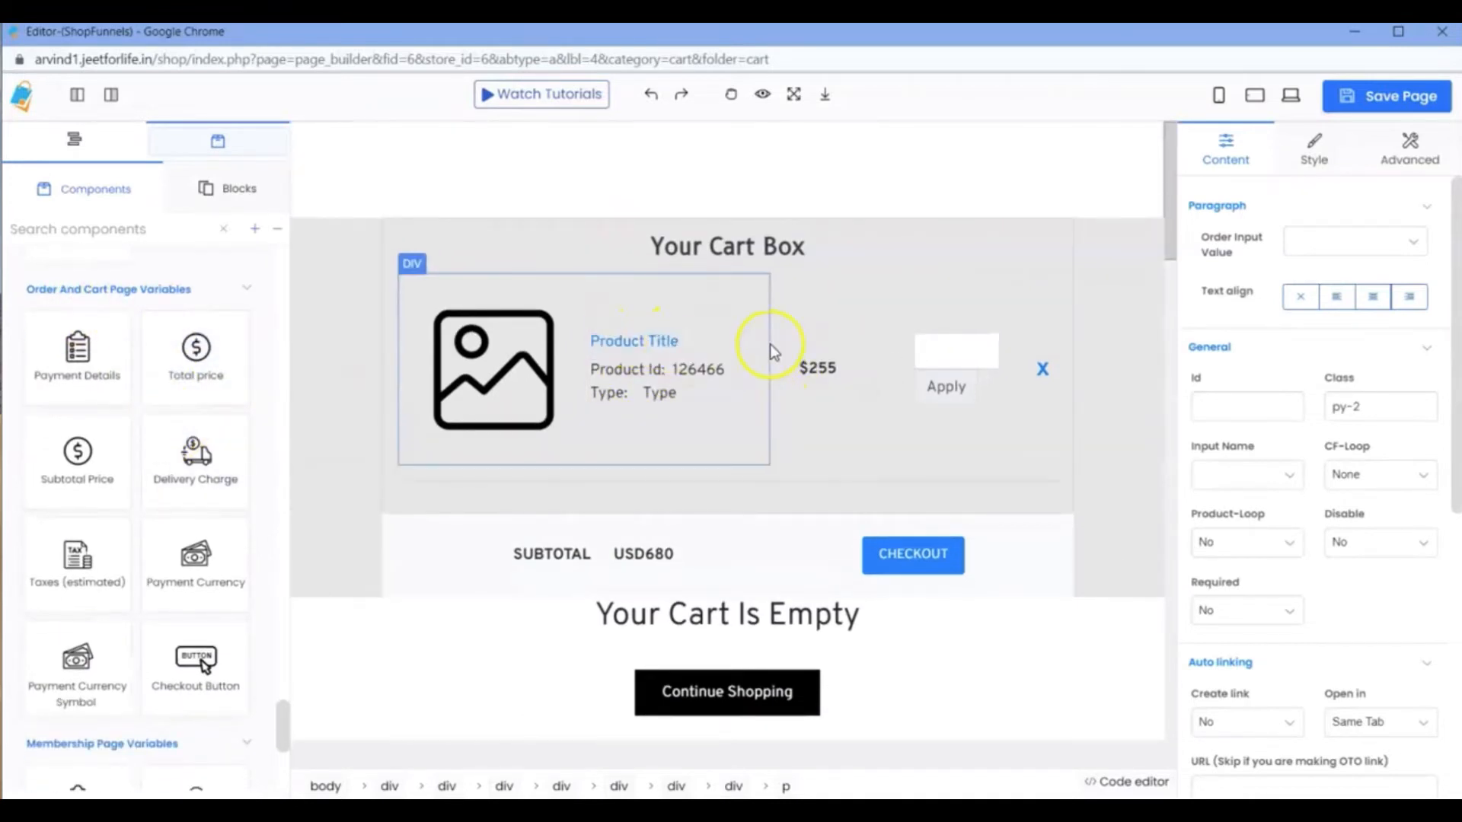
scroll(765, 305, down, 5)
scroll(838, 320, up, 5)
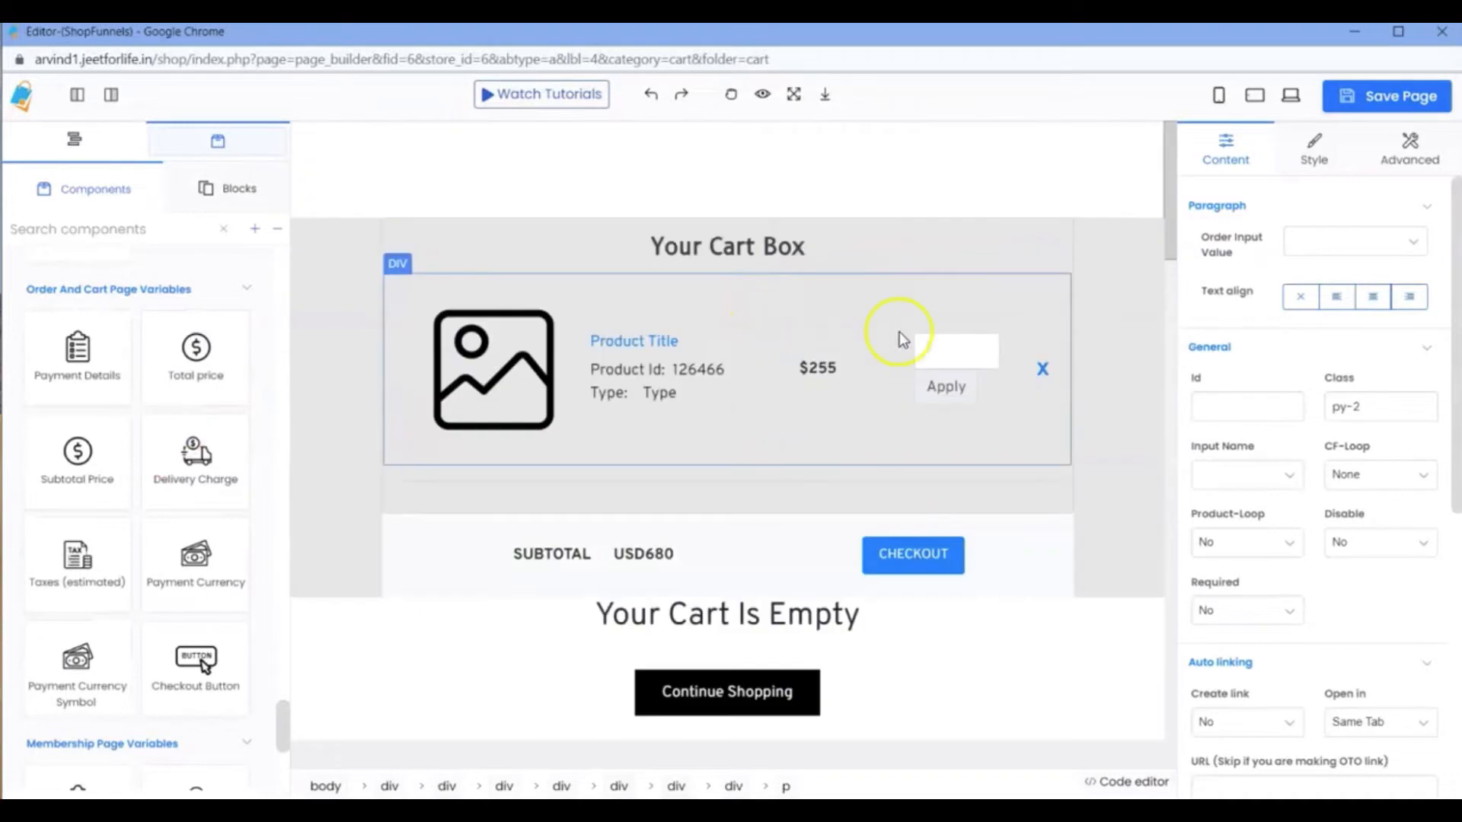
scroll(871, 446, down, 1)
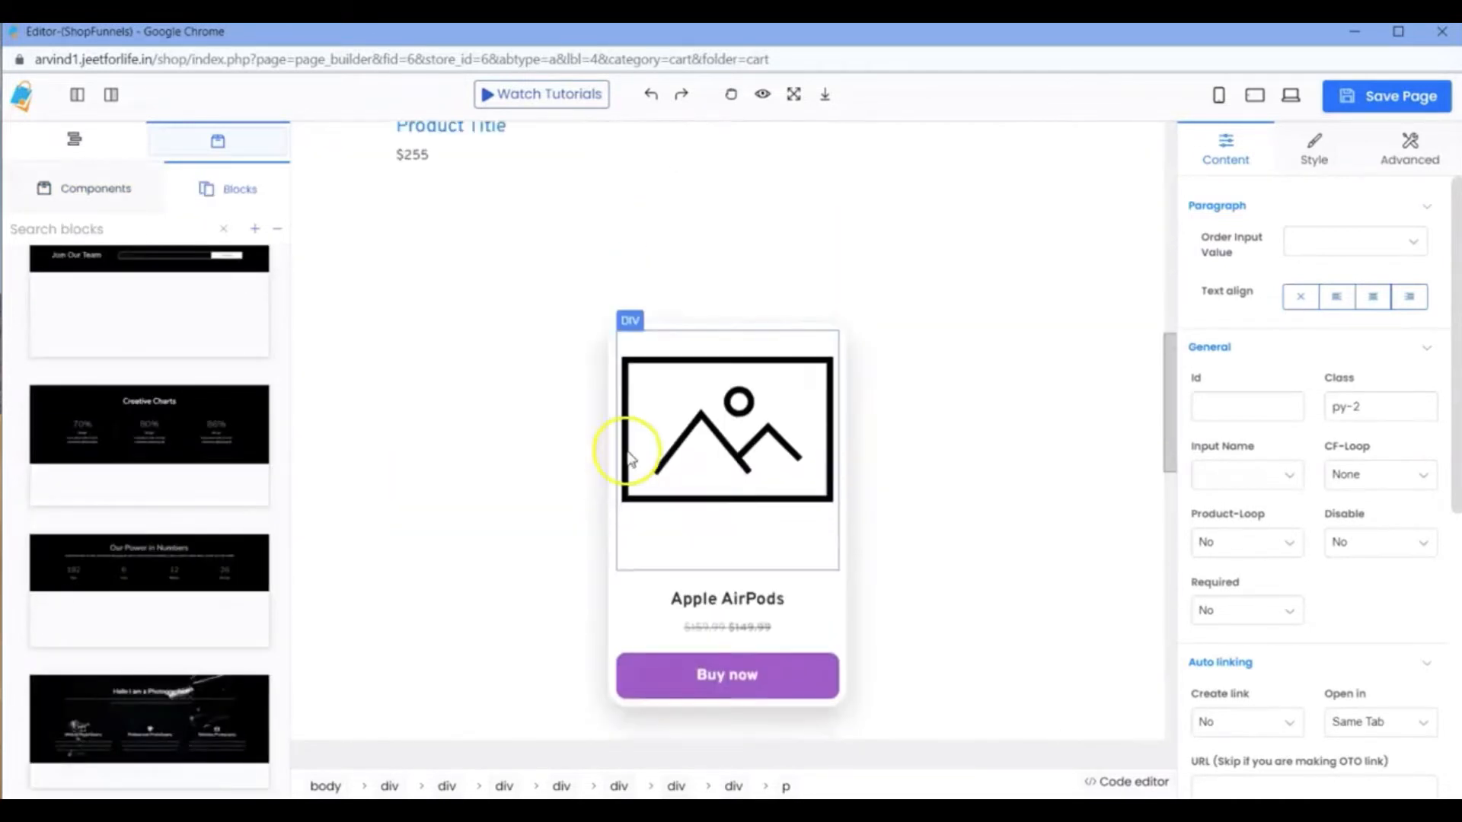
scroll(629, 442, up, 5)
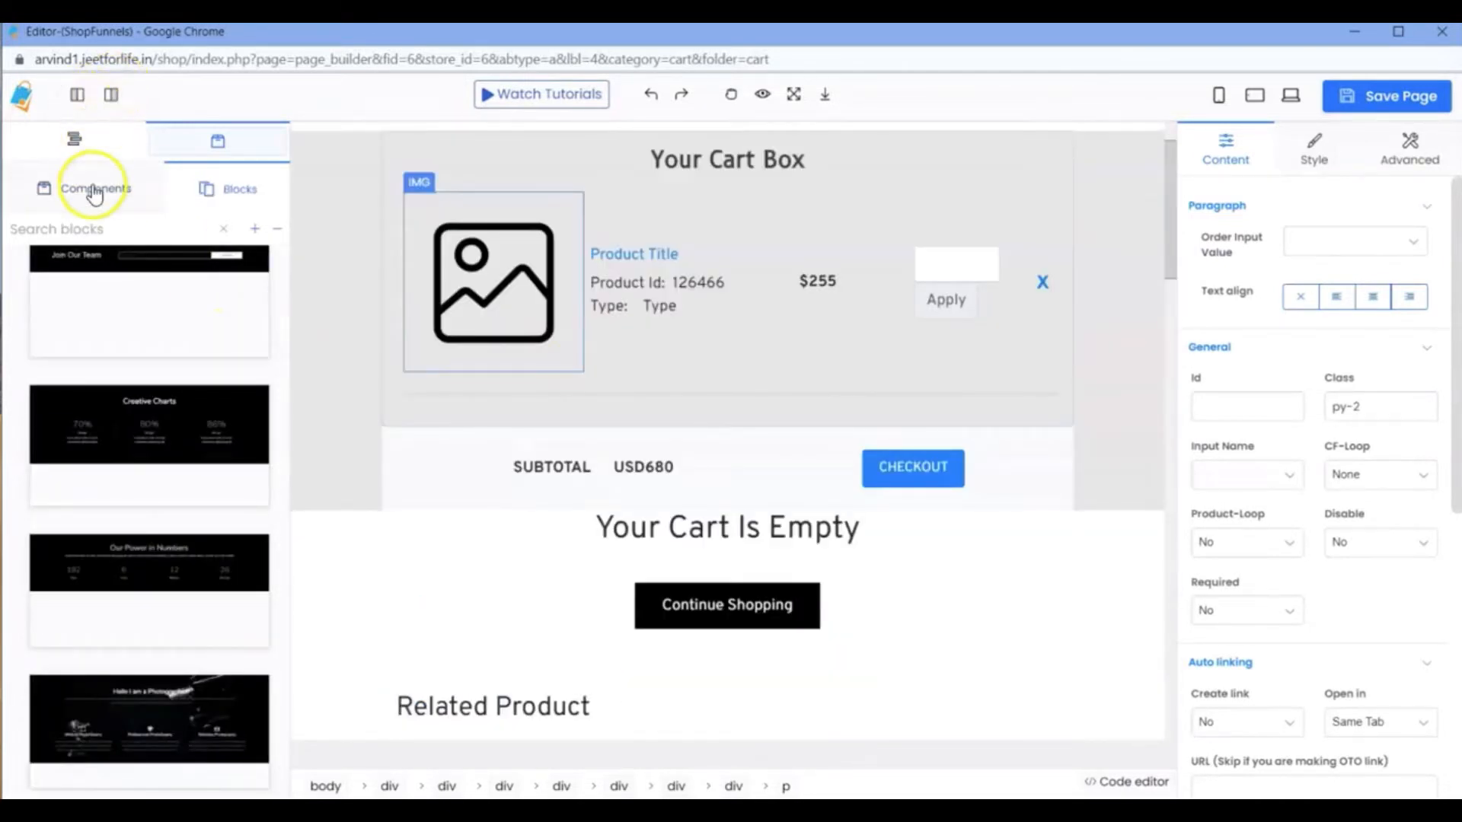
click(94, 194)
Insert a Division component after the cart product container, above the subtotal row.
click(844, 401)
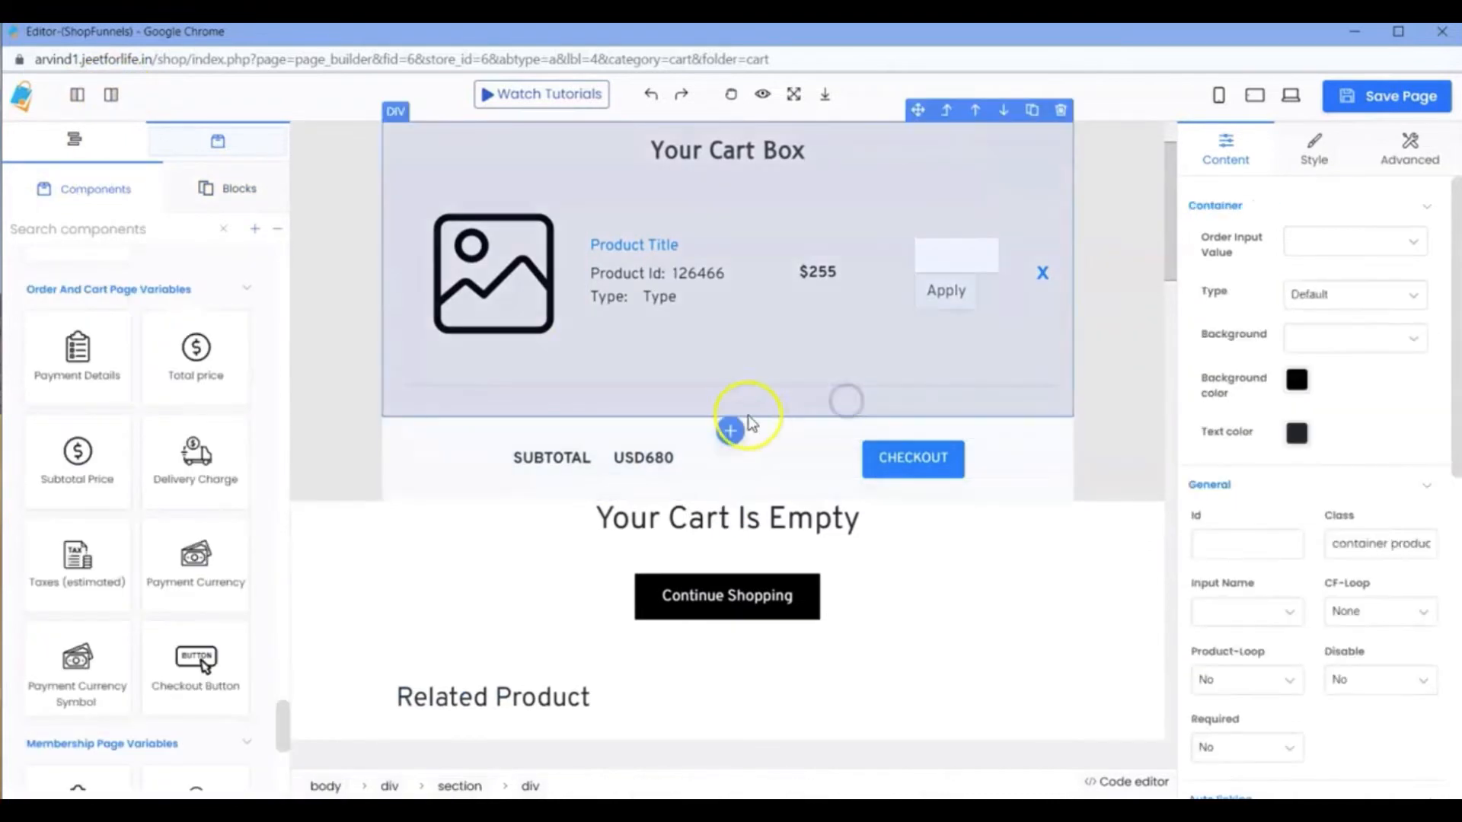
click(729, 431)
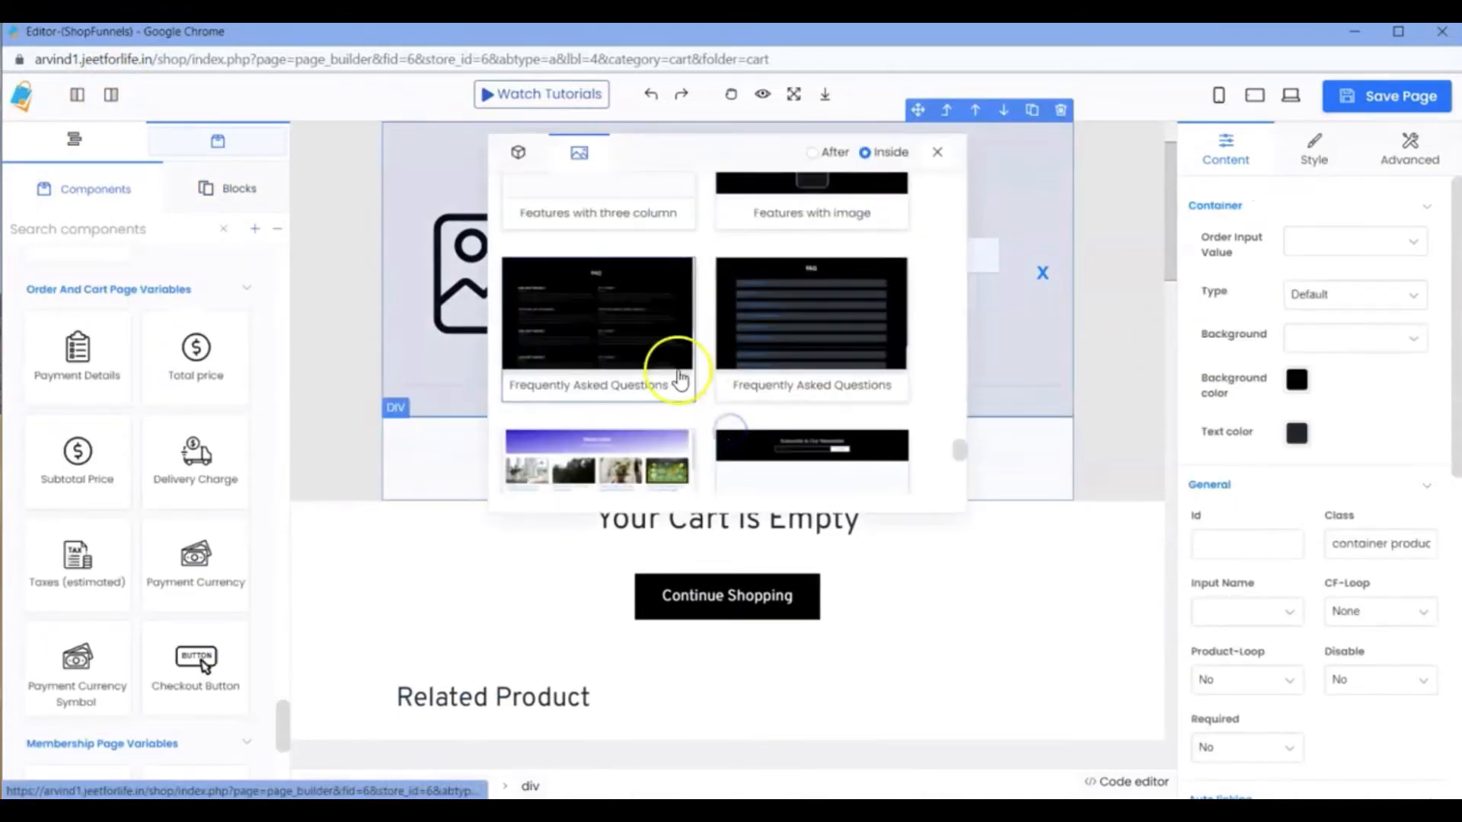
click(524, 160)
click(567, 198)
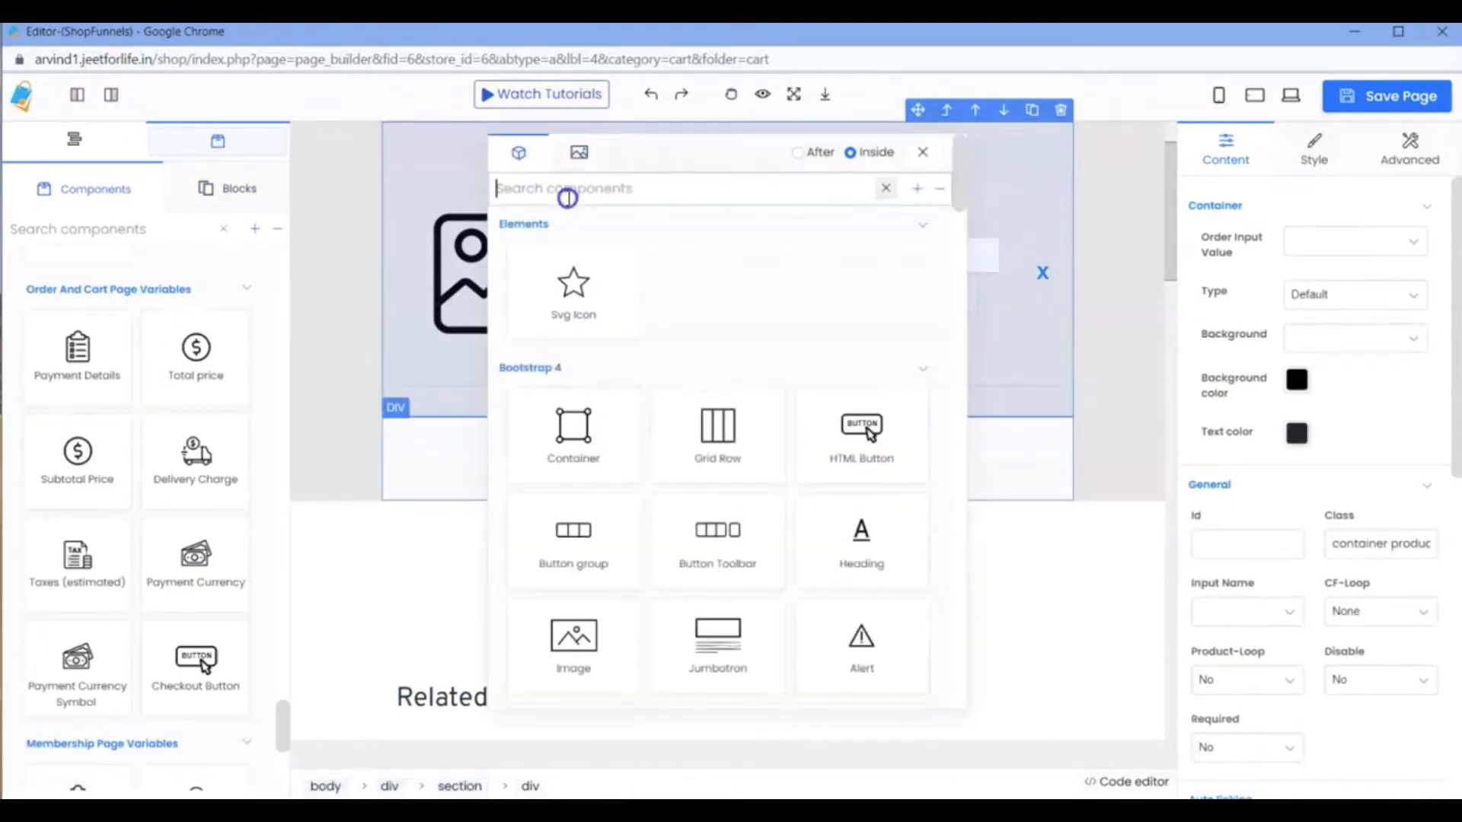
text(di)
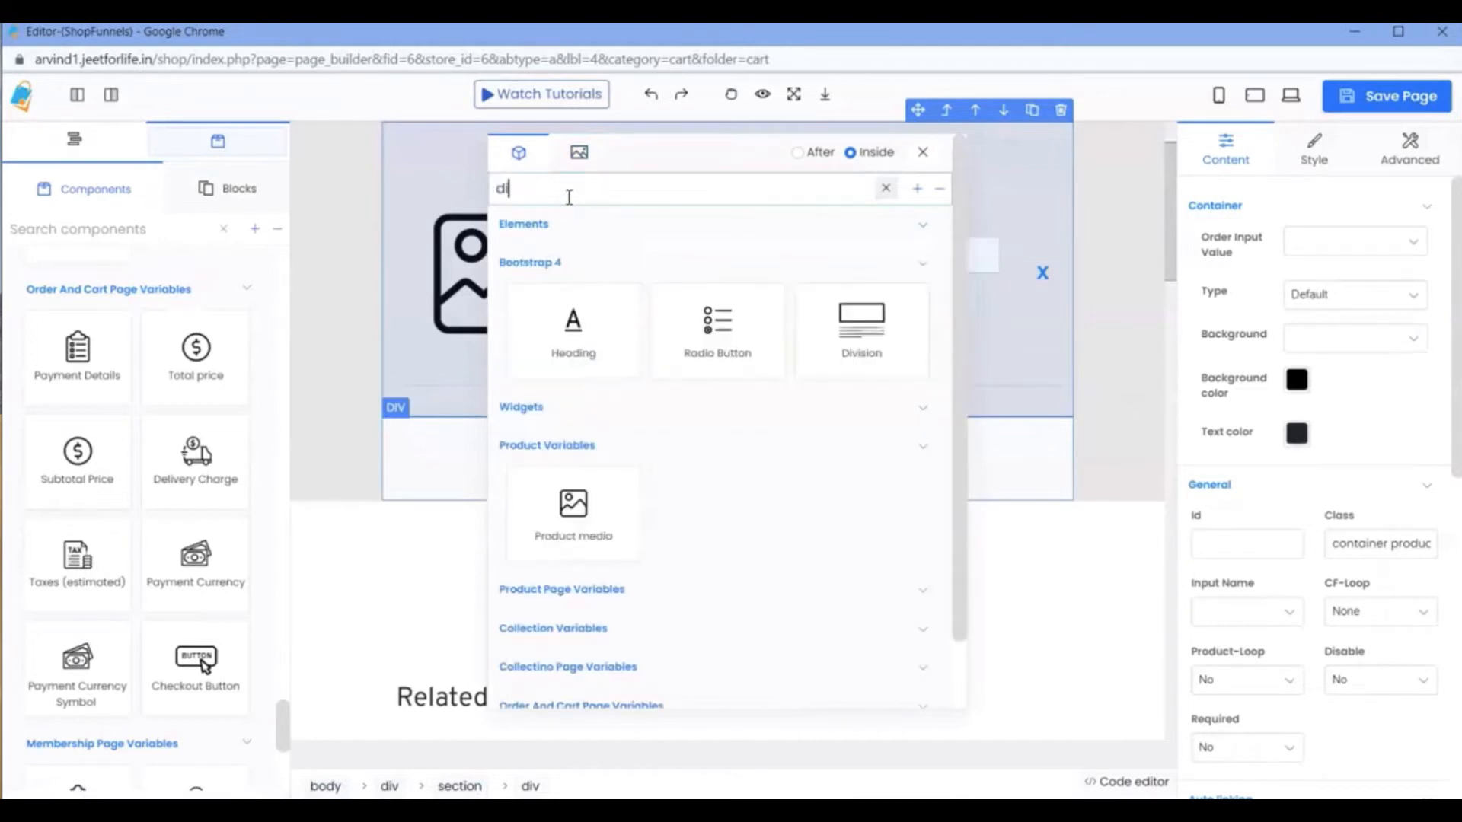
text(v)
click(552, 290)
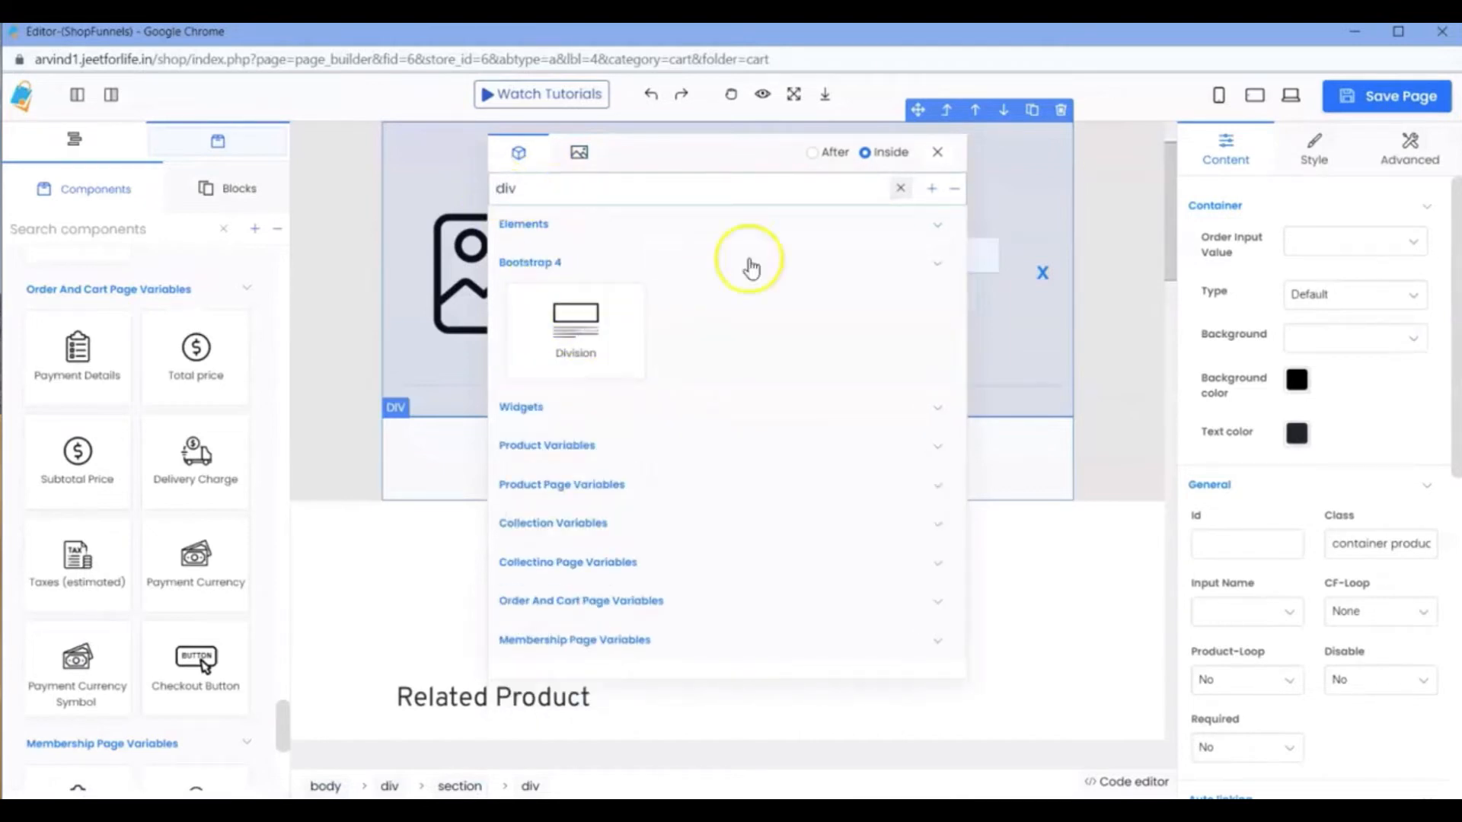
click(815, 156)
click(550, 344)
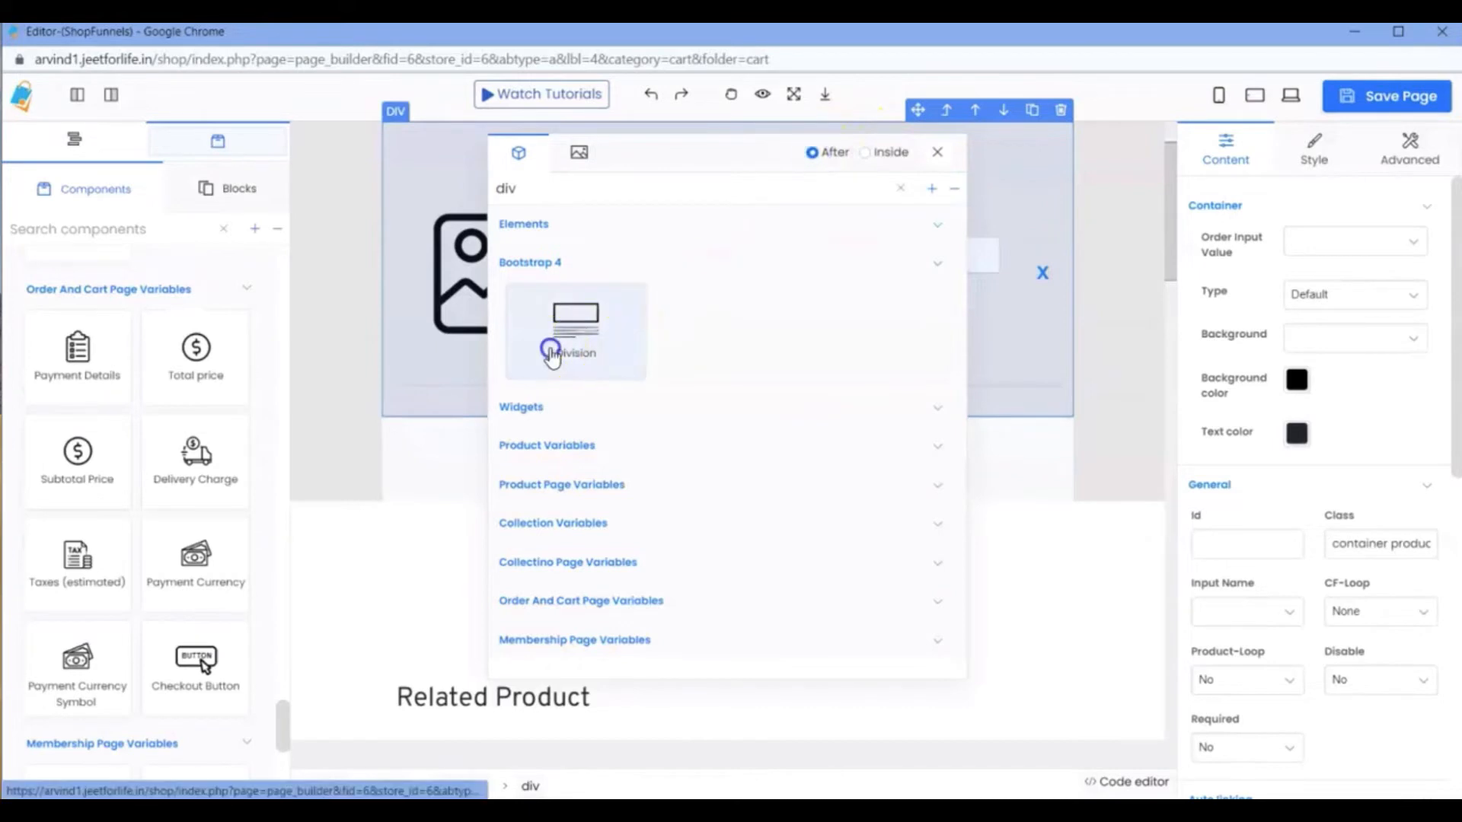
click(416, 428)
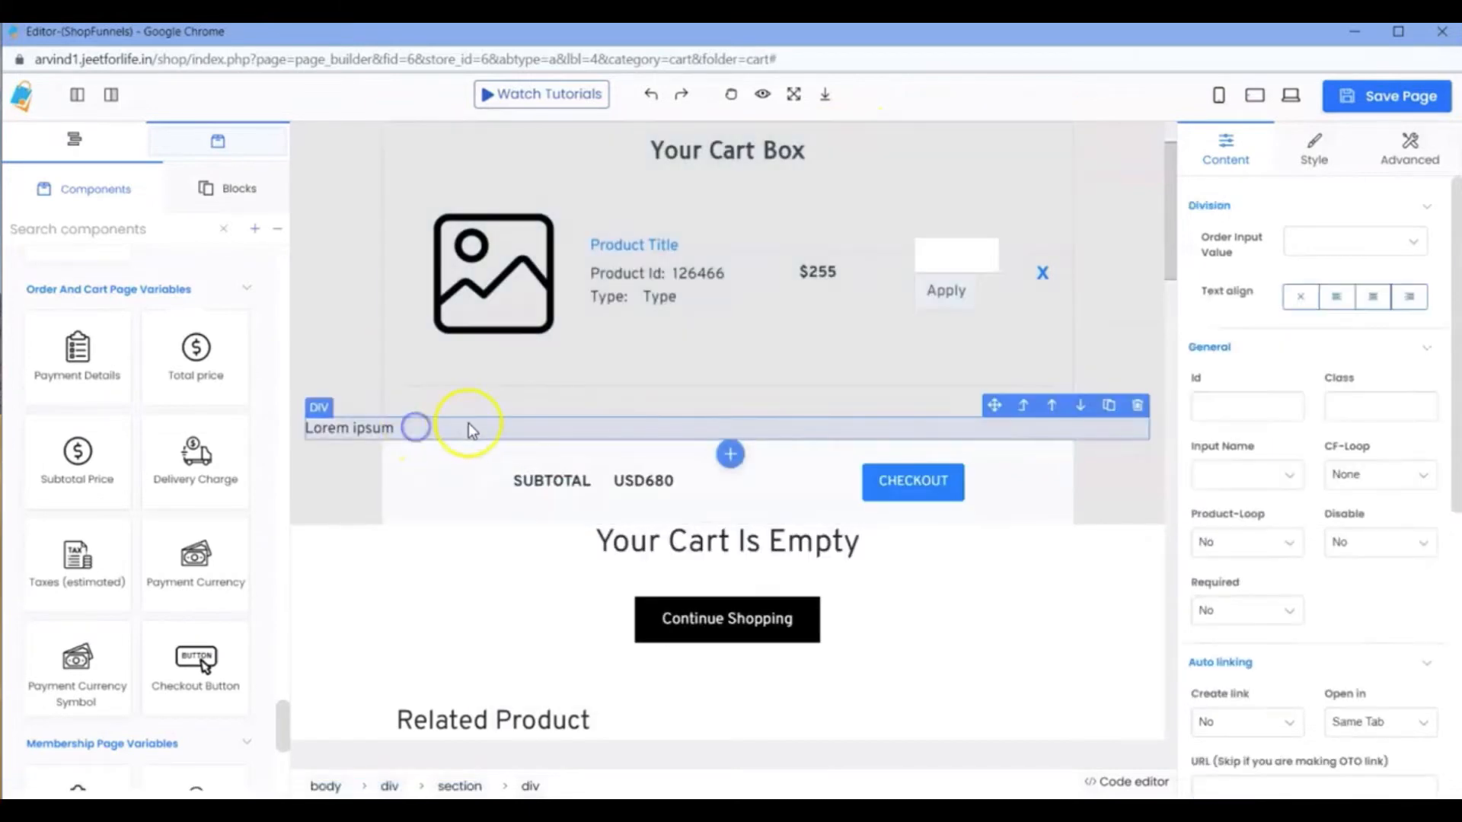
Add the Delivery Charge variable from Order And Cart Page Variables inside the new Lorem ipsum division.
click(729, 450)
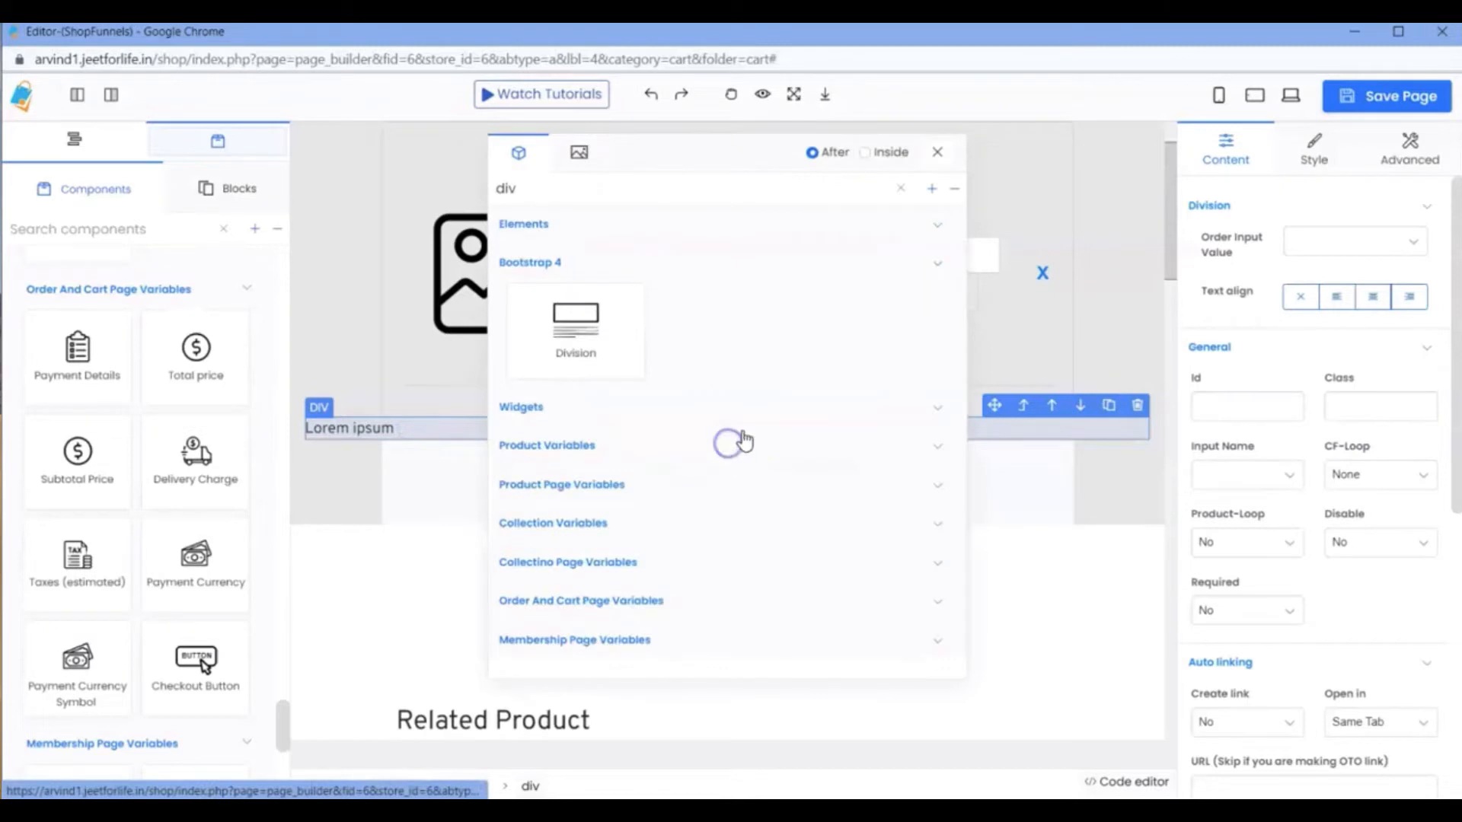
click(865, 153)
click(666, 198)
key(BackSpace)
key(BackSpace)
key(BackSpace)
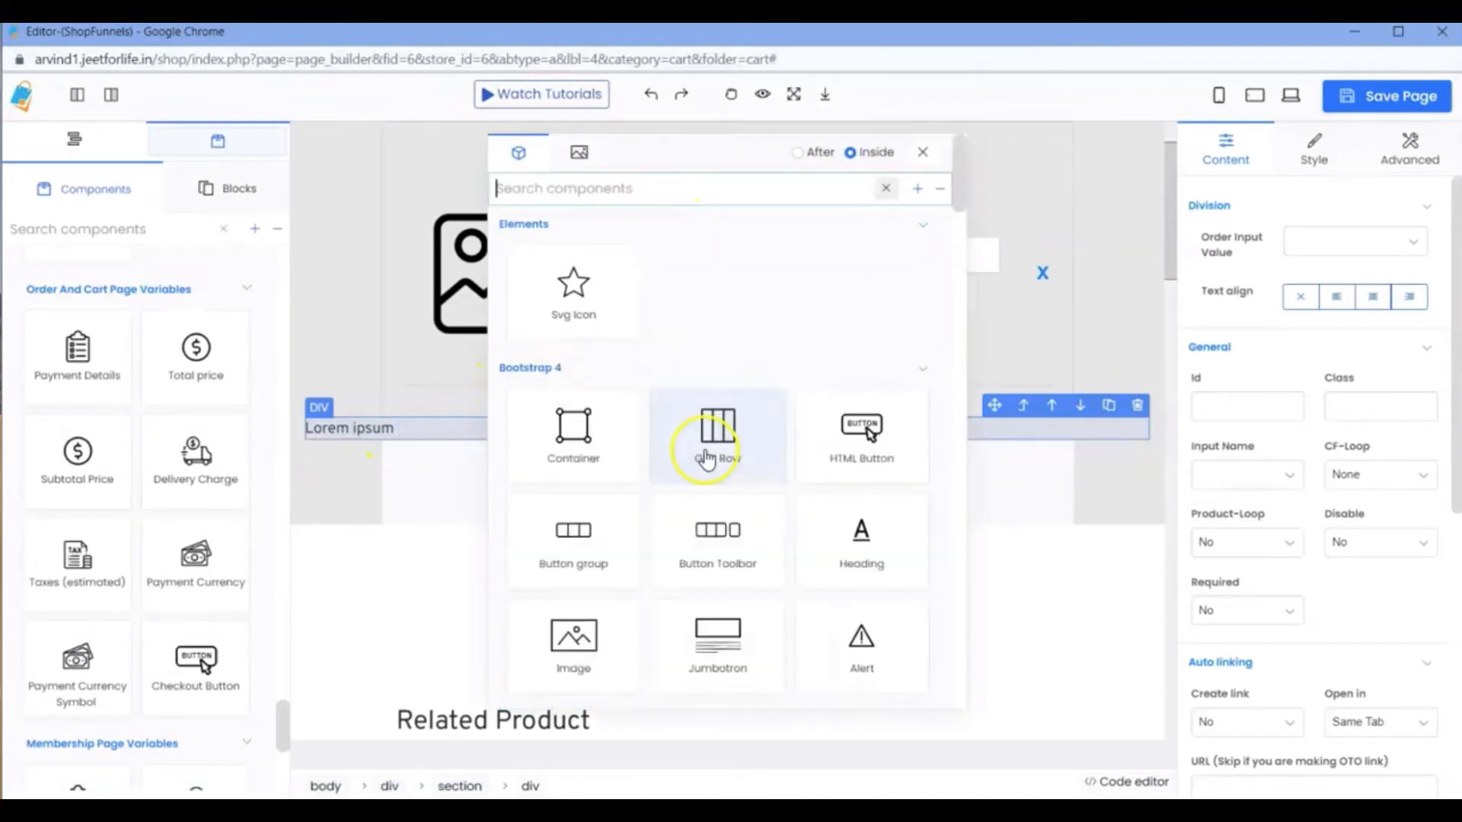
scroll(707, 461, down, 20)
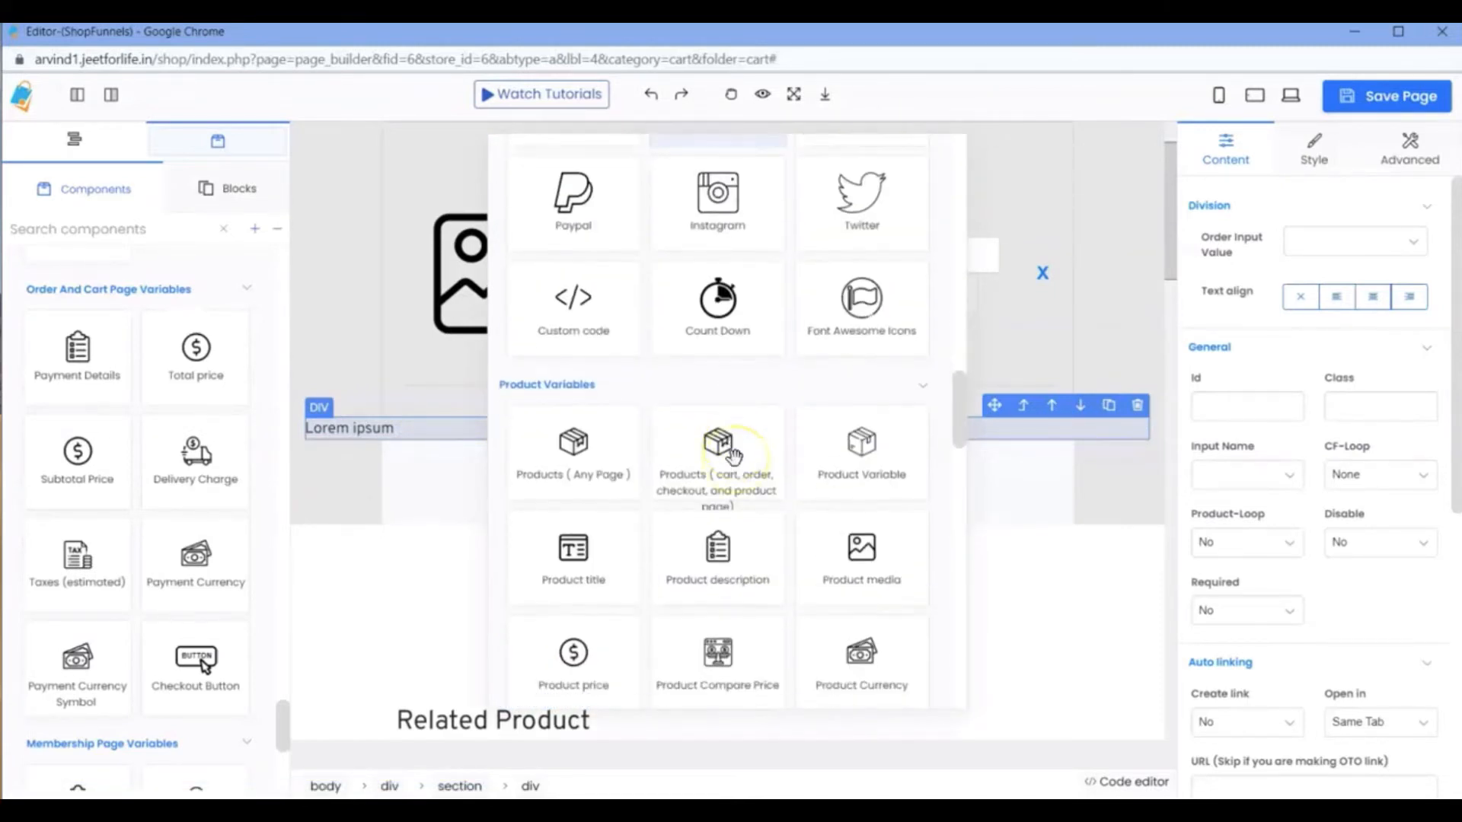
scroll(733, 455, down, 15)
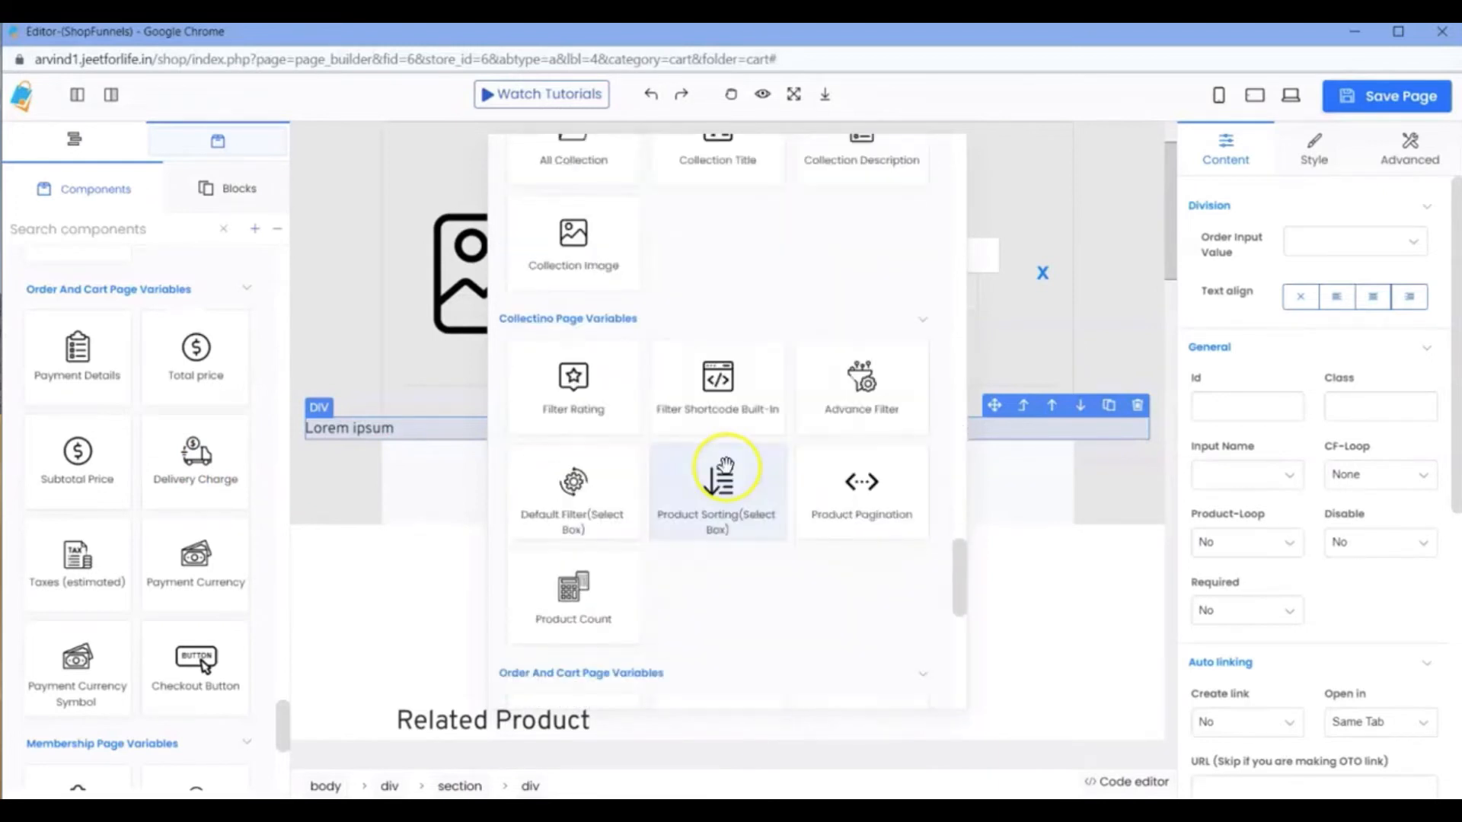
scroll(725, 470, down, 4)
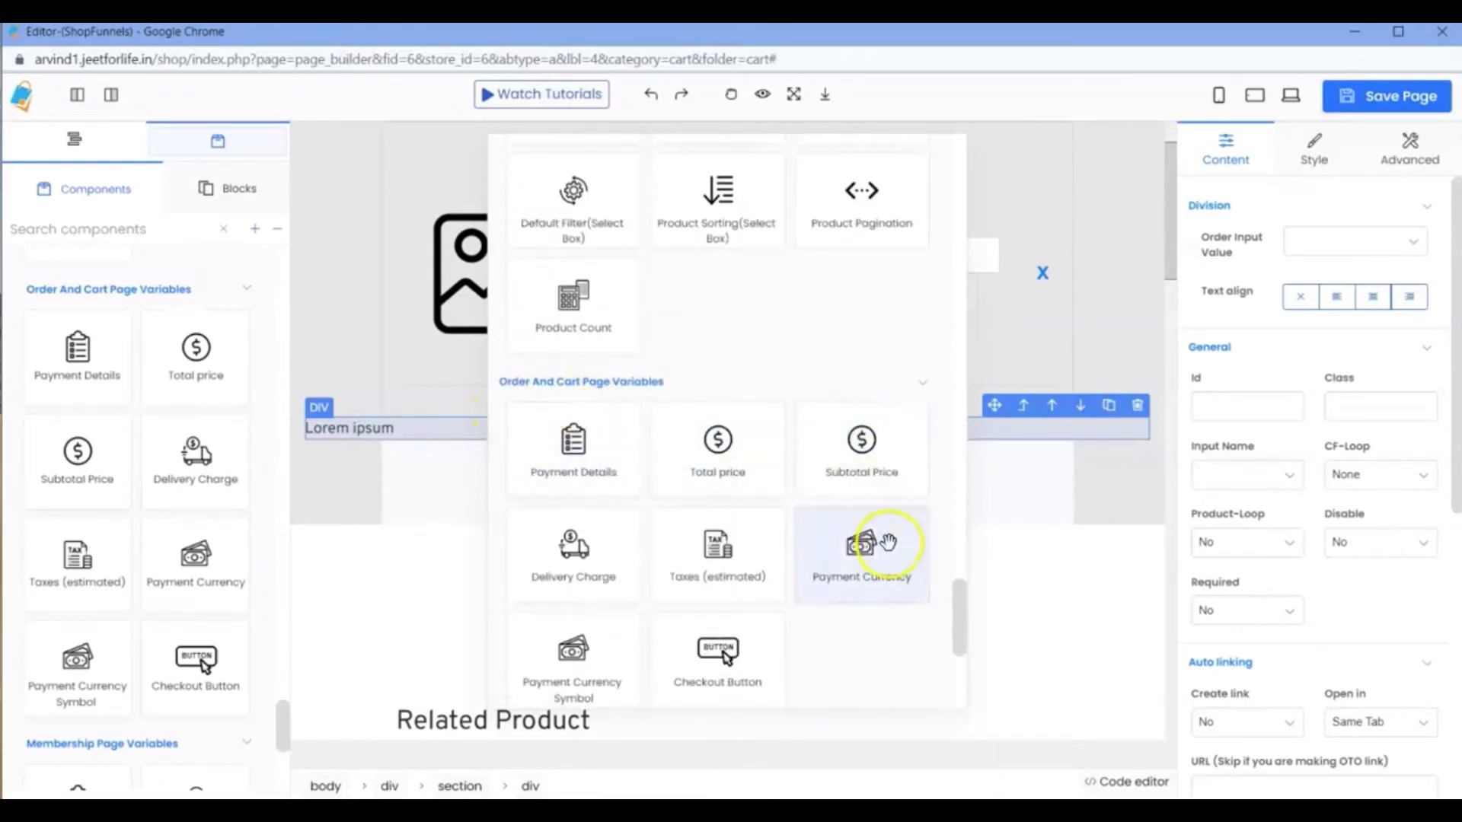
click(591, 553)
Delete the Lorem ipsum placeholder text and shift the delivery charge amount toward the middle of the division.
double_click(311, 428)
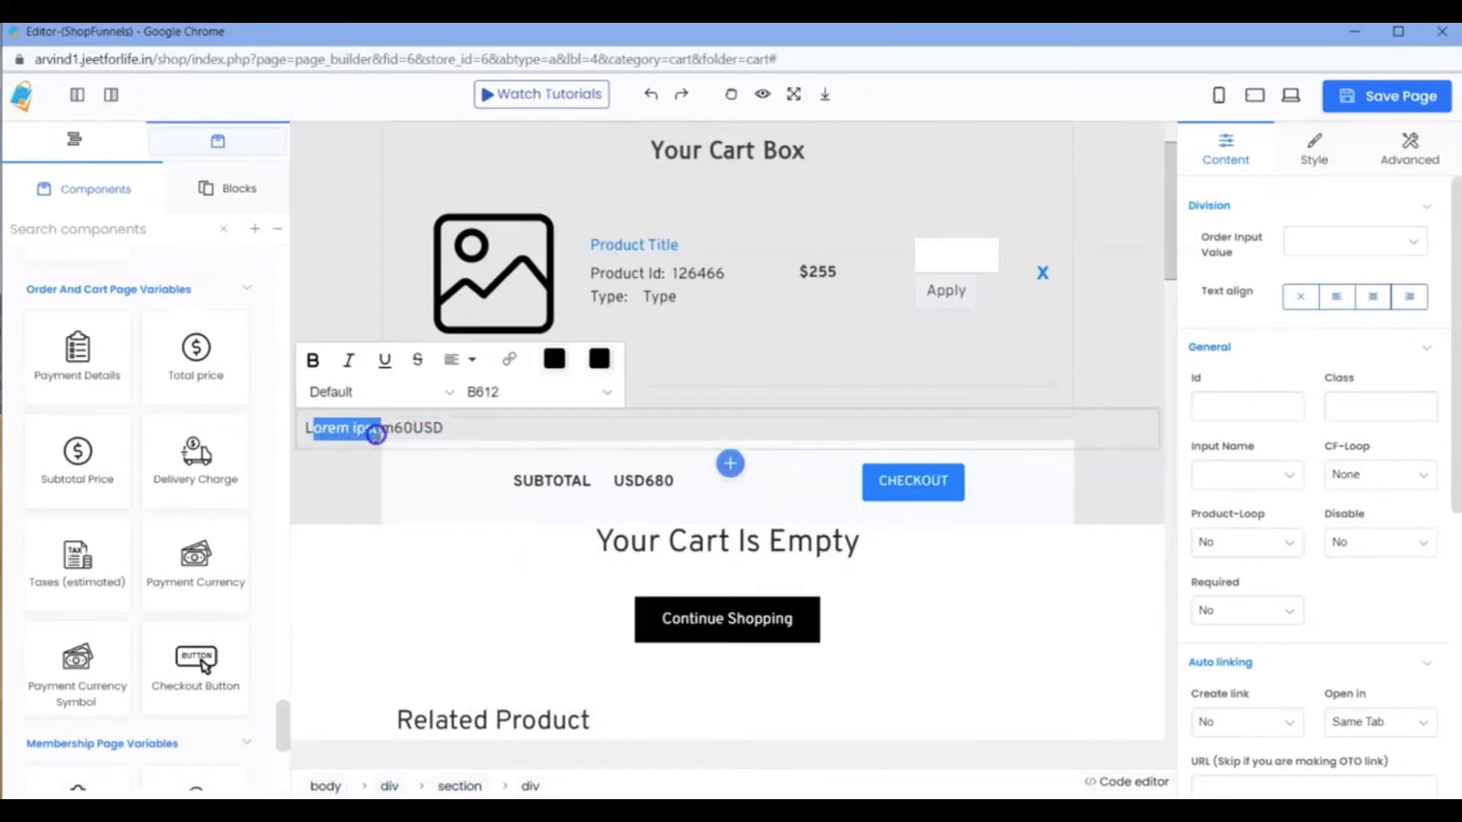
key(BackSpace)
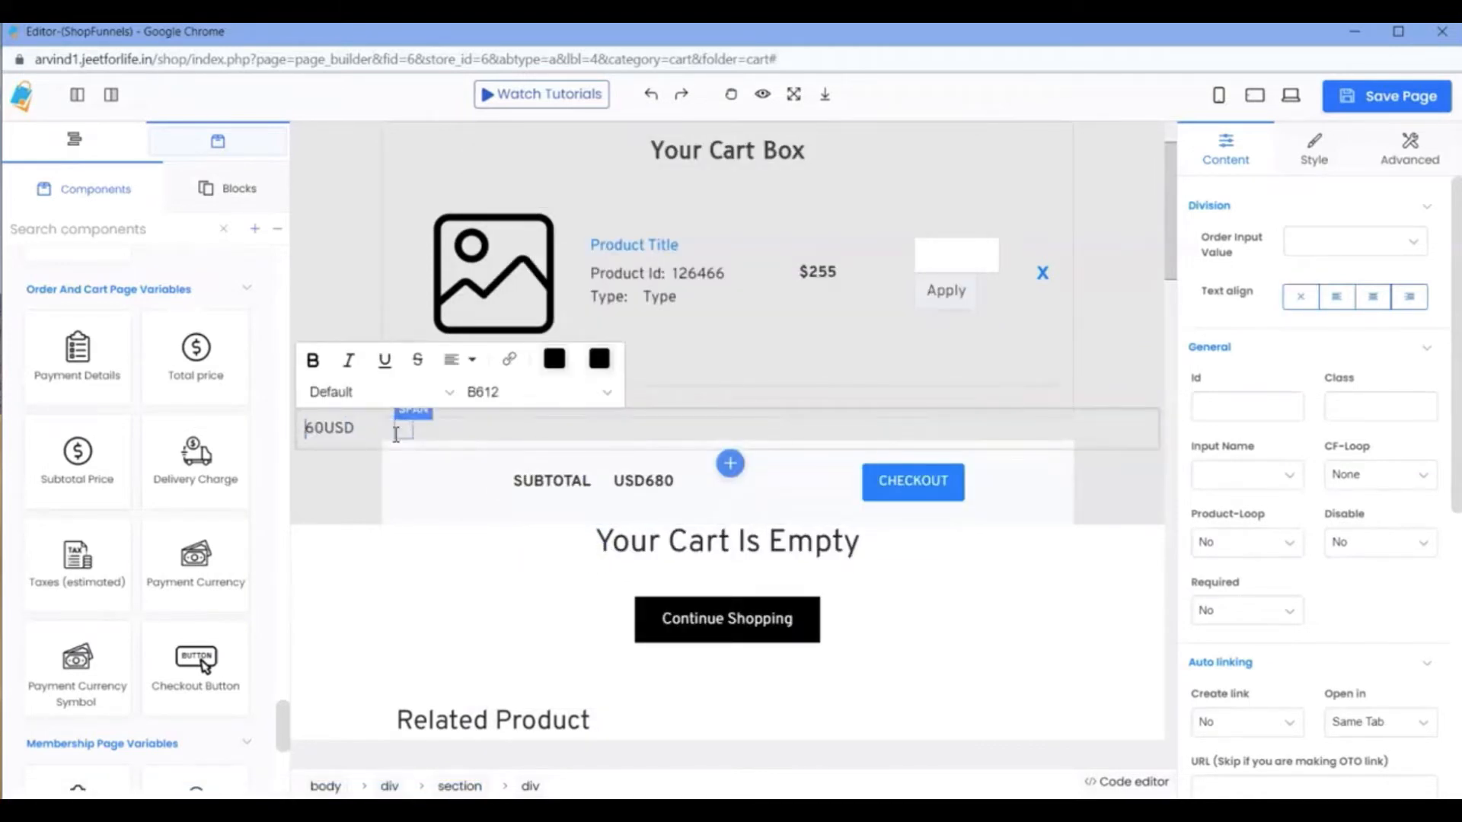
click(538, 431)
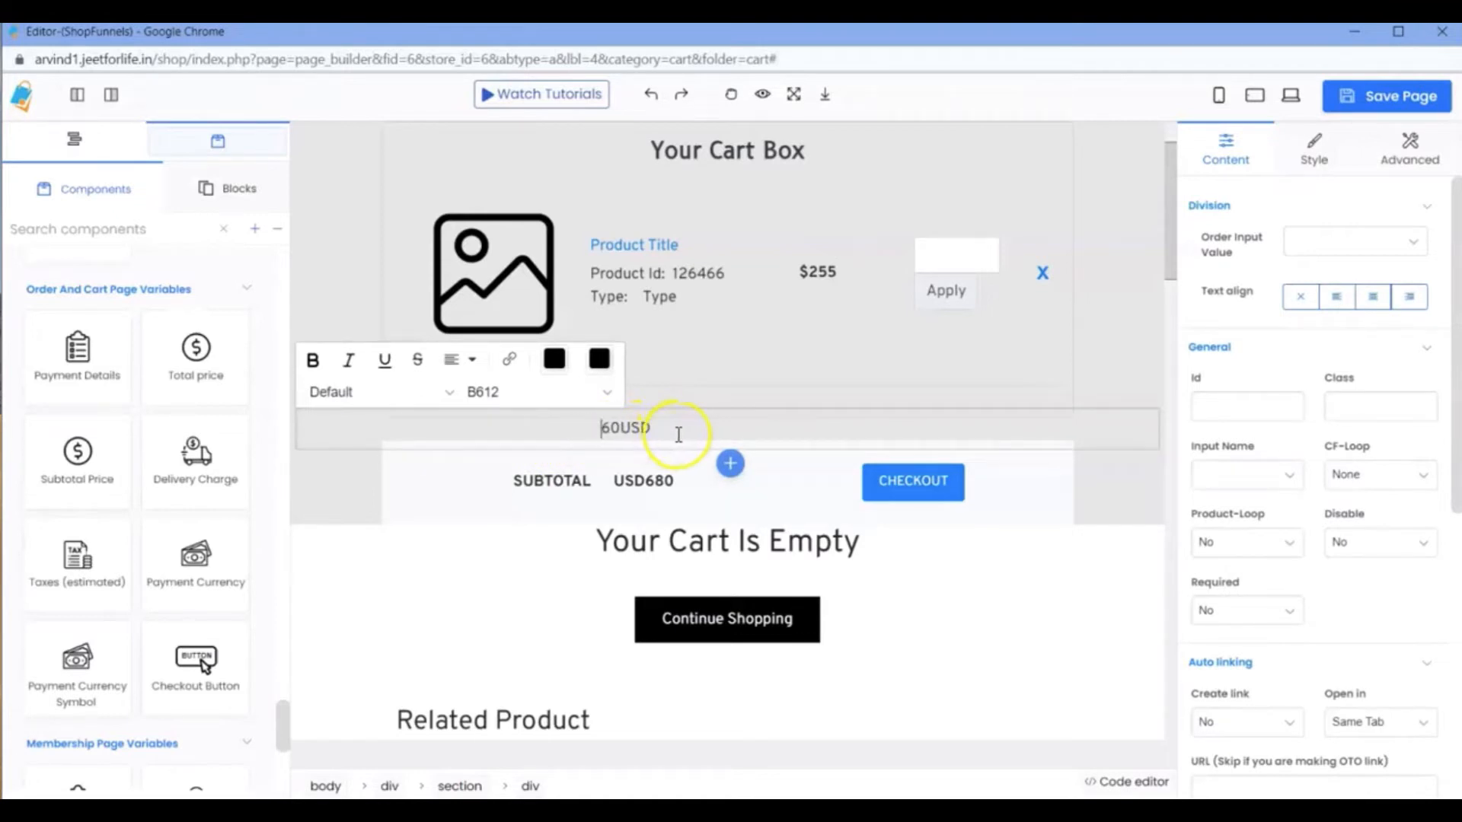
Delete the added delivery charge division above the subtotal row.
click(764, 477)
click(751, 434)
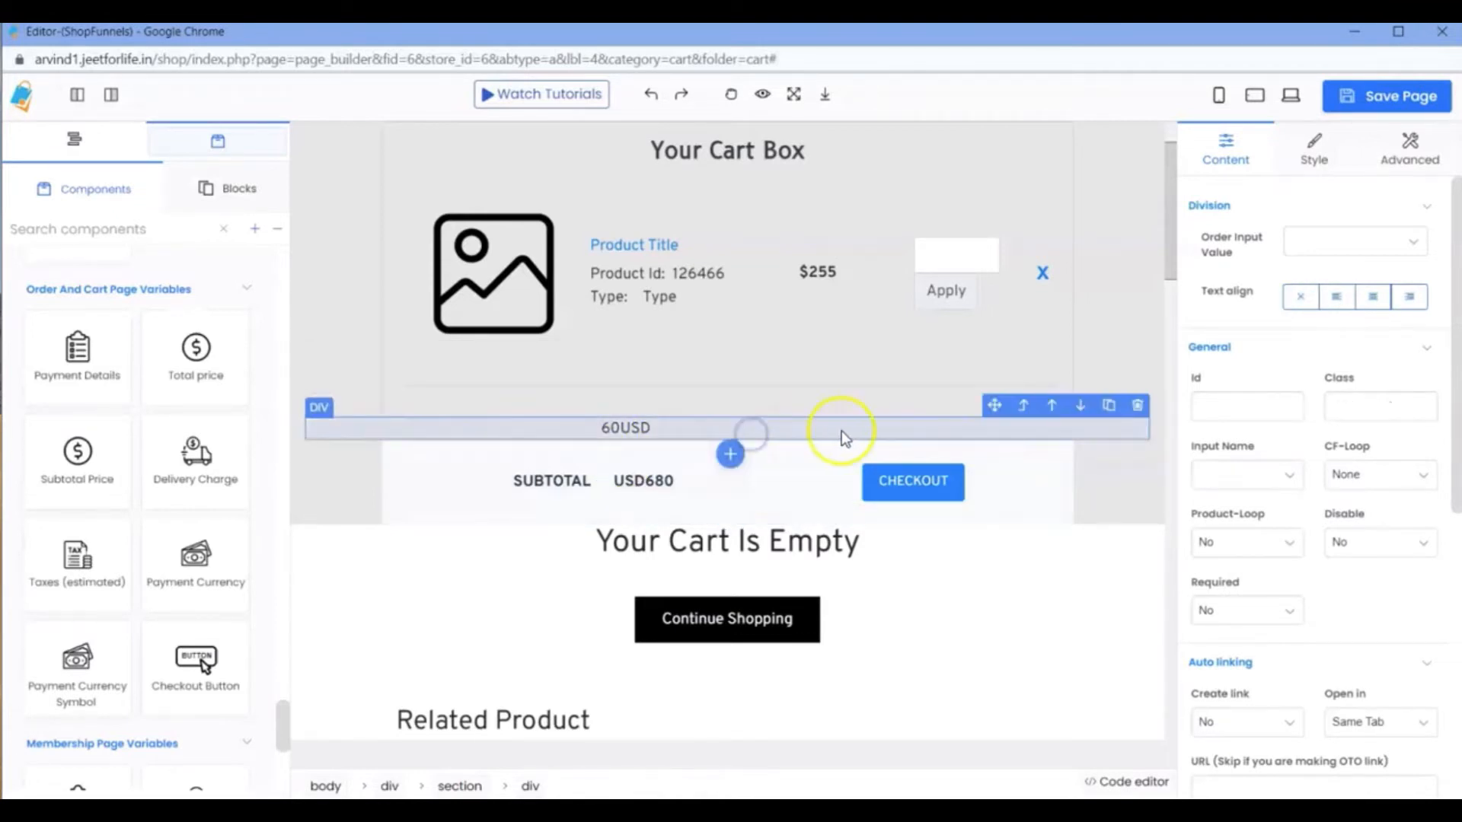
click(1141, 408)
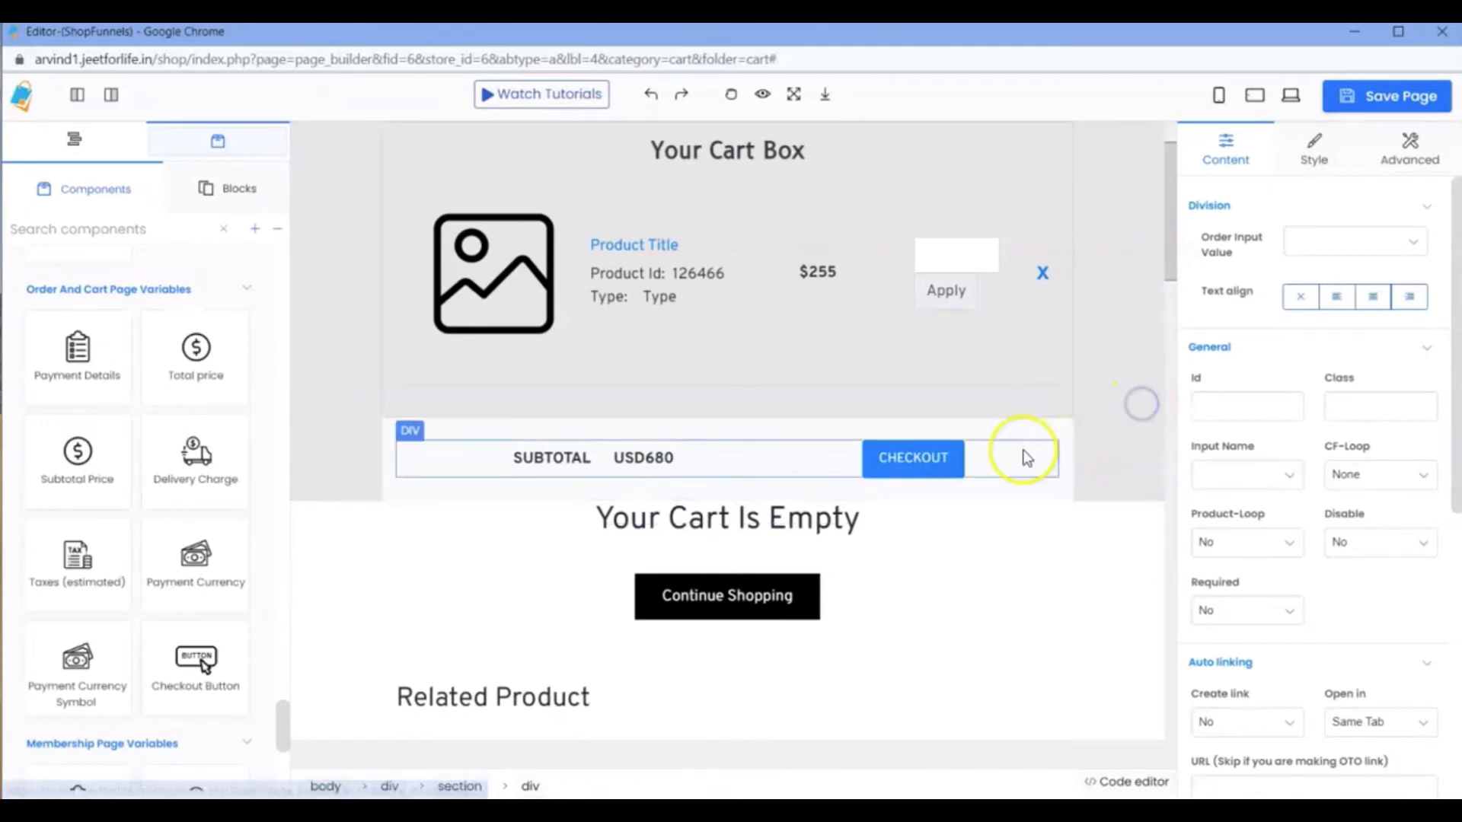
Duplicate the subtotal row and remove the CHECKOUT button from the upper of the two rows.
click(1025, 449)
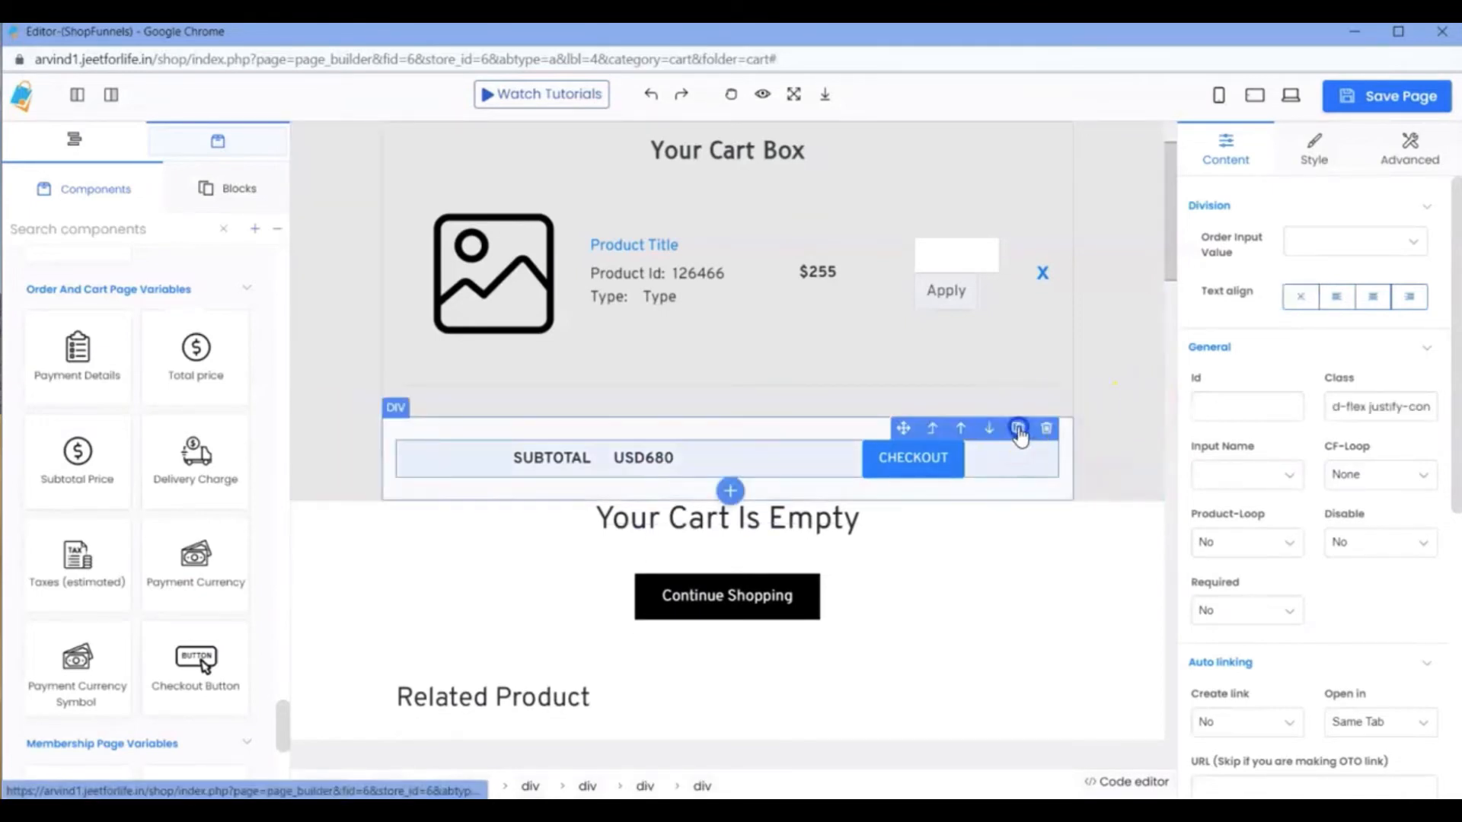
click(1019, 428)
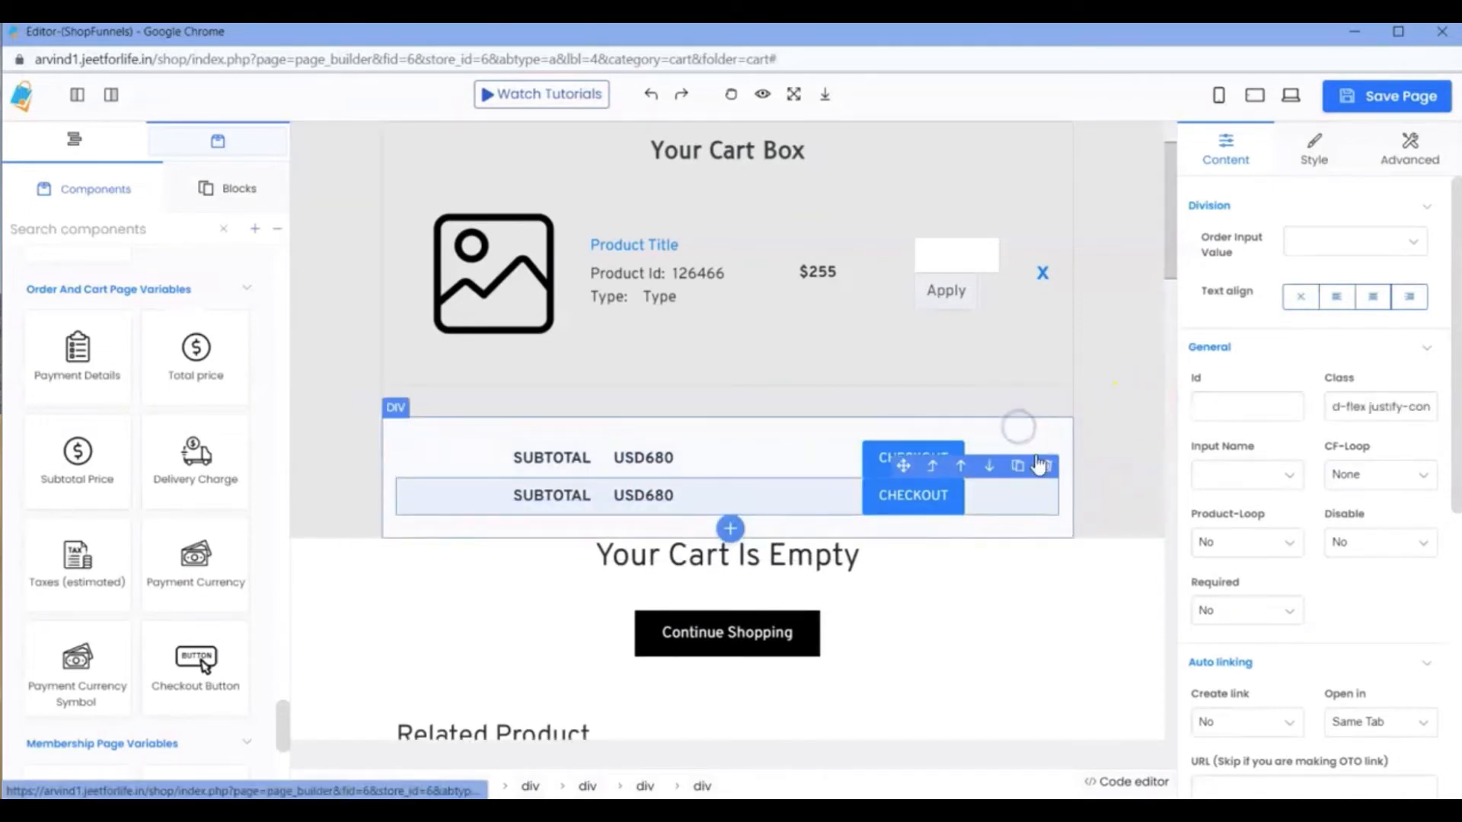
click(956, 501)
click(963, 467)
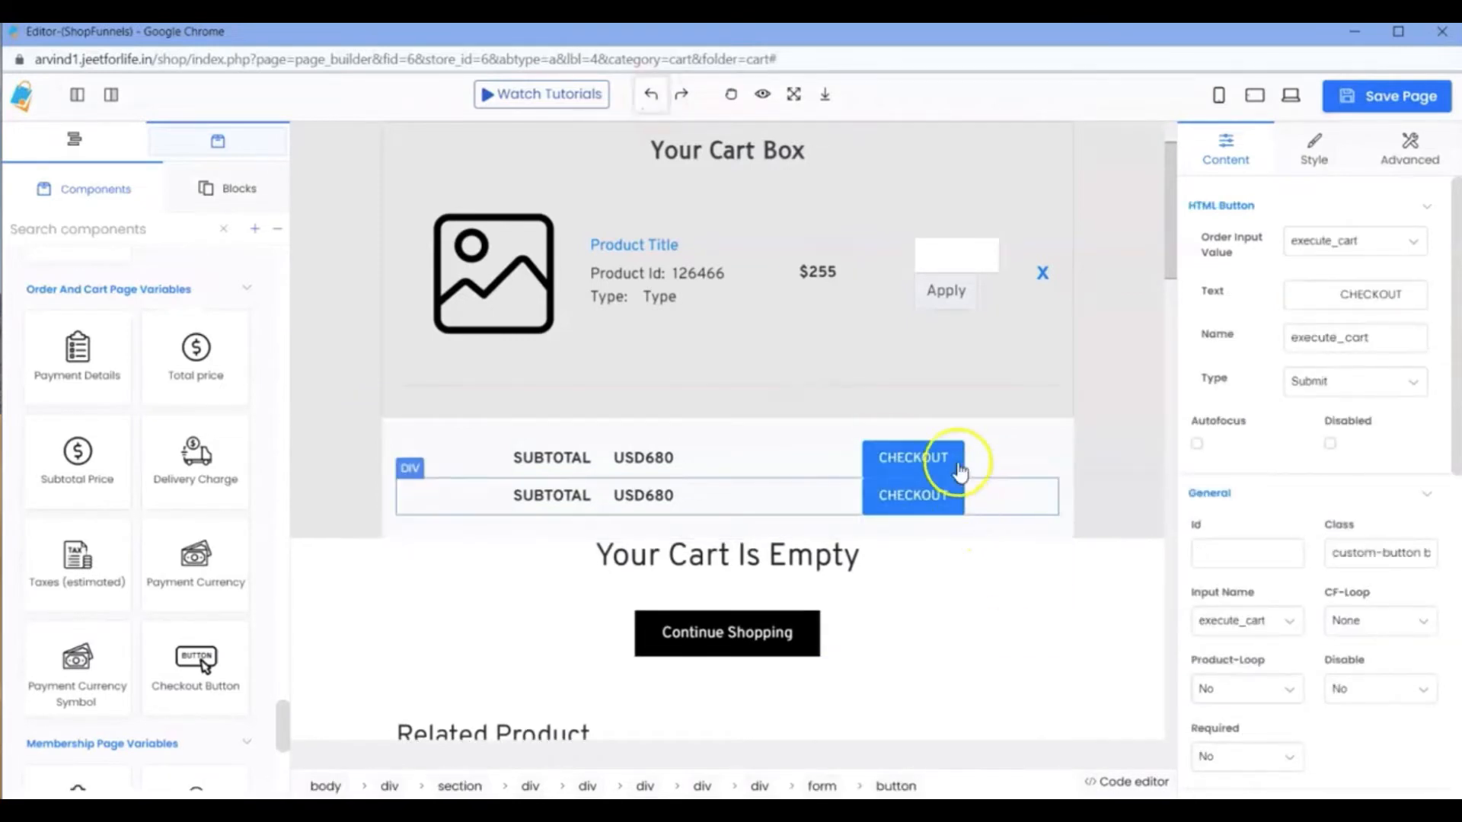
click(952, 428)
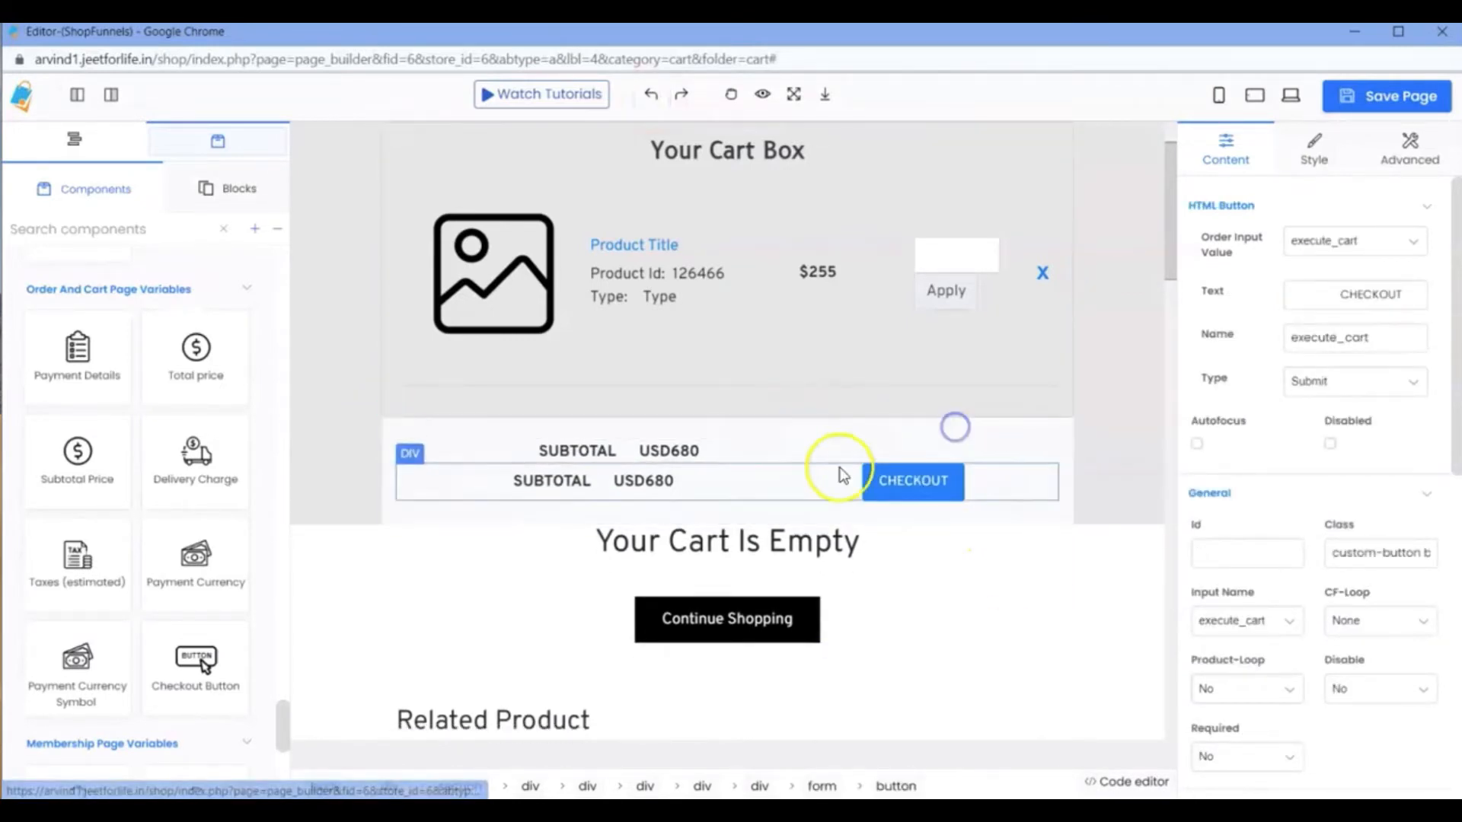
Change the SUBTOTAL label in the lower row to "Delivery charge".
click(581, 485)
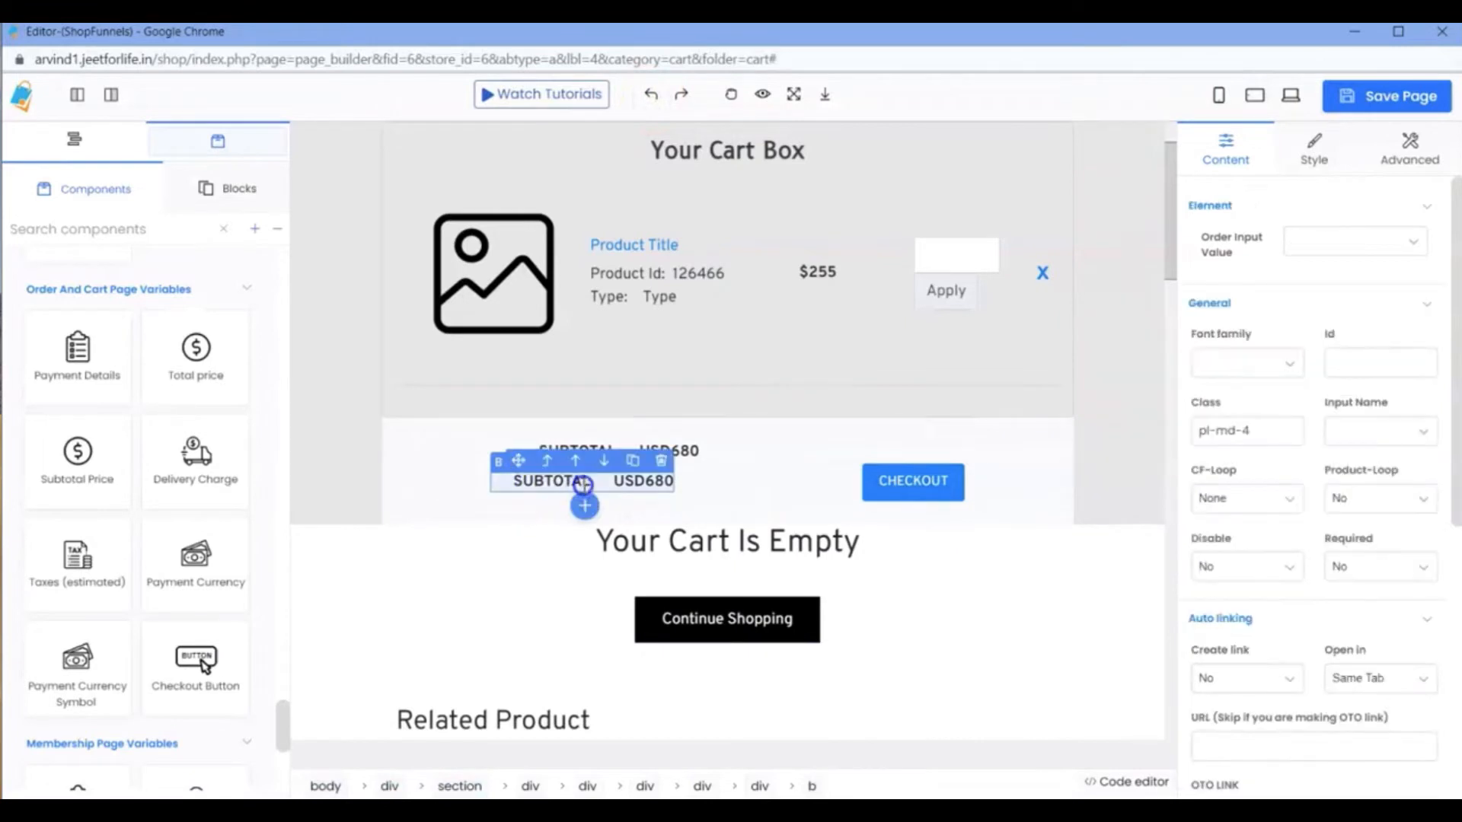
double_click(592, 481)
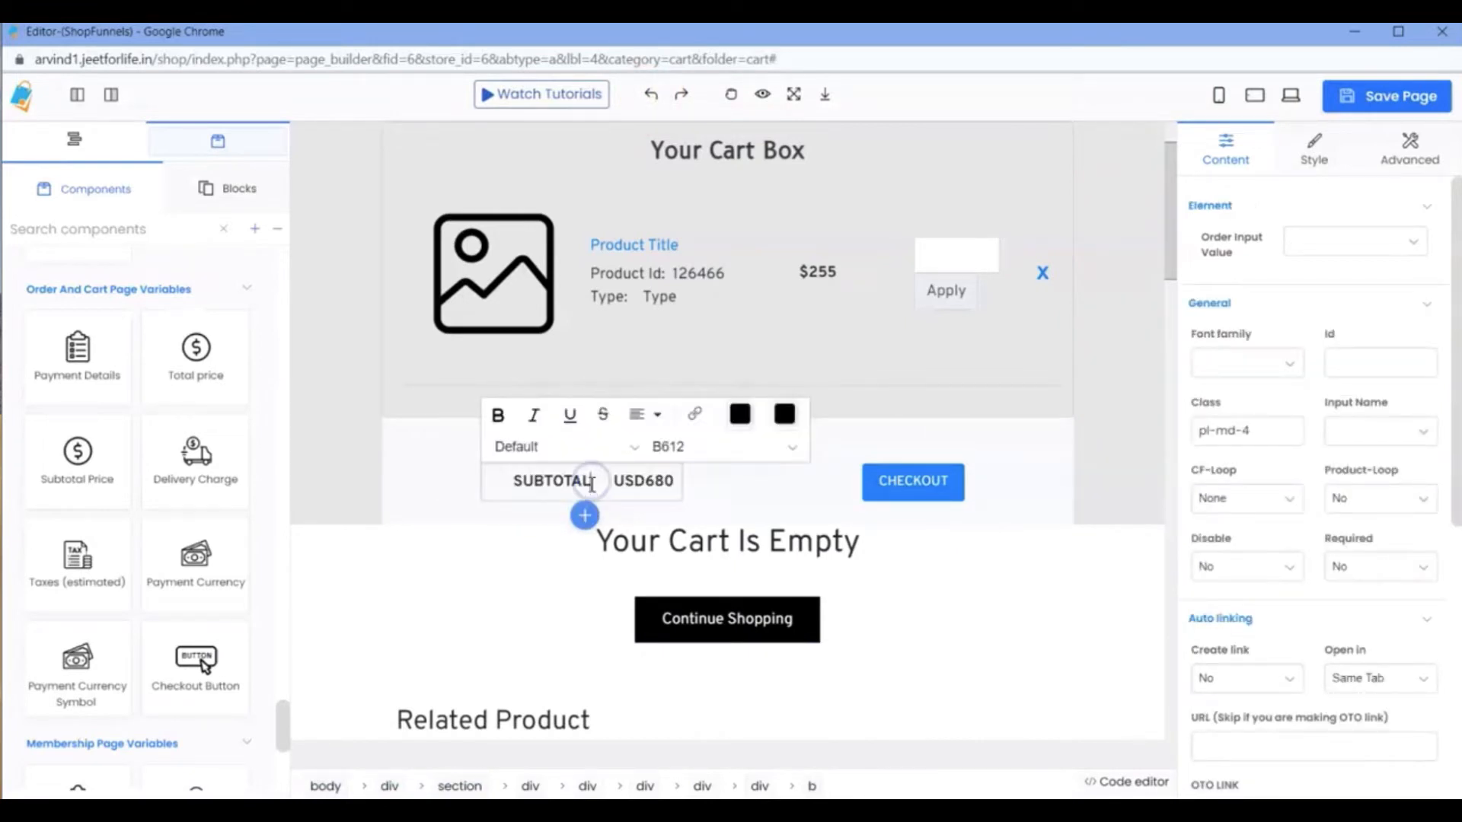
key(BackSpace)
key(BackSpace)
key(BackSpace)
key(BackSpace)
key(BackSpace)
key(BackSpace)
key(BackSpace)
key(BackSpace)
text(Deliver)
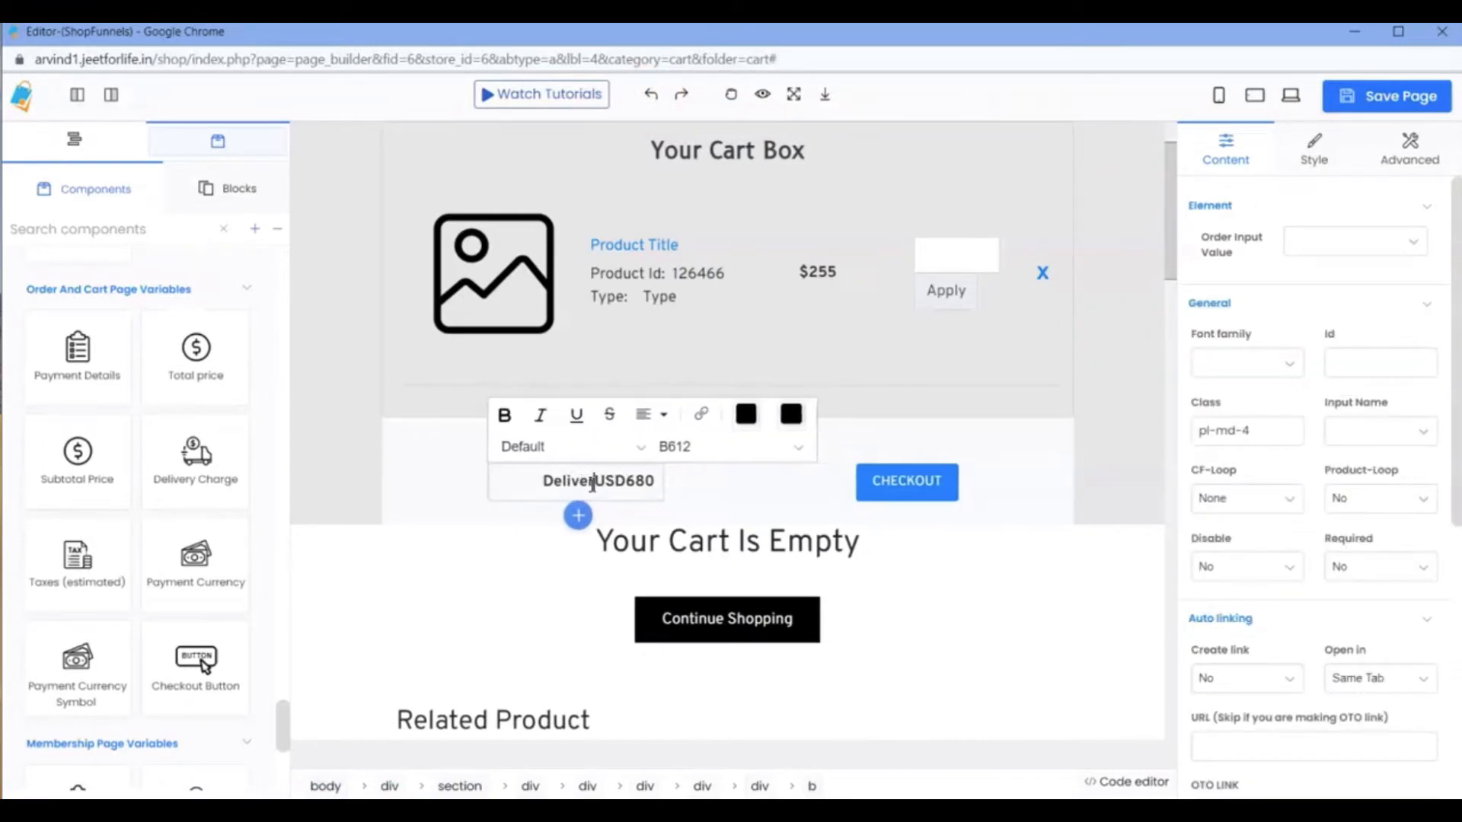
text(y charge)
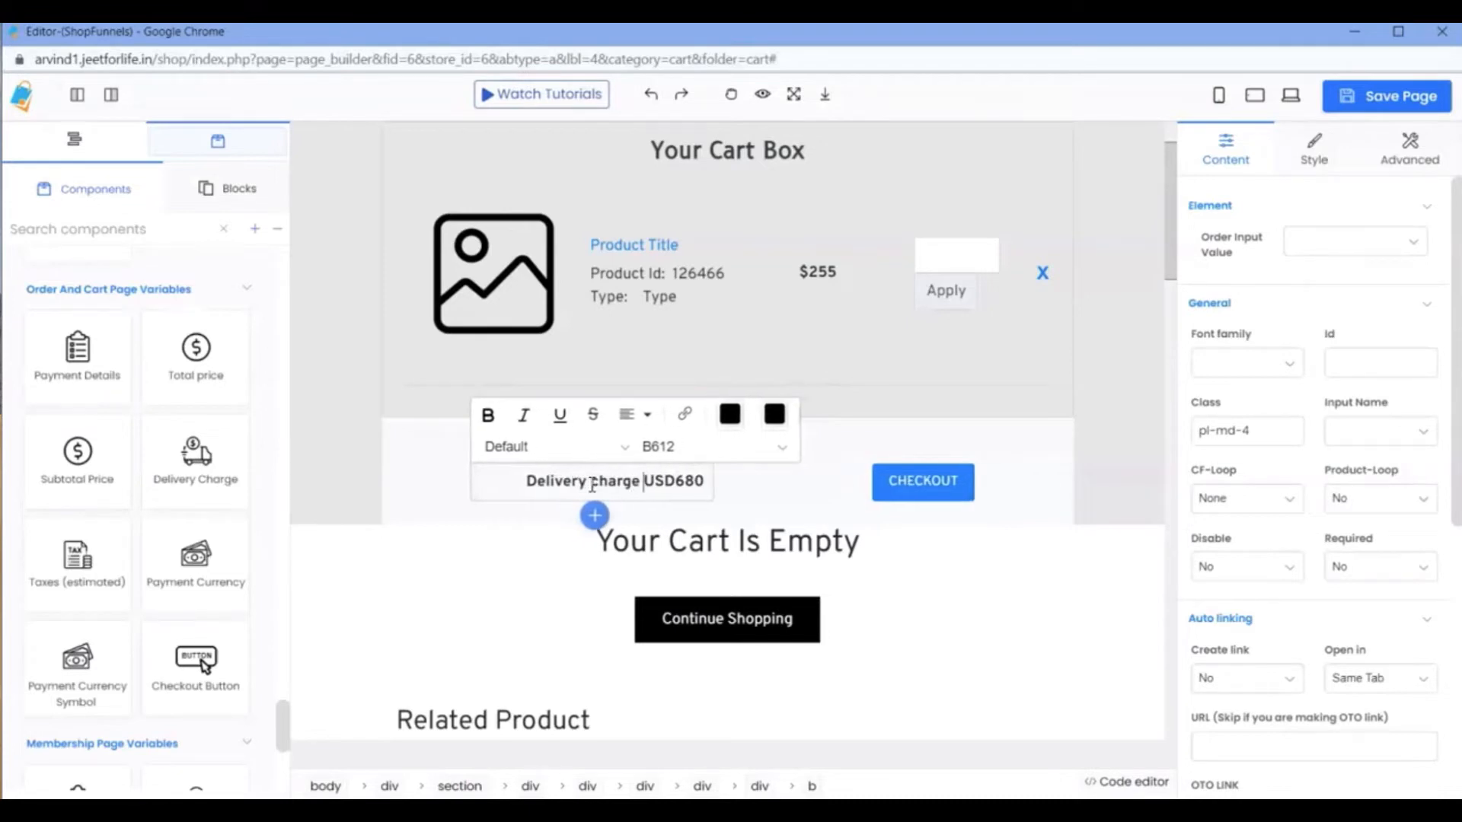
click(660, 505)
Set the order element html value of the amount in the Delivery charge row to Shipping charge.
click(659, 481)
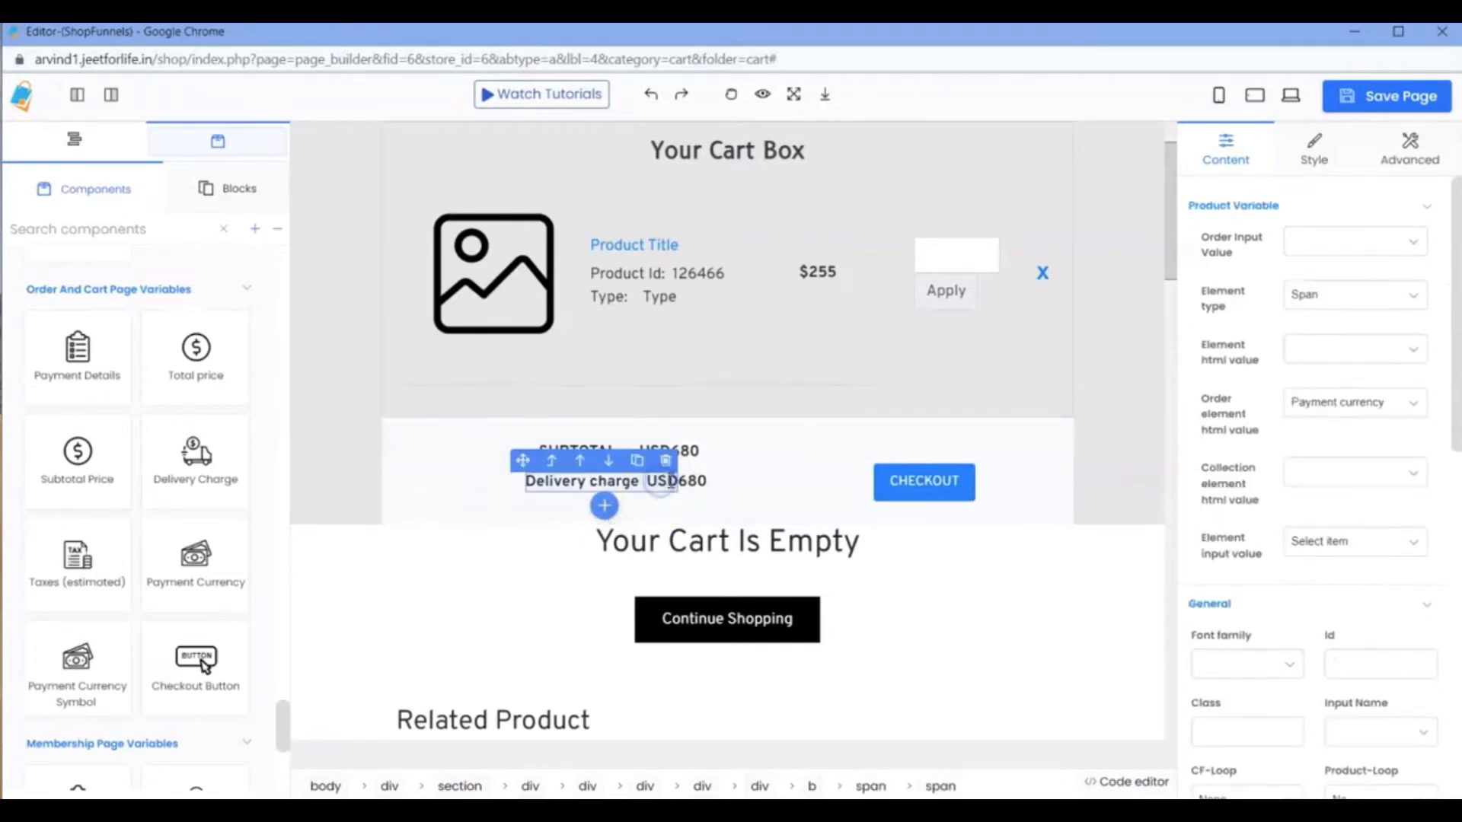
click(687, 483)
click(669, 486)
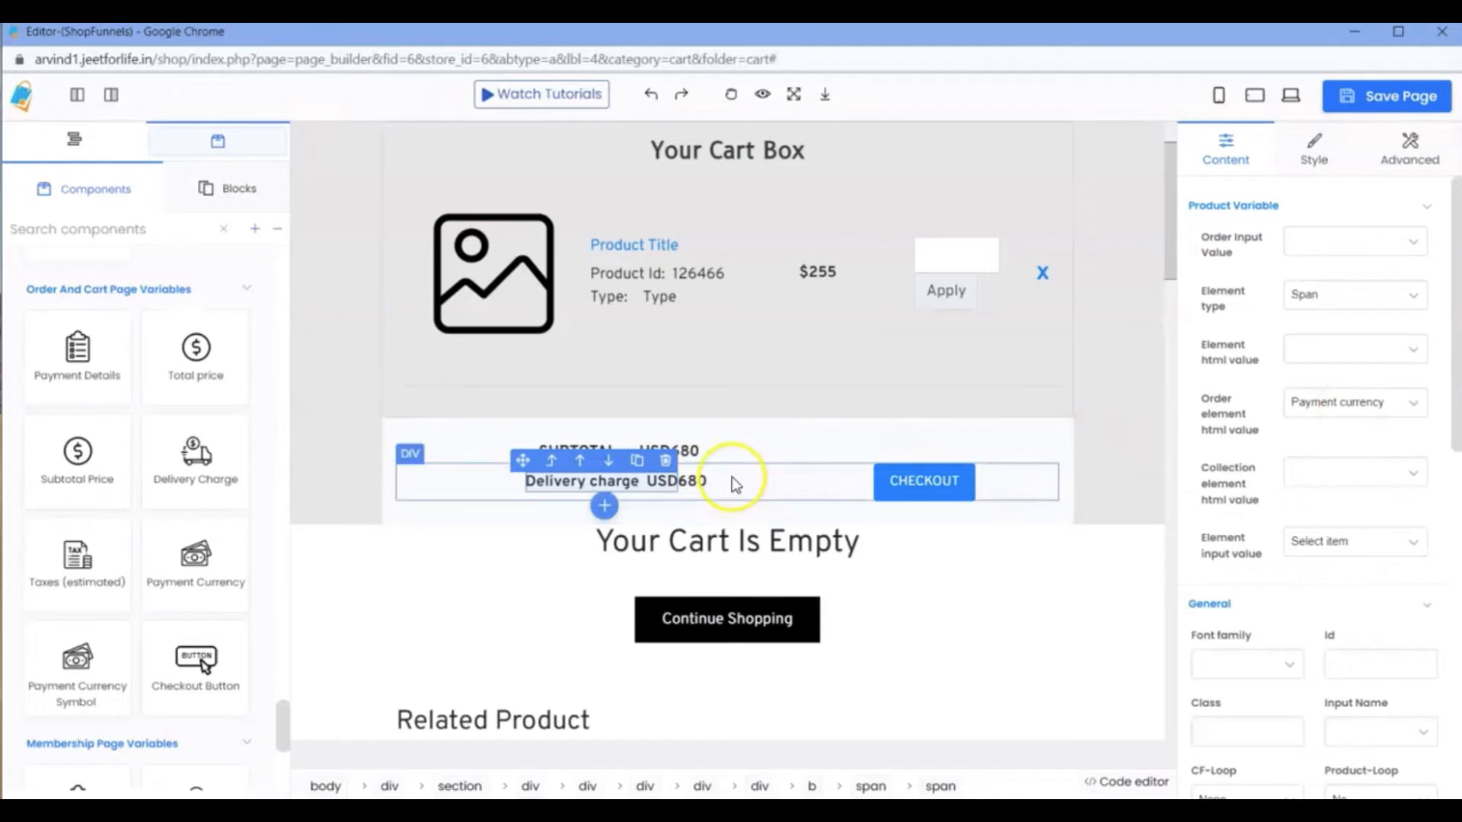
click(1311, 350)
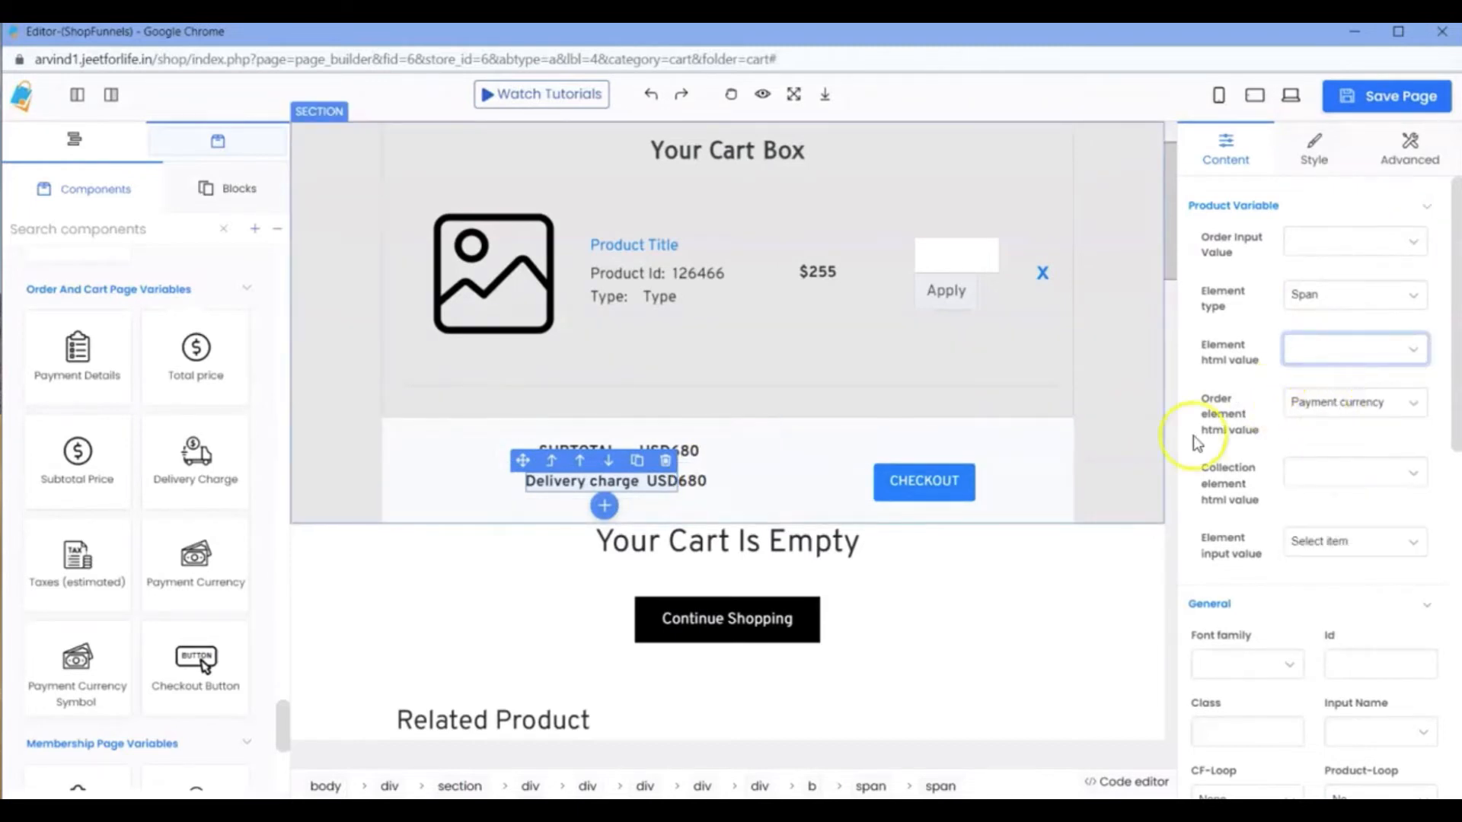
click(693, 481)
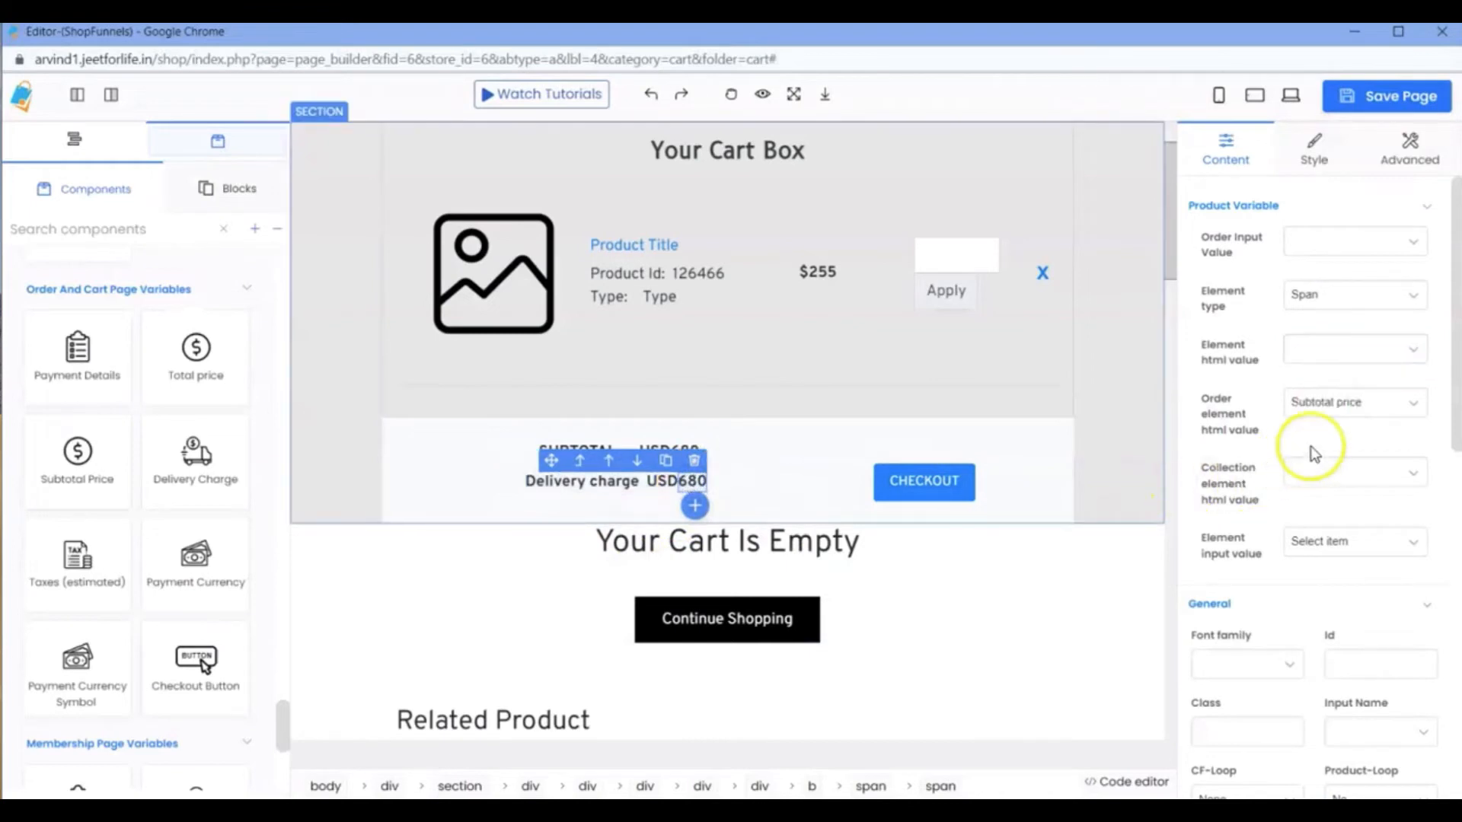
click(1329, 404)
click(1339, 469)
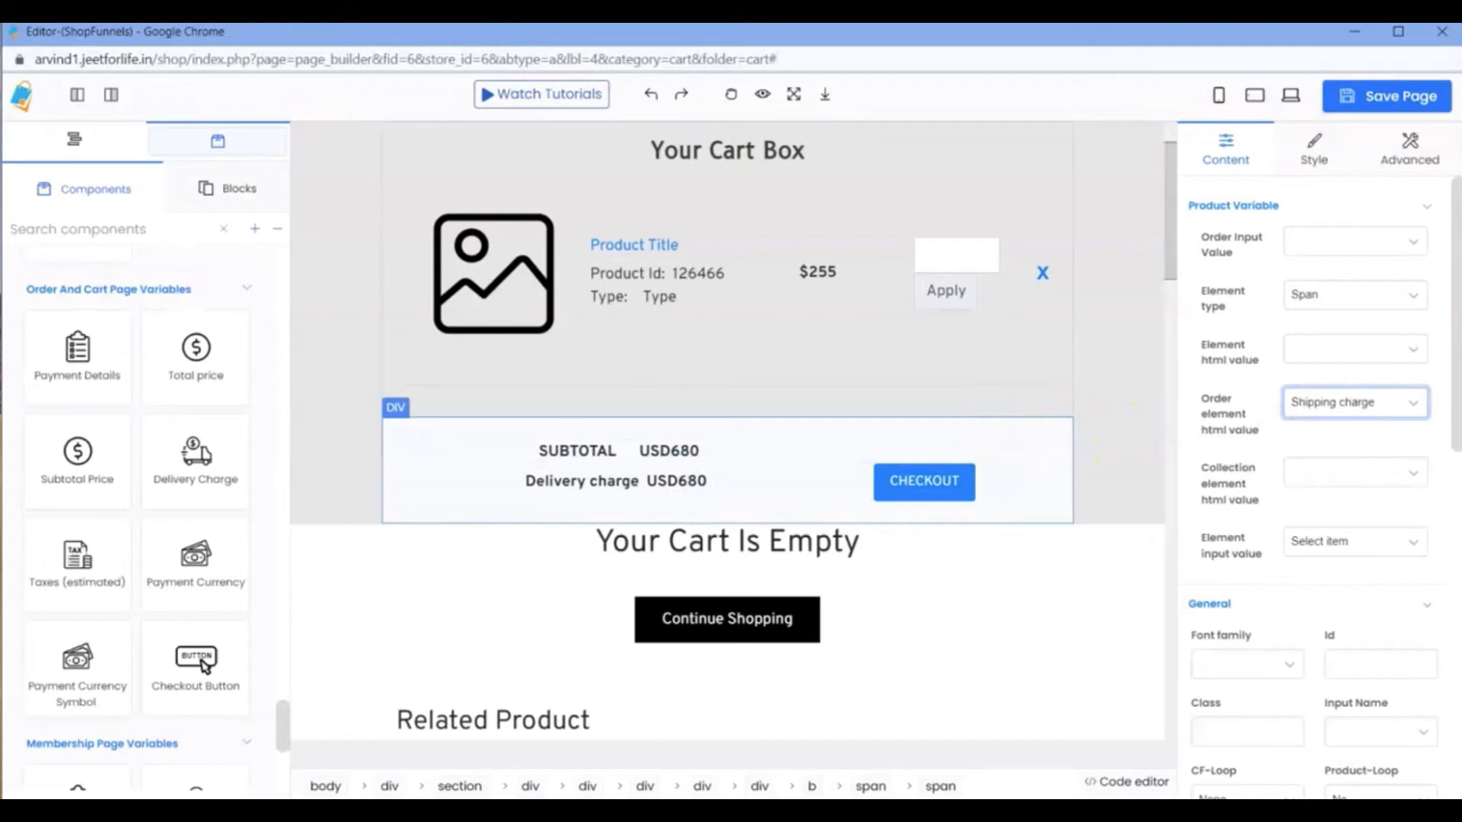
Save the cart page and check the delivery charge row on the reloaded live cart, returning to the editor.
click(1376, 100)
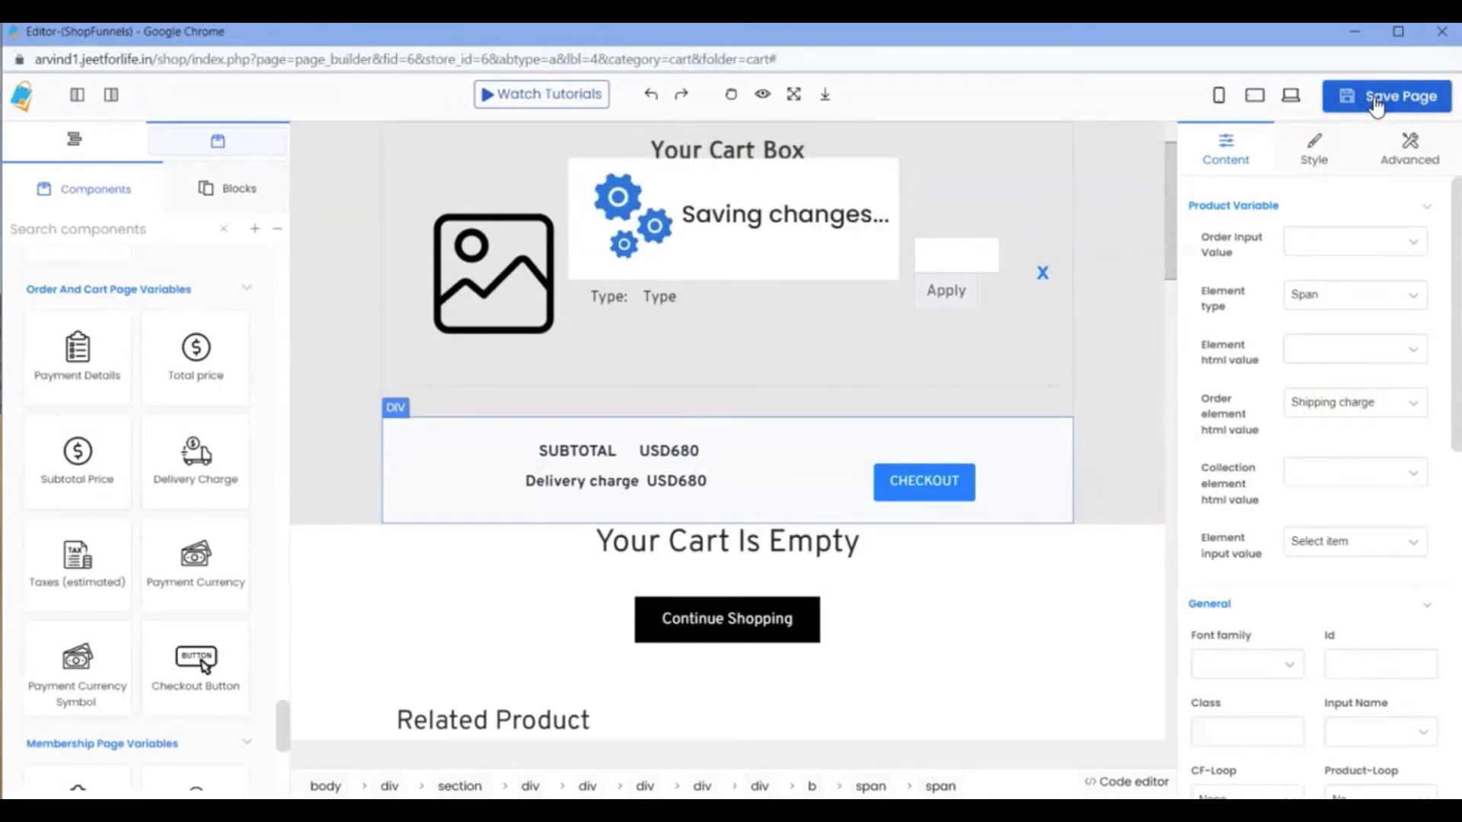
click(1356, 33)
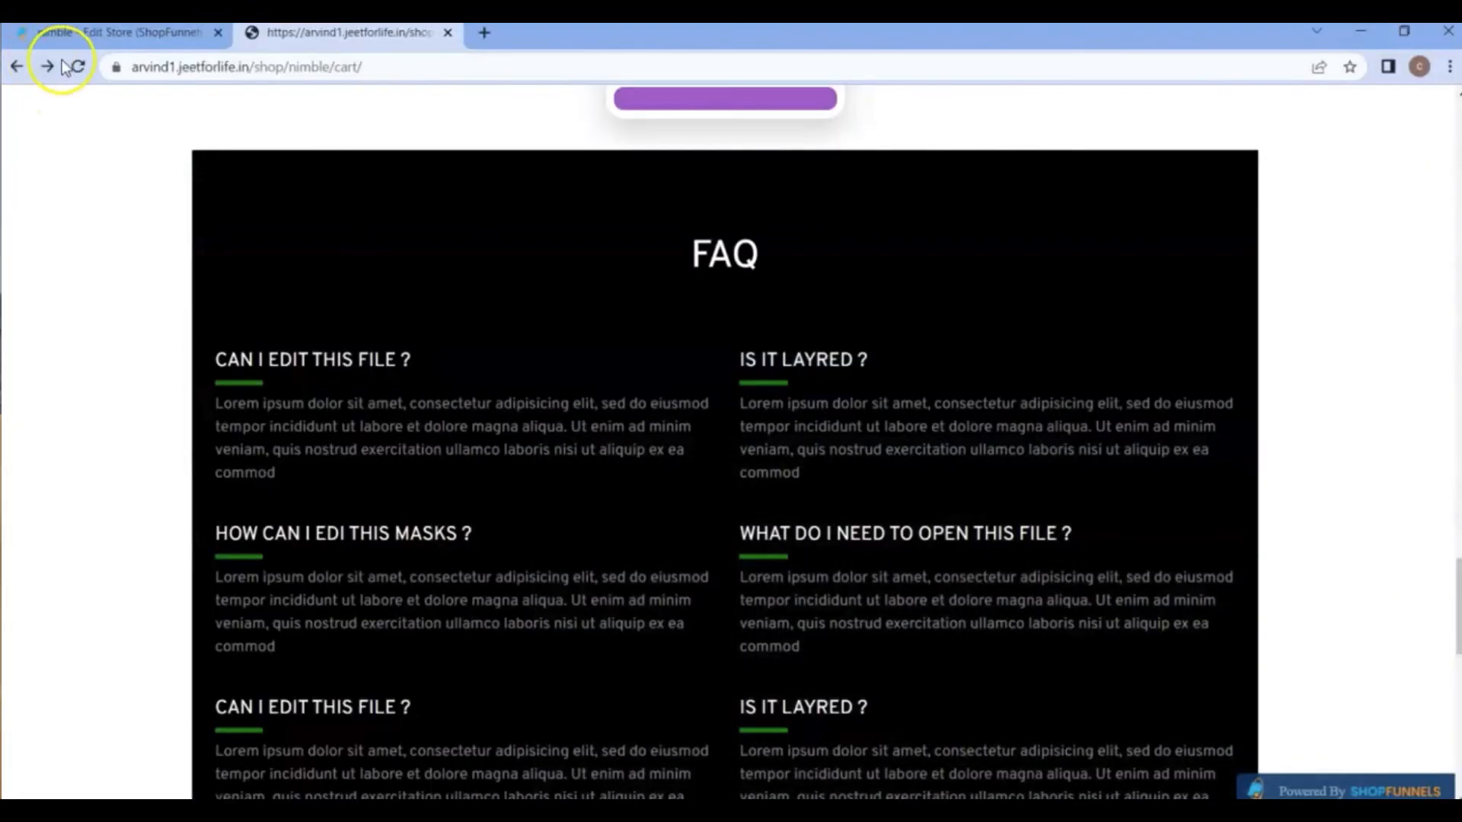
click(77, 66)
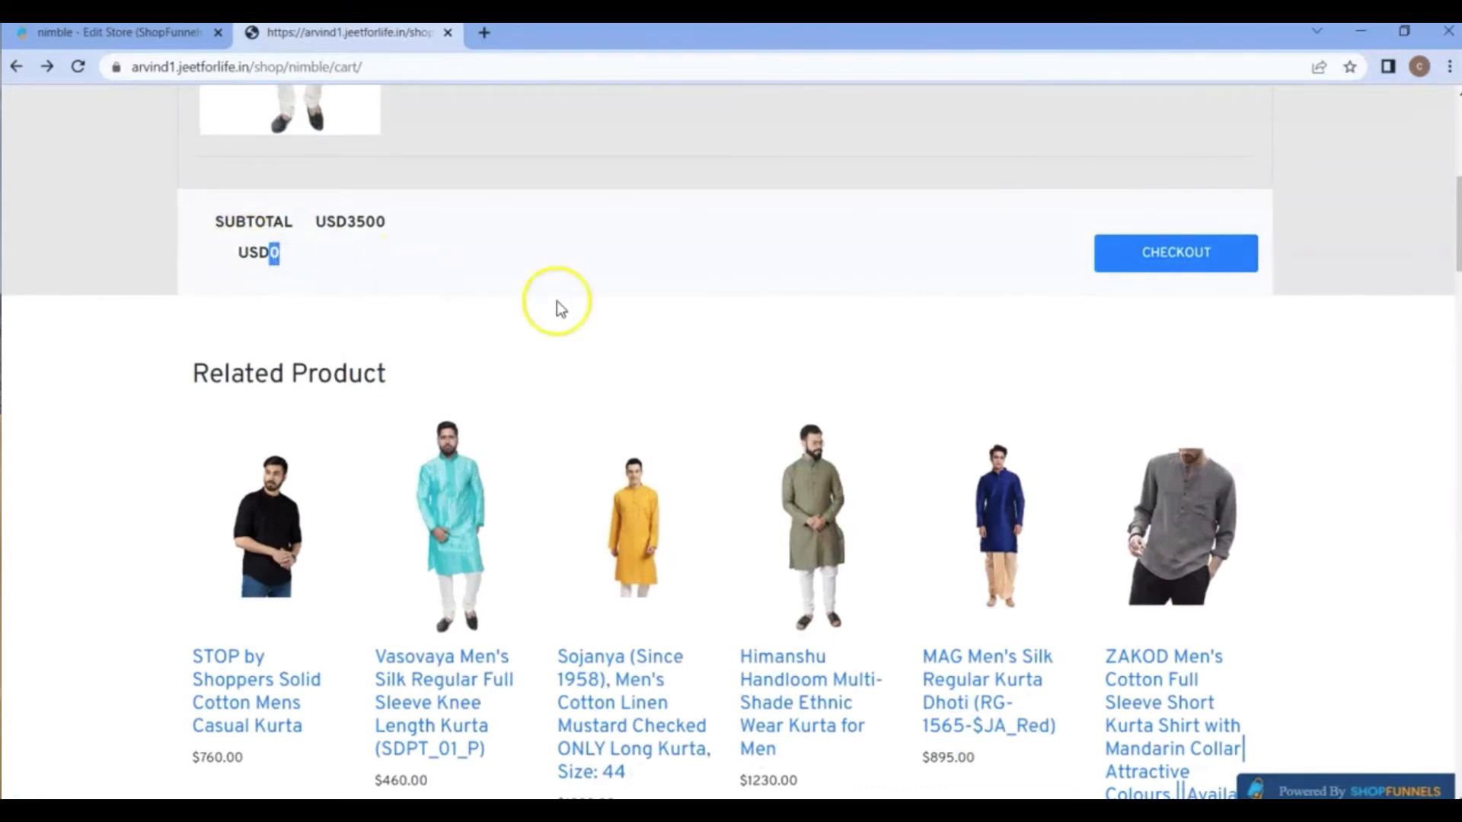
mouse_move(1017, 811)
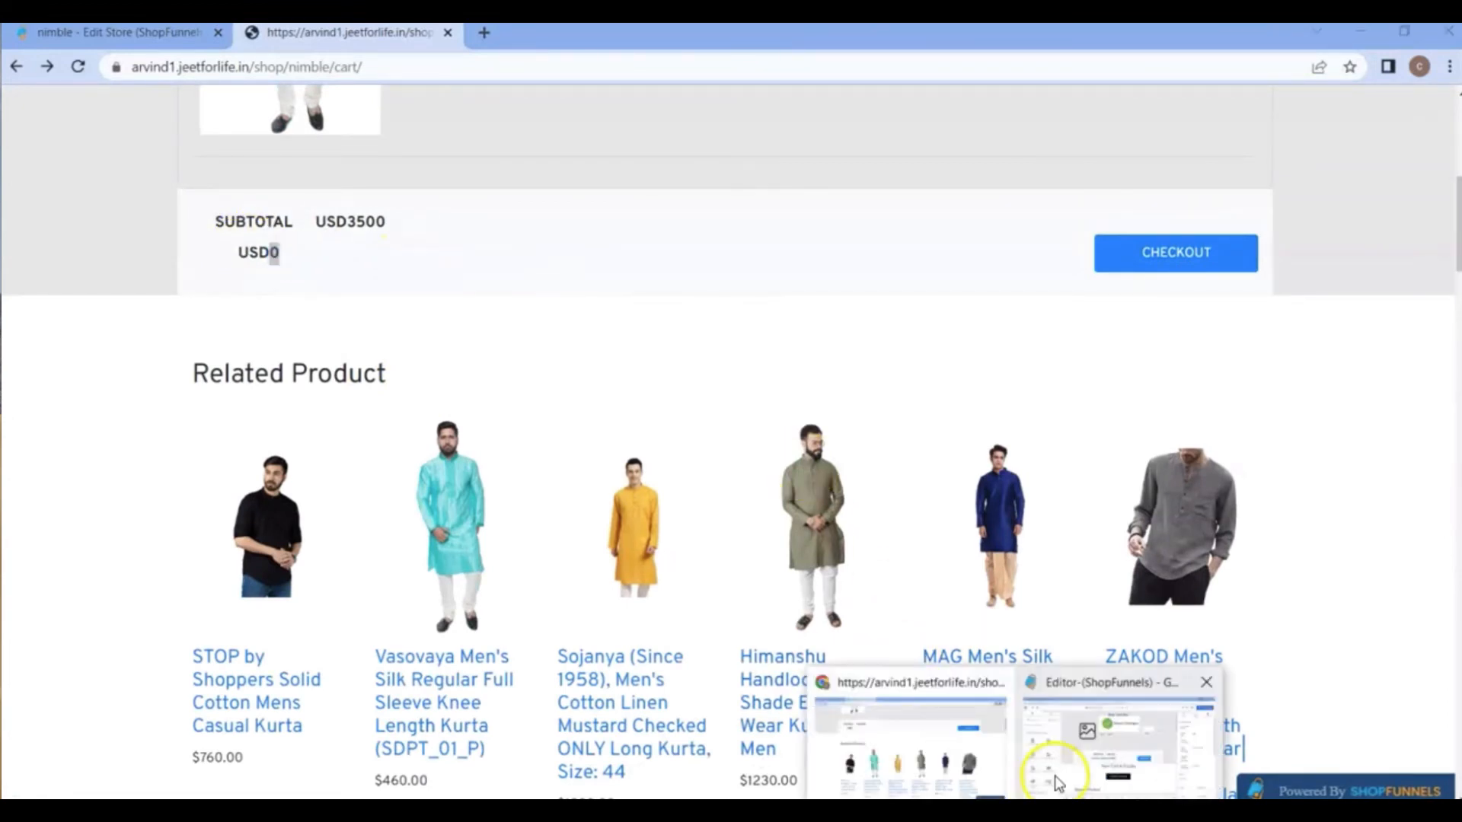
click(1127, 732)
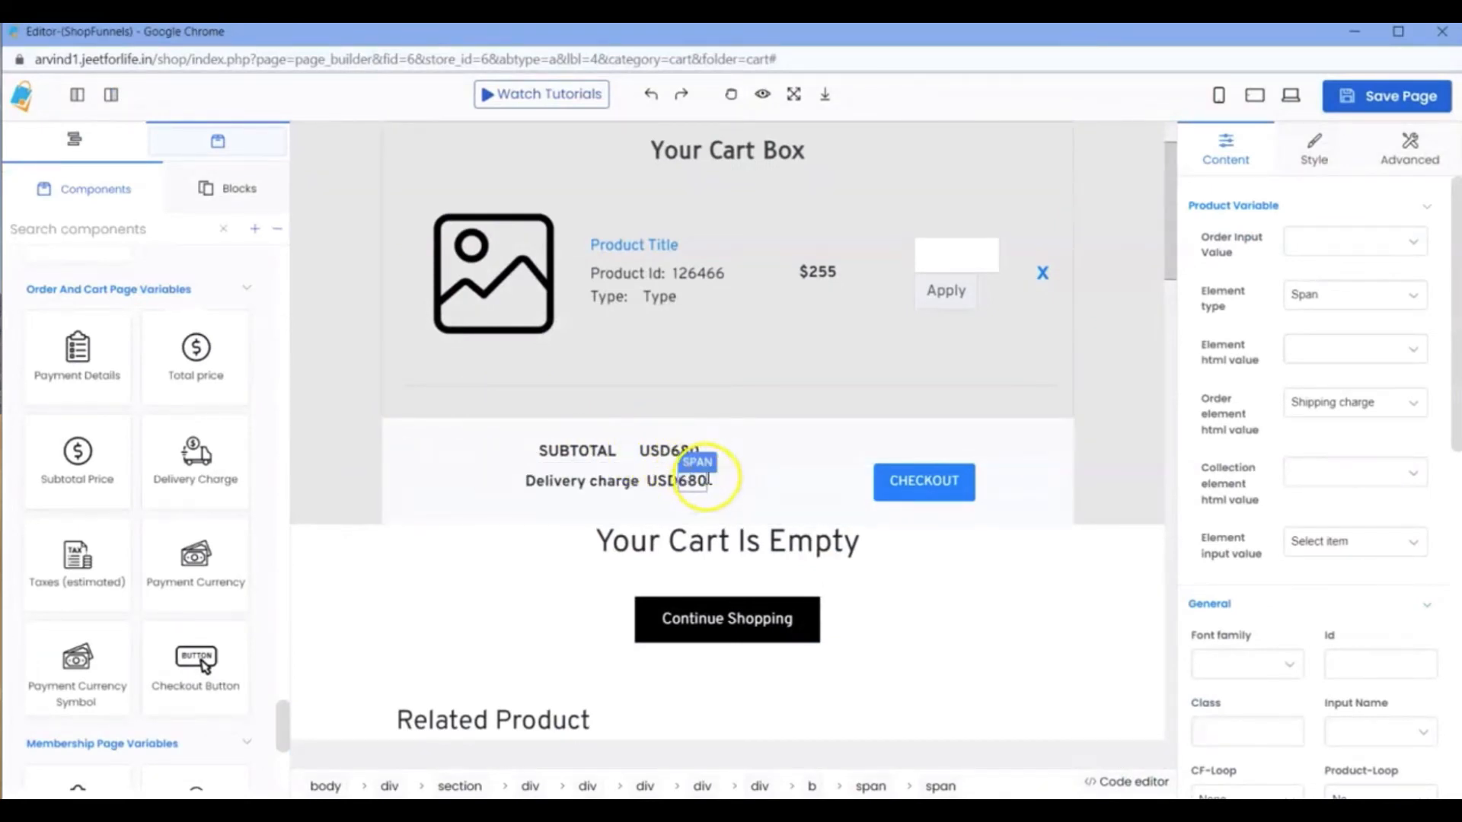
Duplicate the SUBTOTAL row and set the order element html value of the copy's amount to Total price.
click(743, 455)
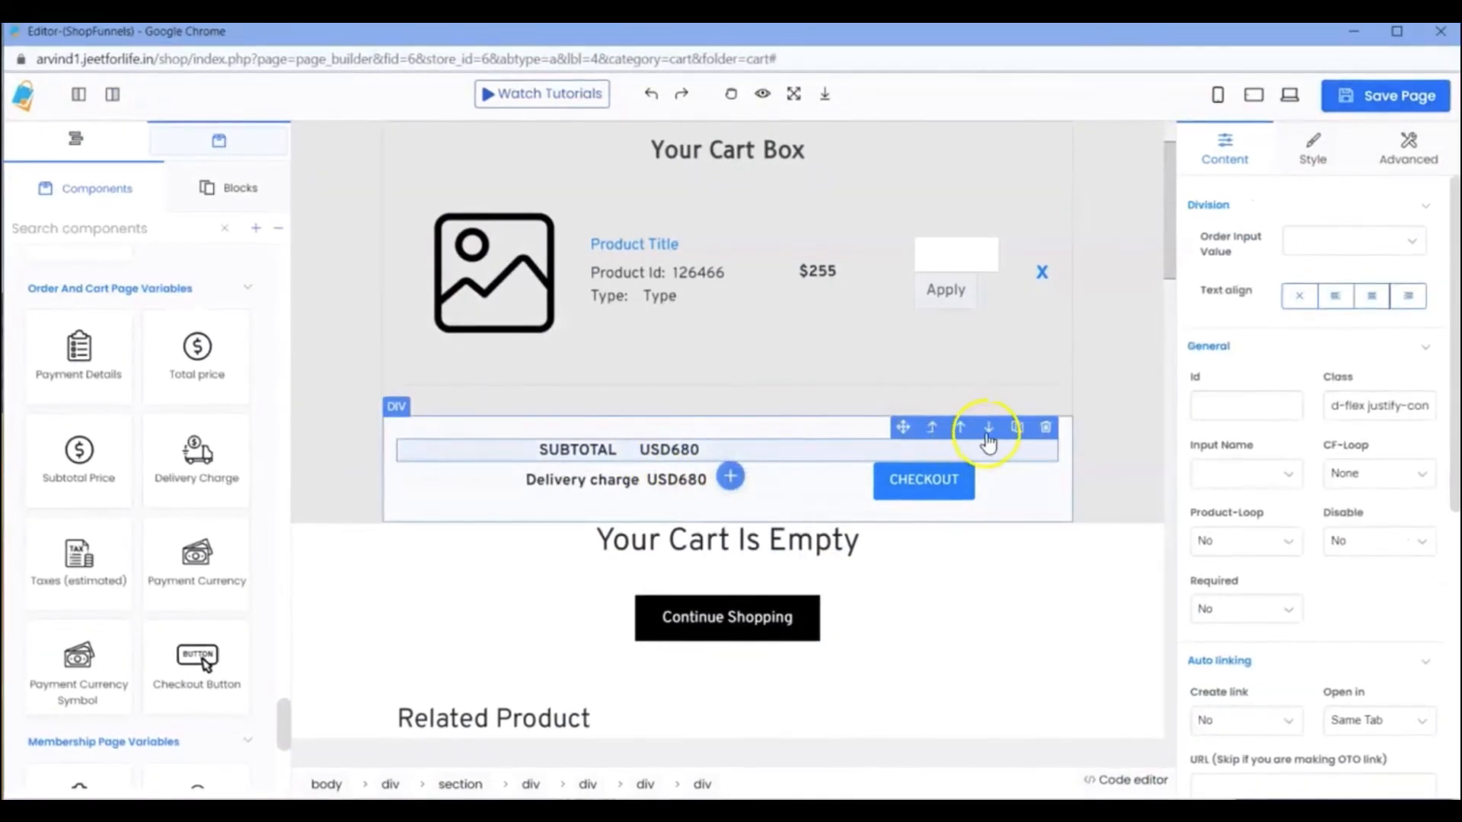
click(1017, 428)
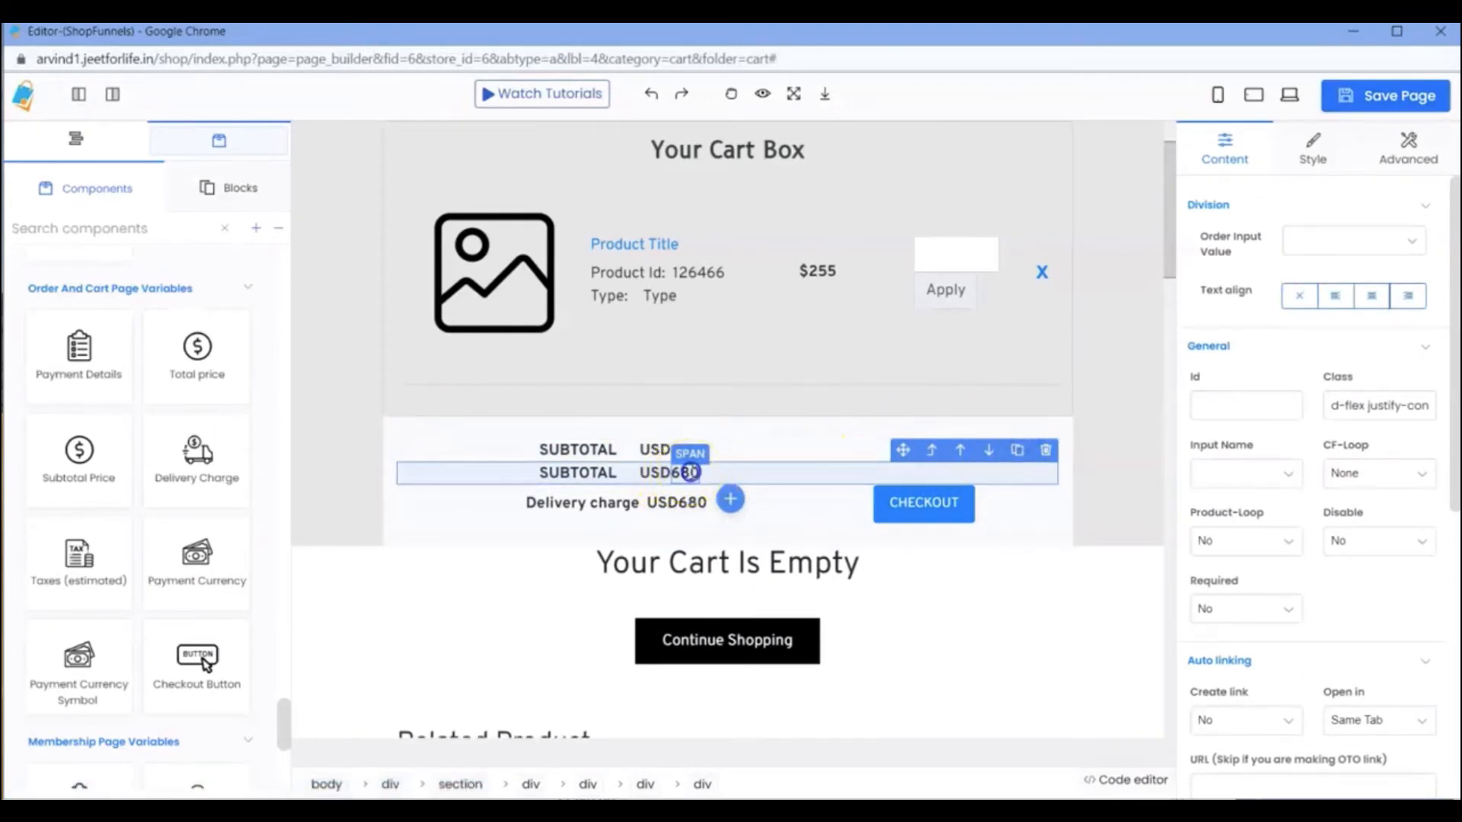
click(690, 473)
click(1338, 402)
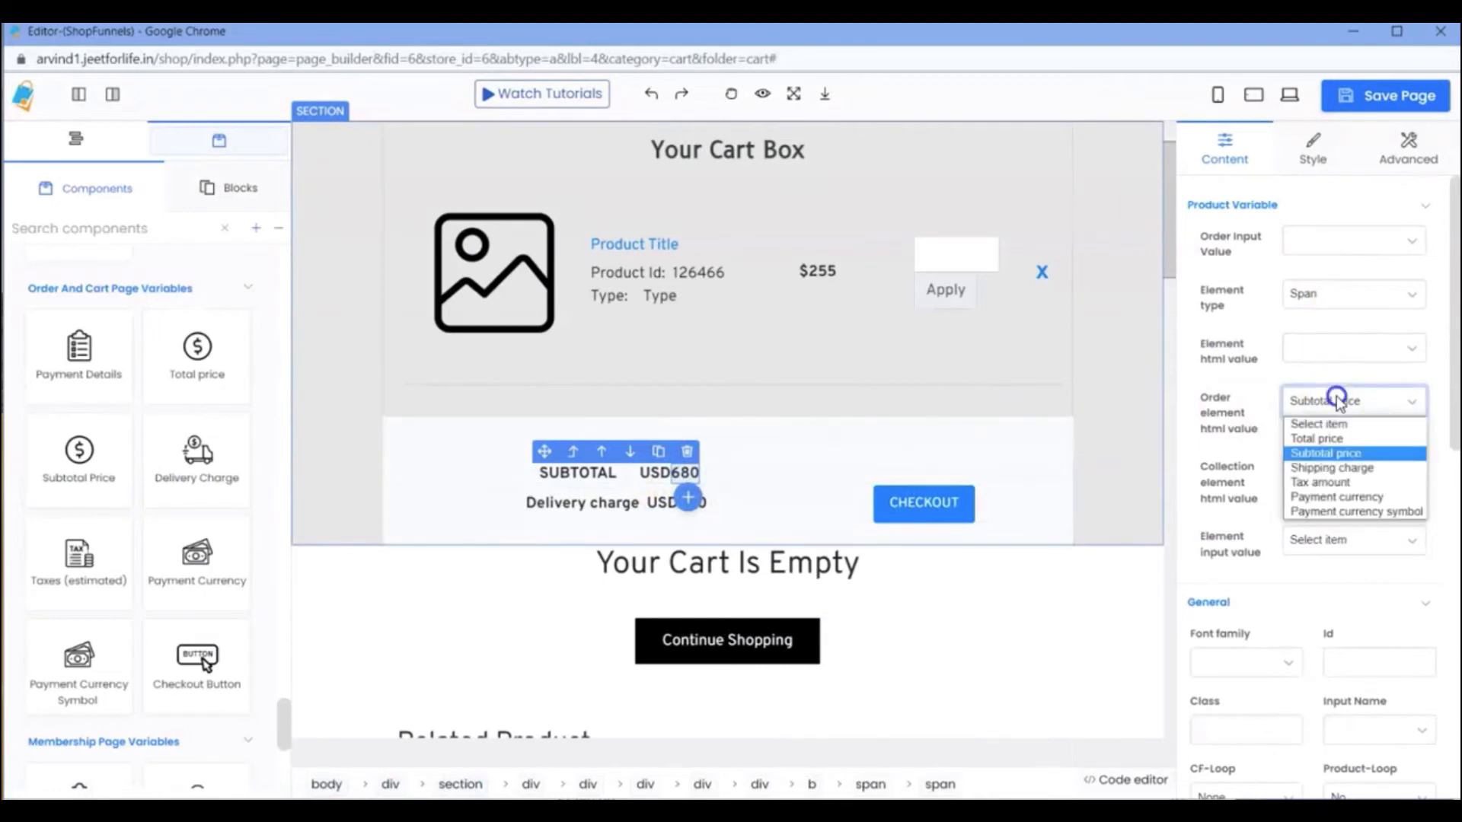
click(1326, 438)
Save the cart page, check the duplicated subtotal rows on the reloaded live cart, and return to the editor.
click(1390, 101)
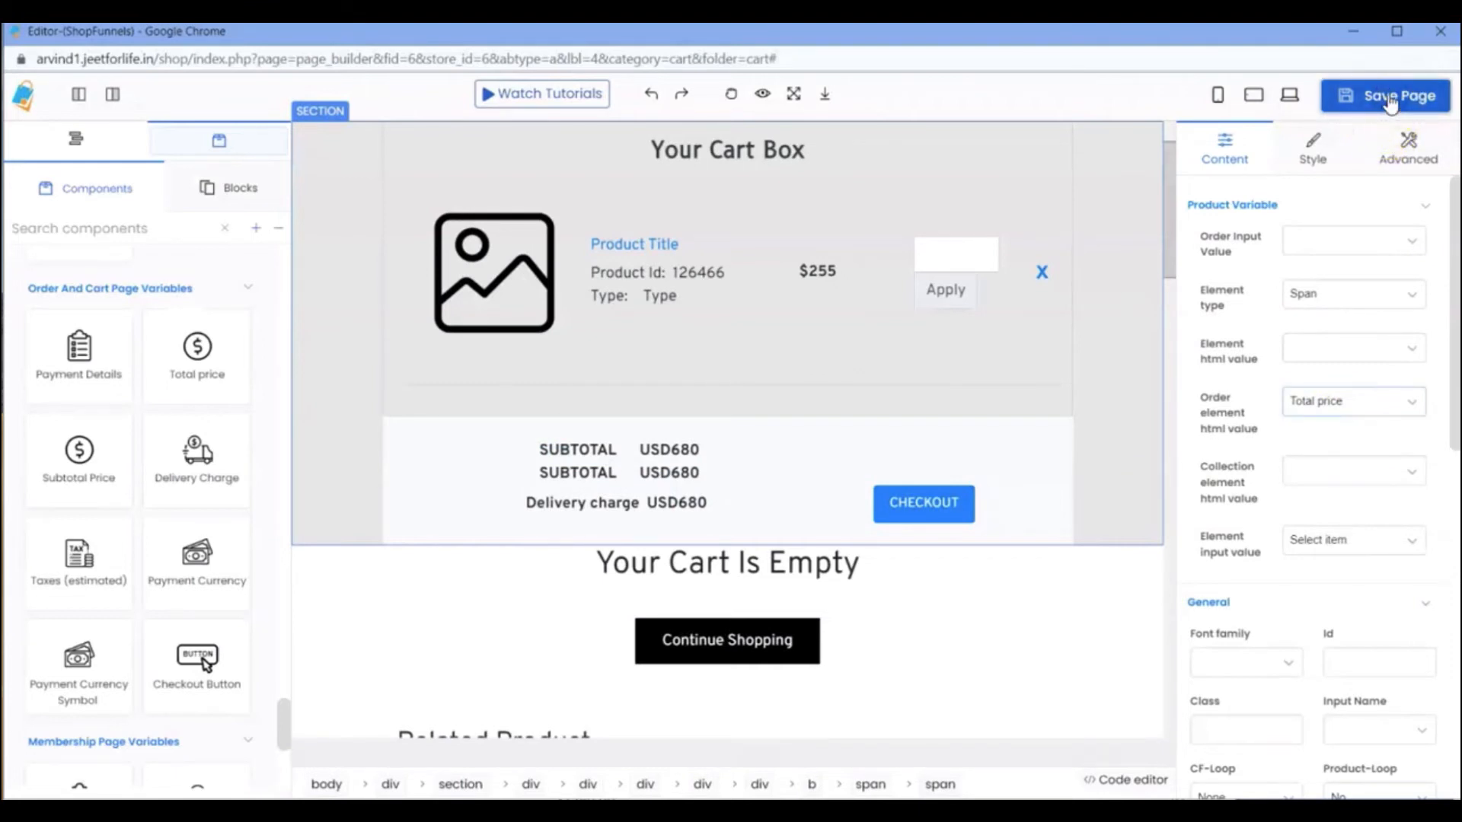
click(1391, 101)
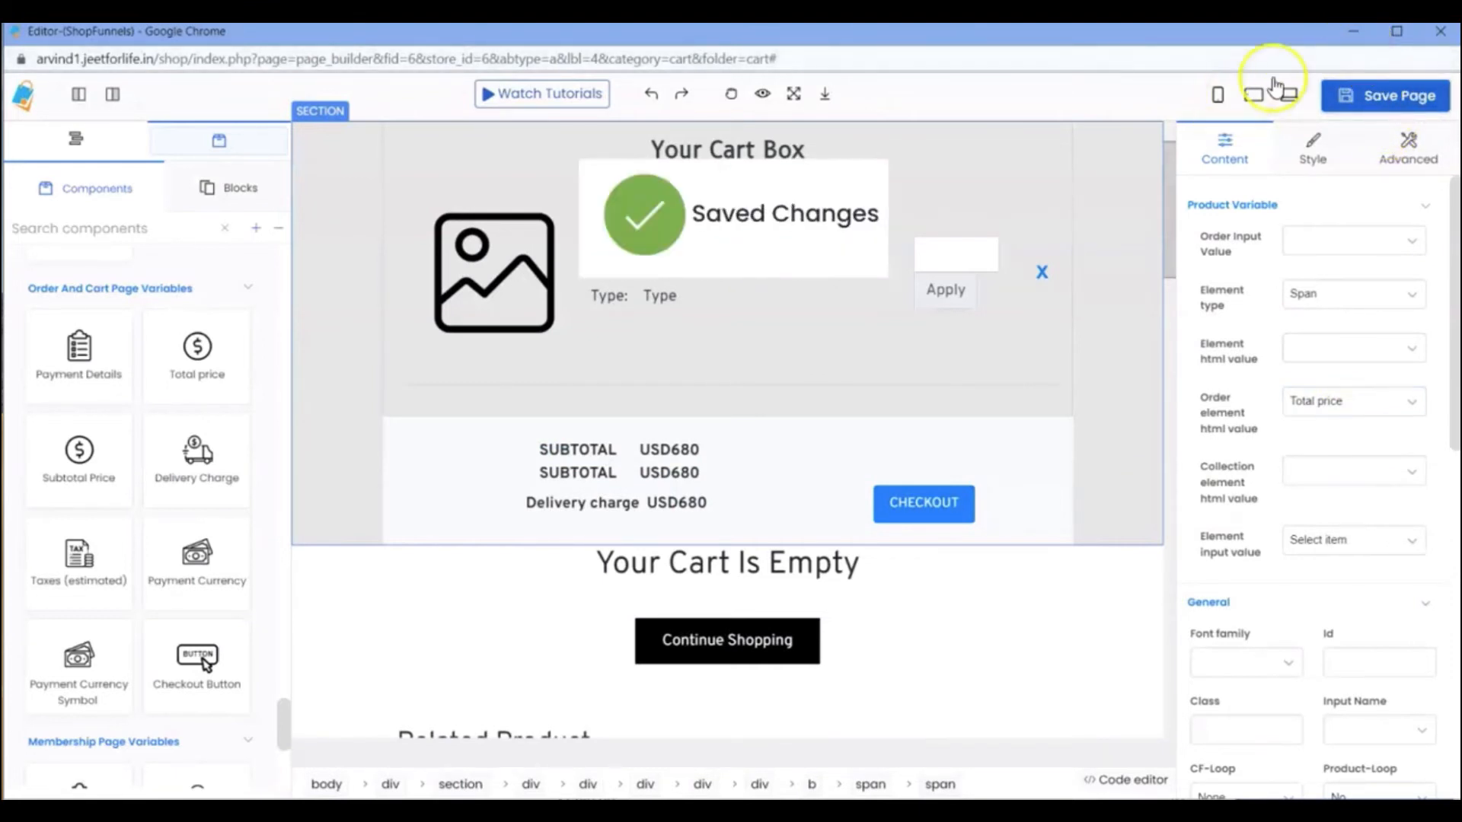
click(1353, 31)
click(80, 66)
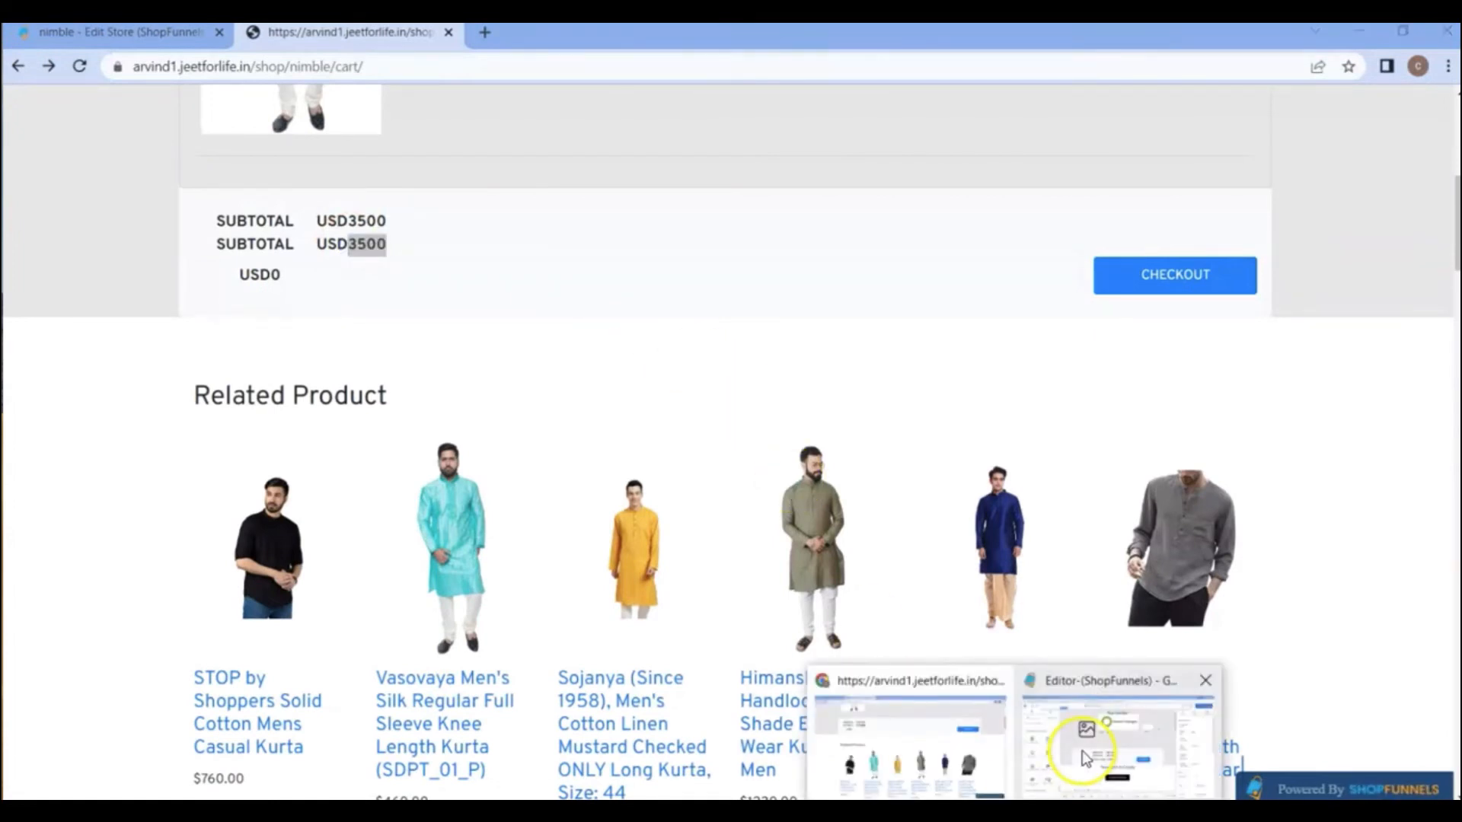
click(1074, 757)
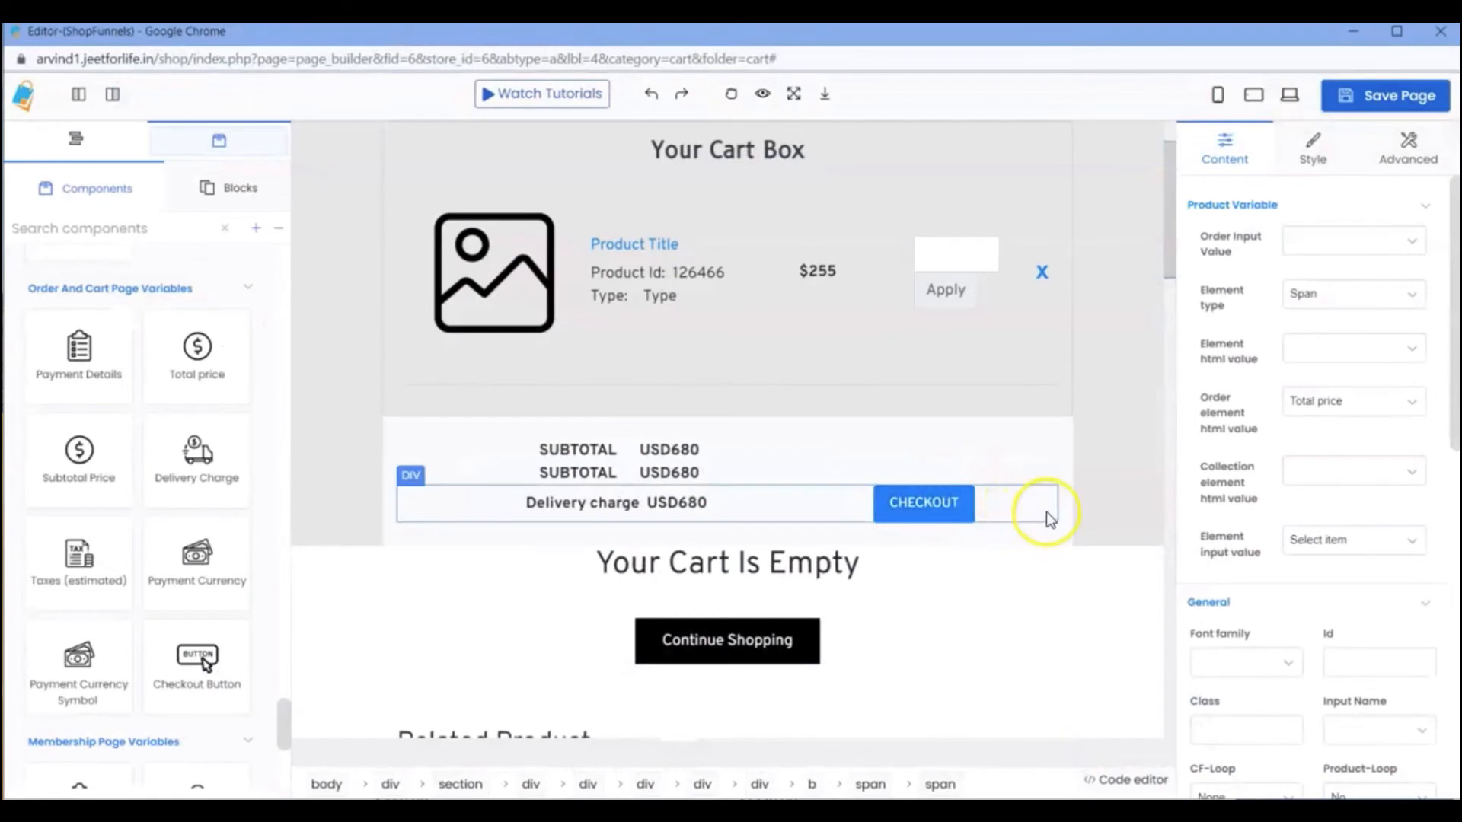
Delete both SUBTOTAL rows and the Delivery charge row with its CHECKOUT button from the cart box.
click(1021, 445)
click(1036, 427)
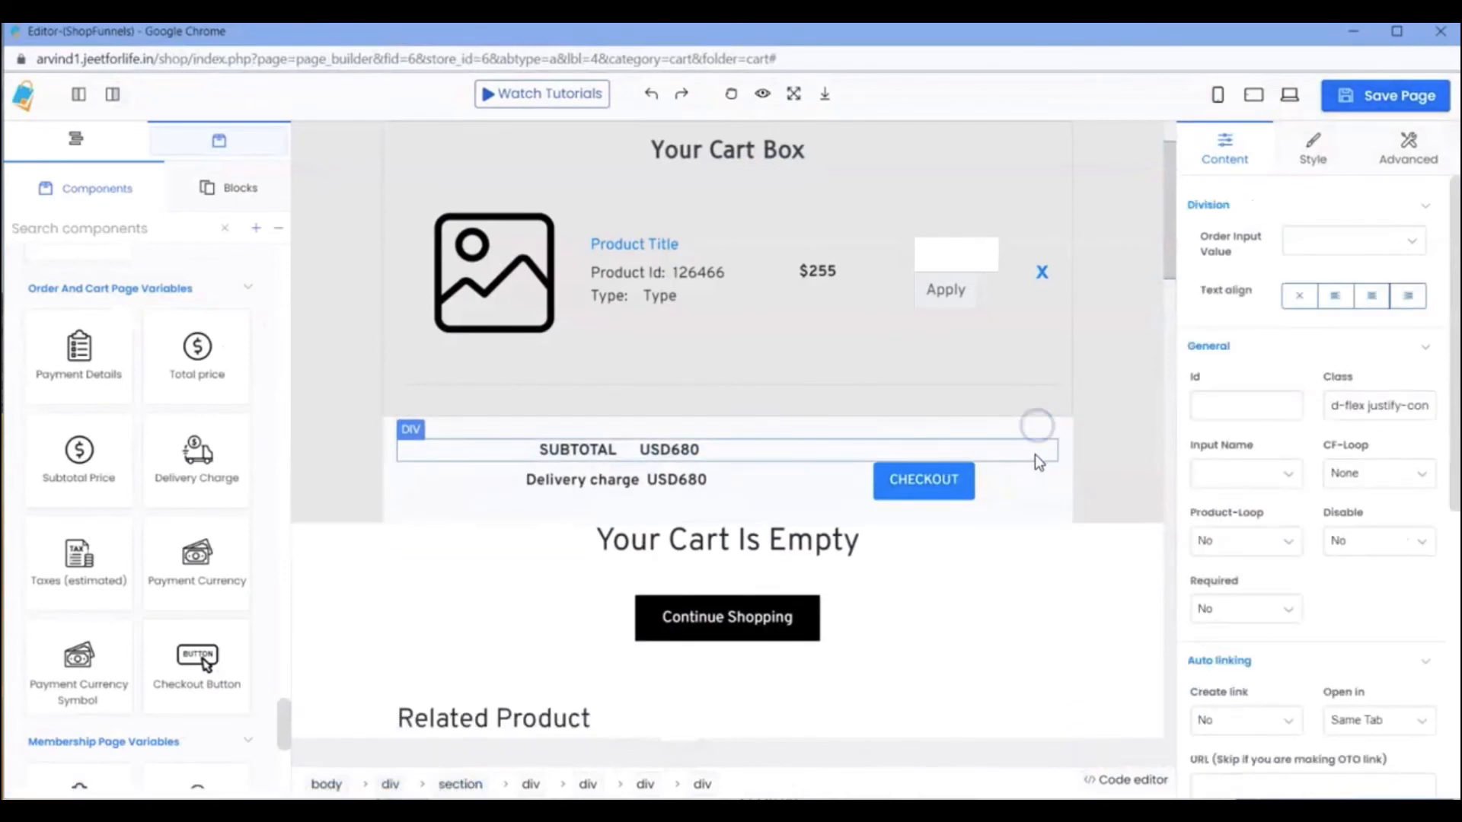
click(1037, 455)
click(1038, 427)
click(1030, 454)
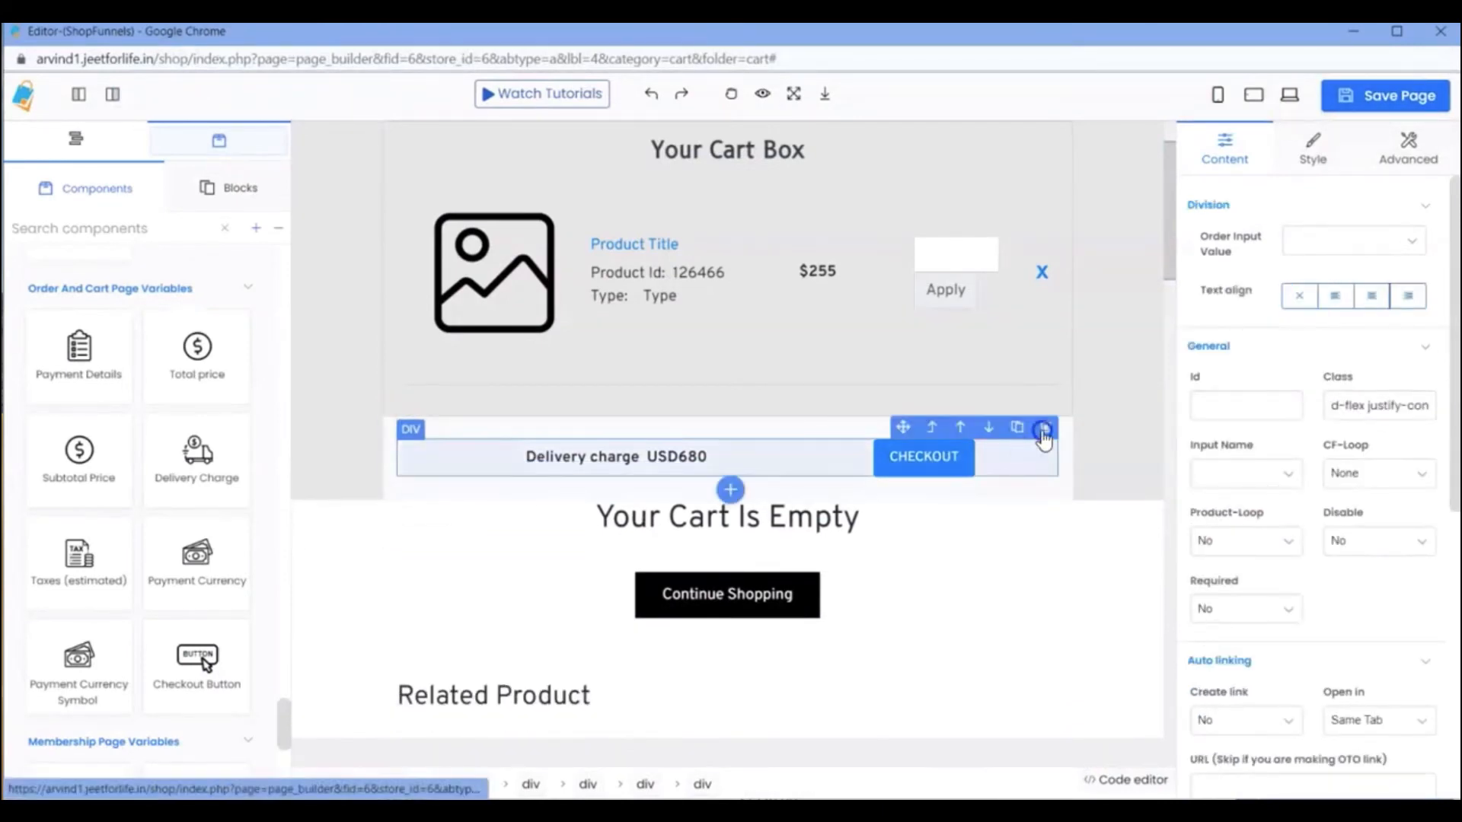
click(1038, 428)
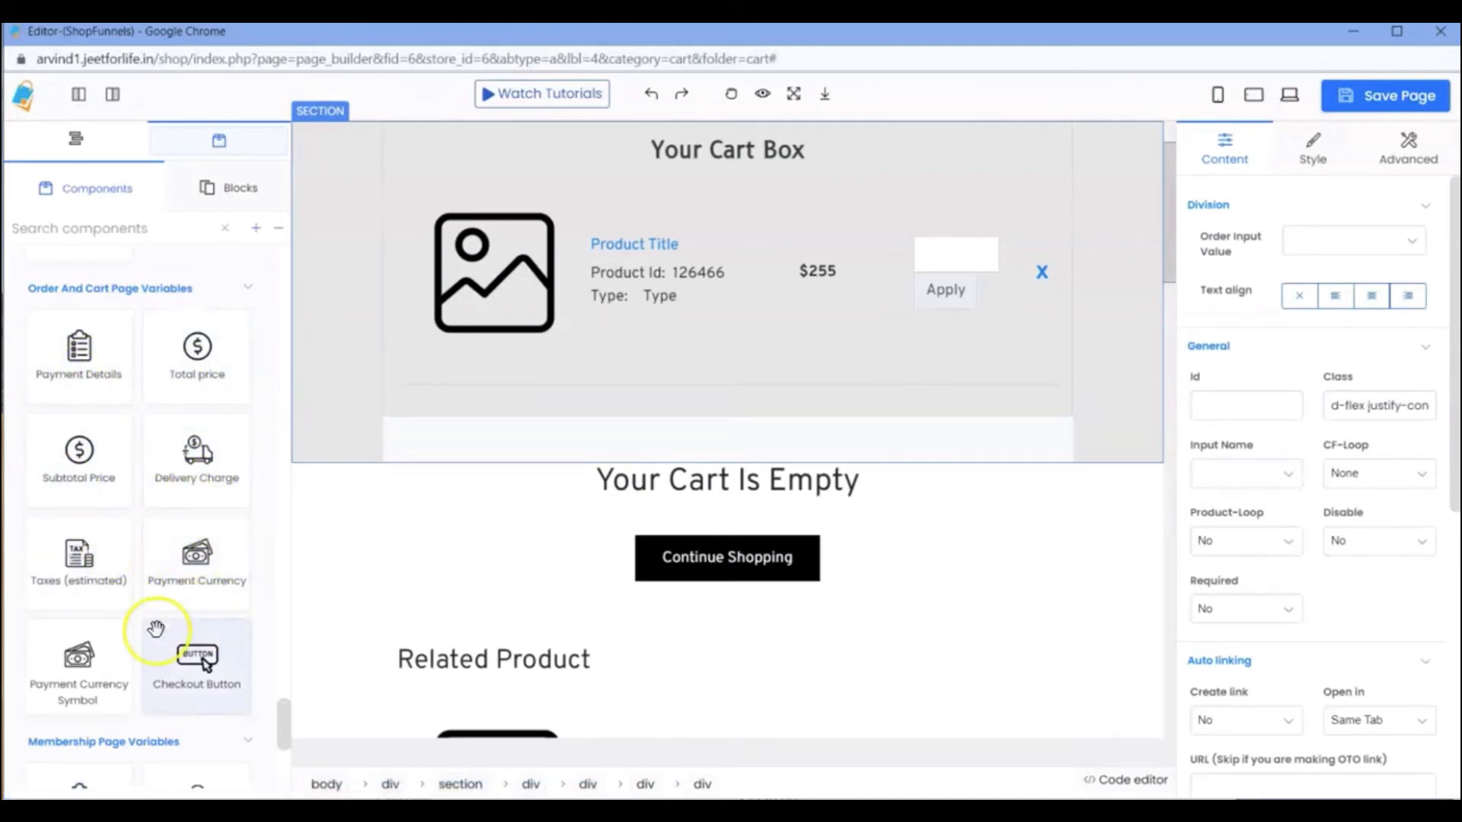
Add the Payment Details component from Order And Cart Page Variables to the emptied container below the product row.
drag(190, 623, 676, 436)
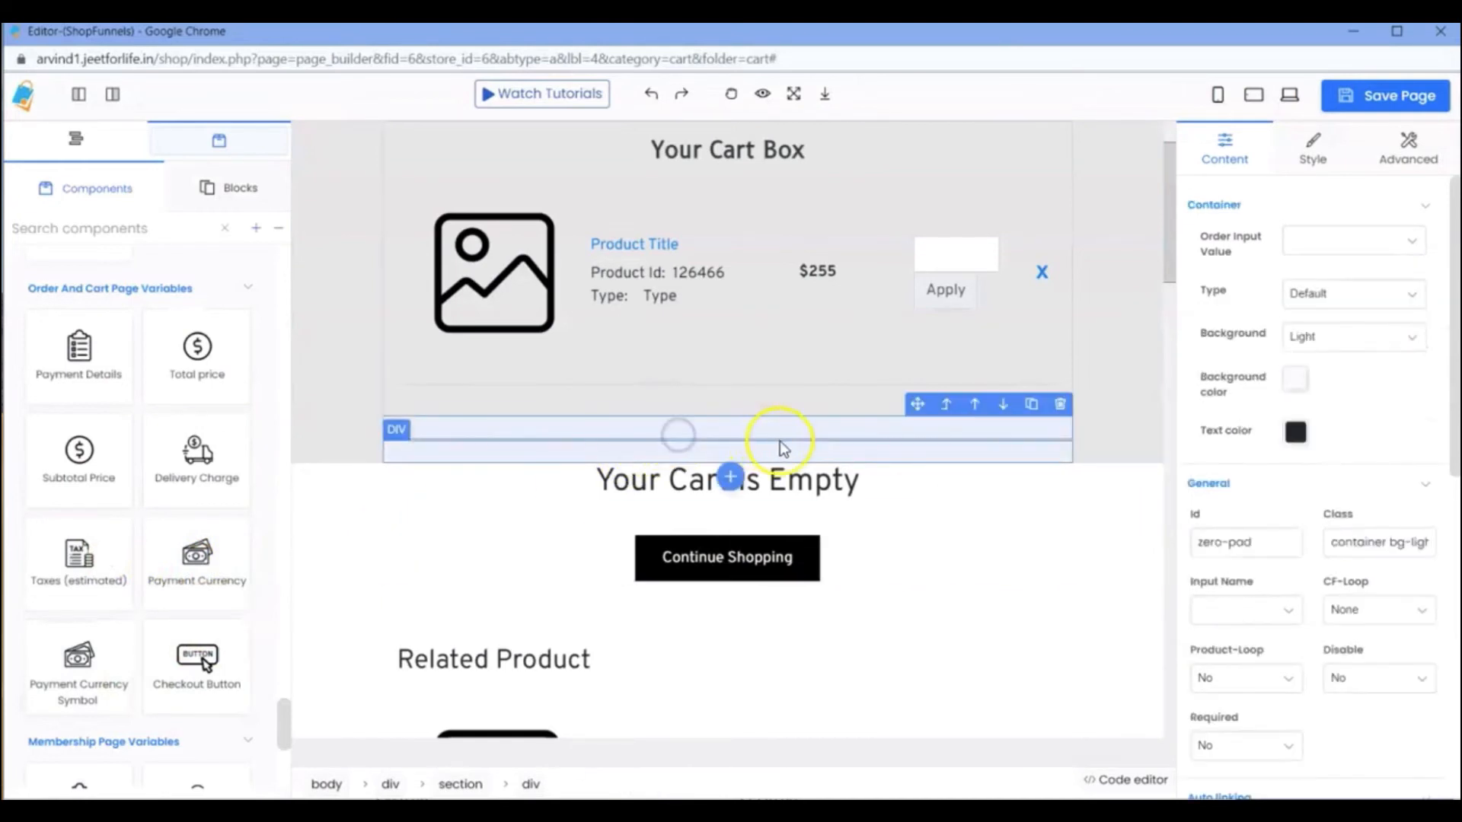
click(729, 480)
scroll(747, 495, up, 15)
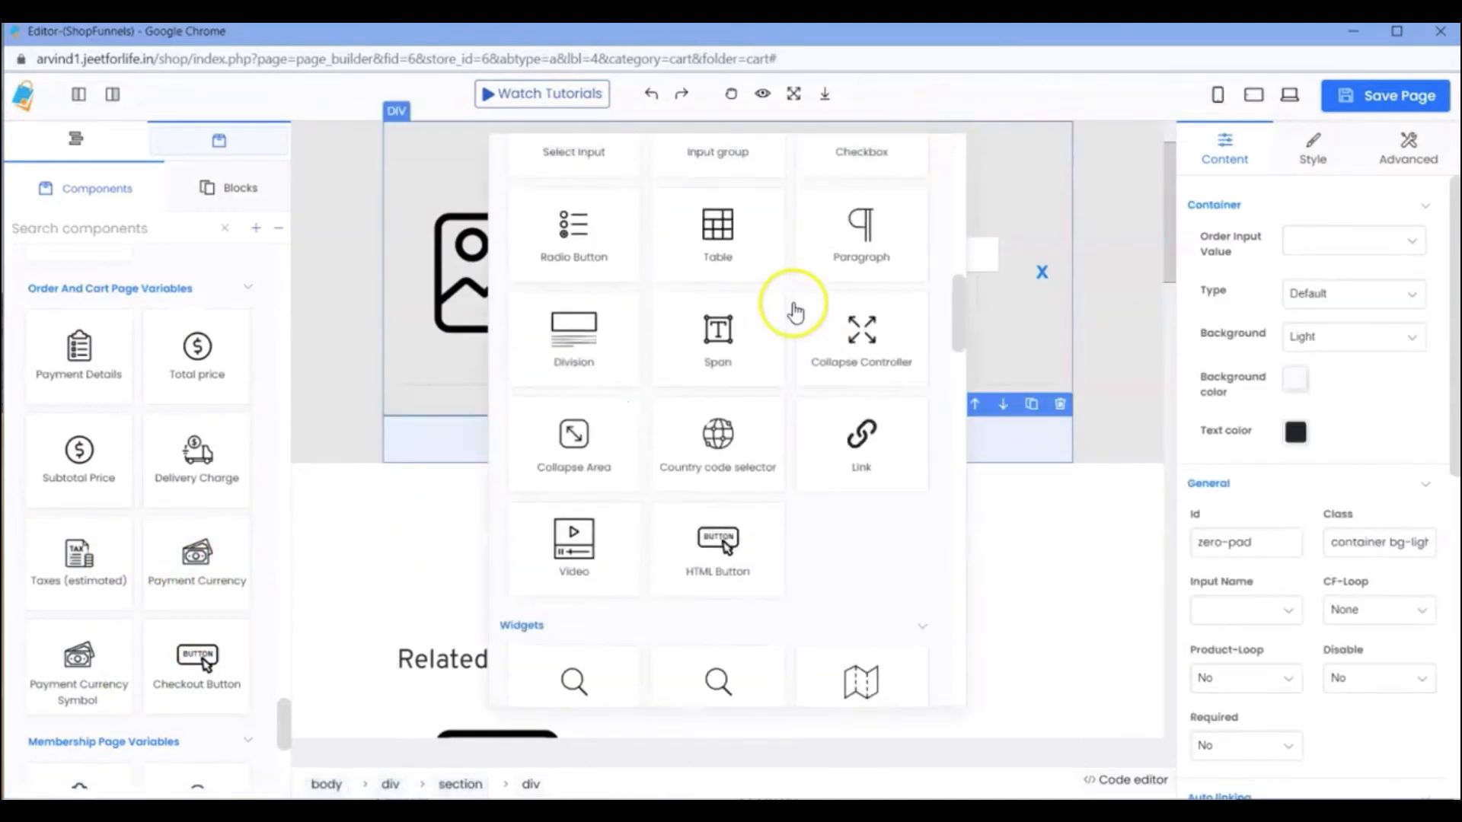
scroll(653, 391, down, 20)
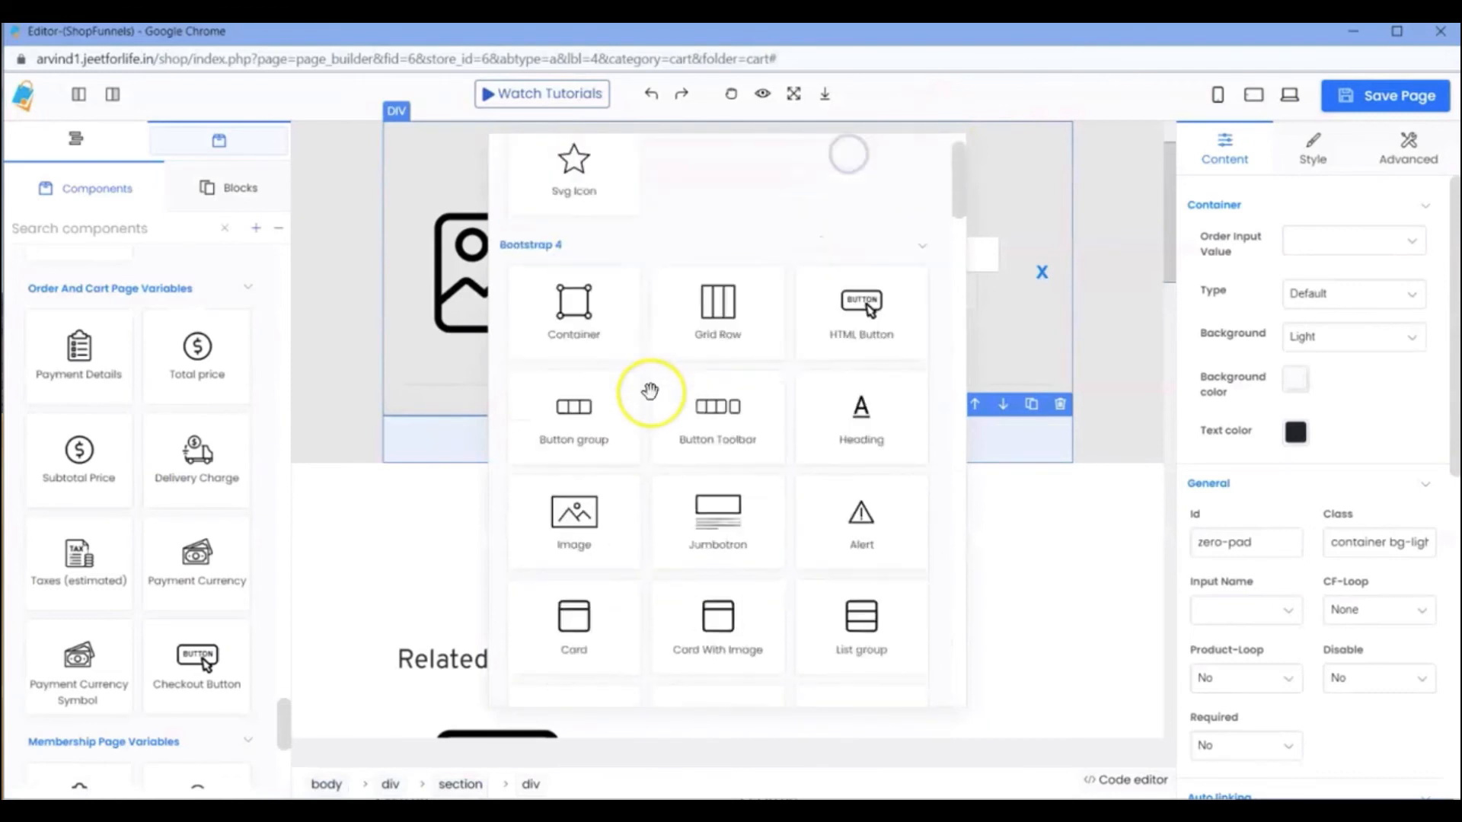
scroll(657, 436, down, 2)
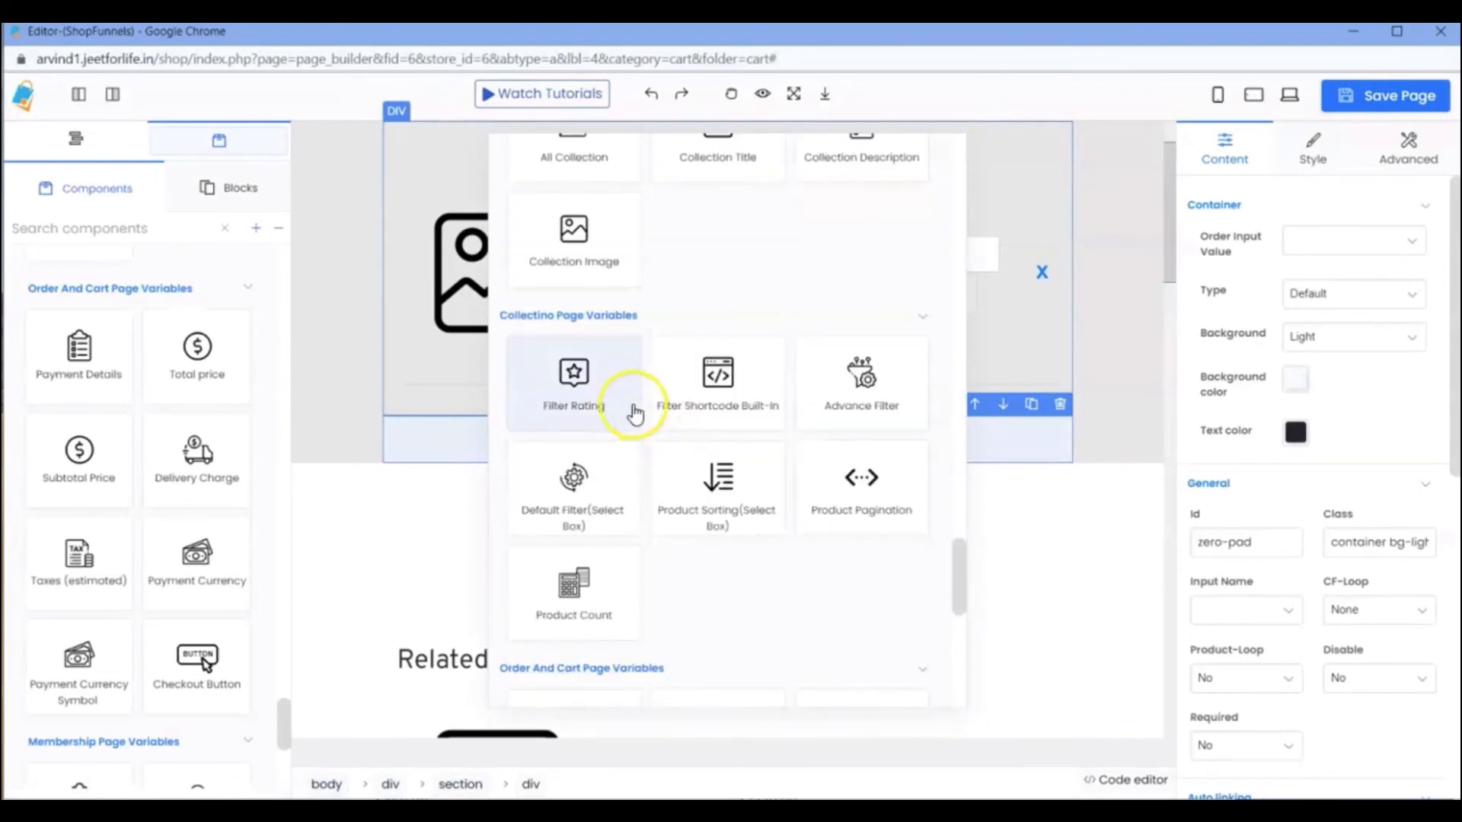
scroll(579, 362, down, 6)
scroll(580, 396, up, 3)
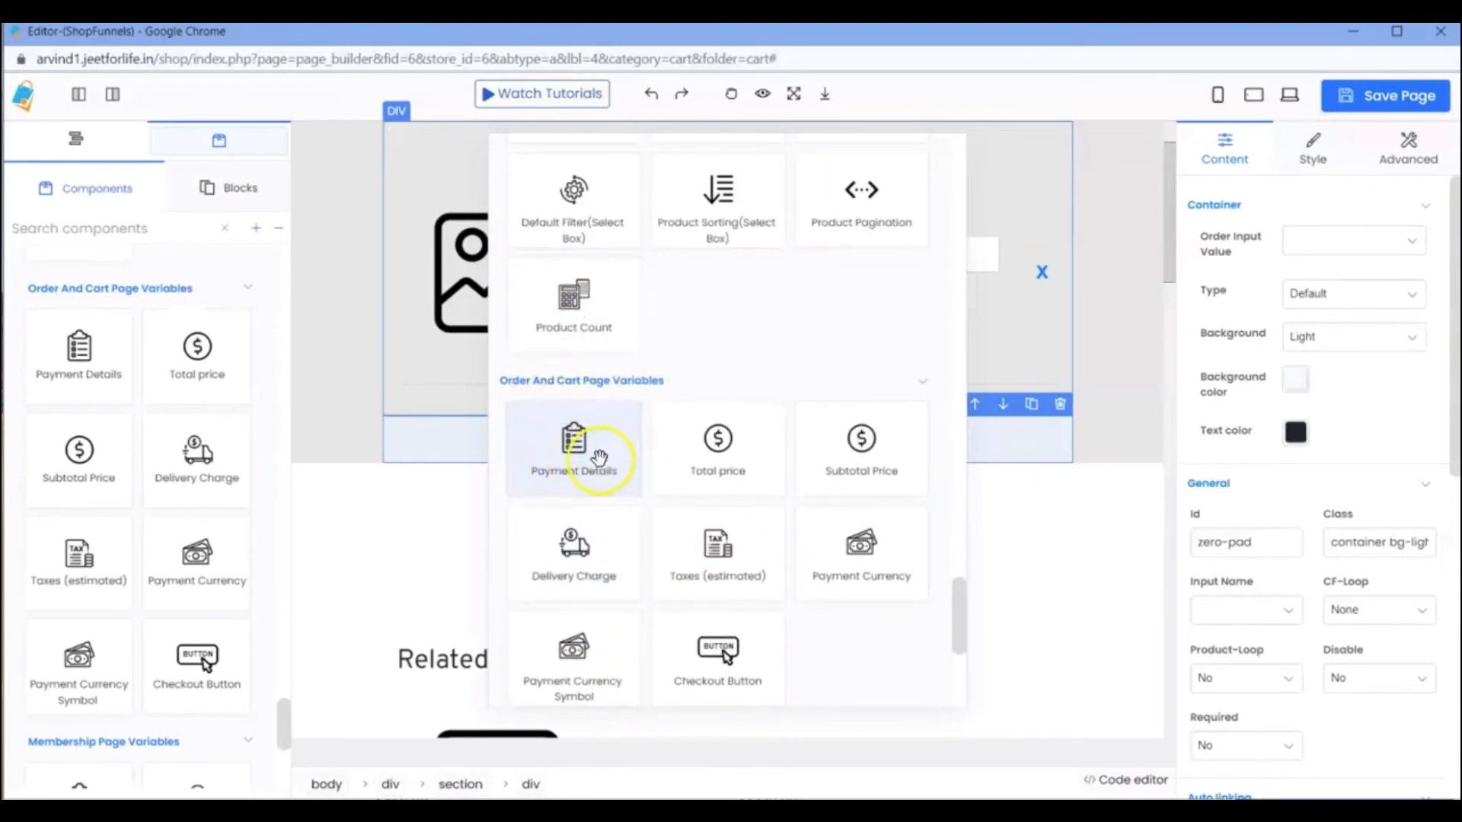
click(577, 457)
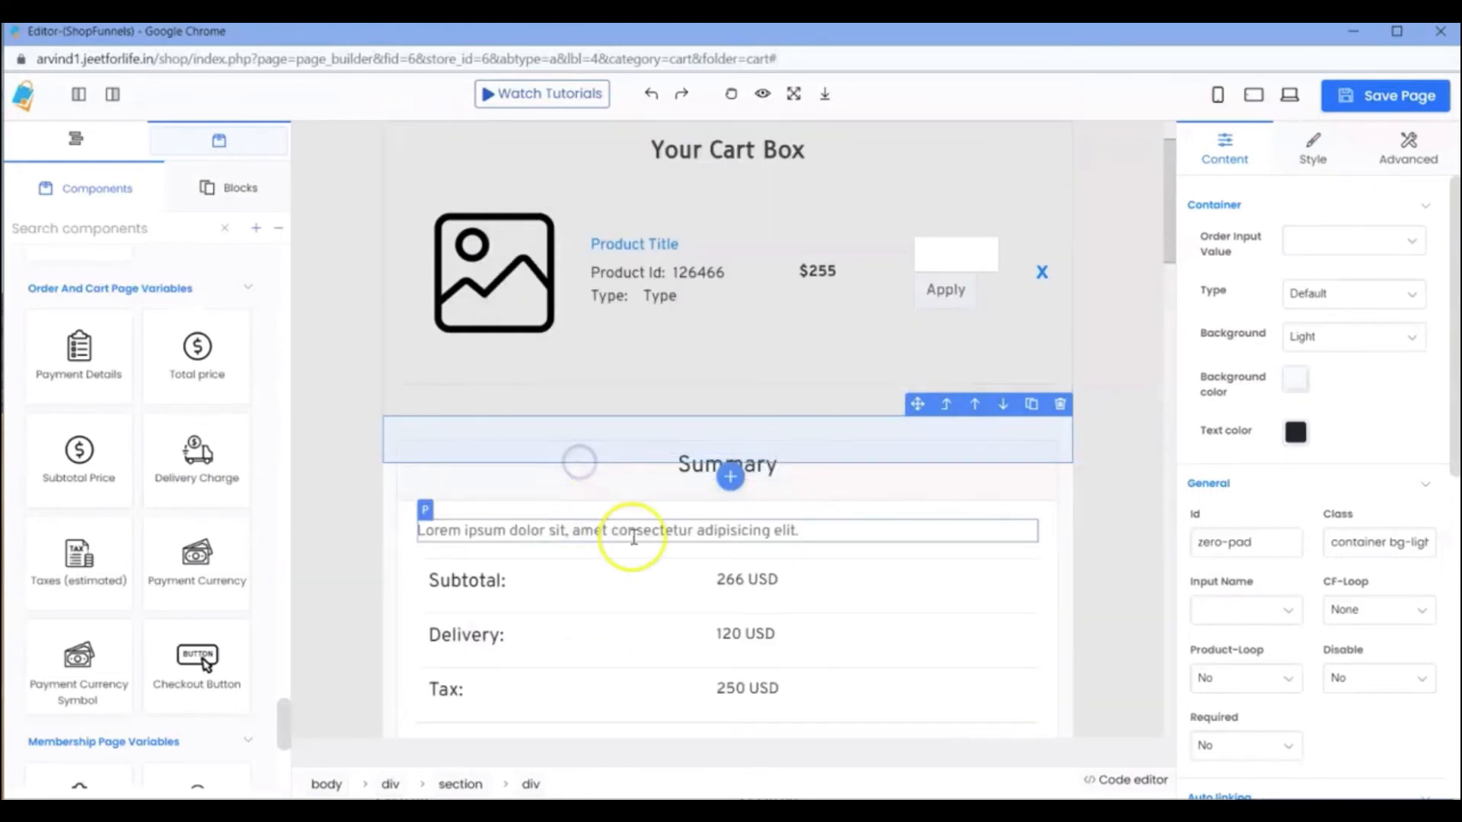
scroll(620, 495, down, 1)
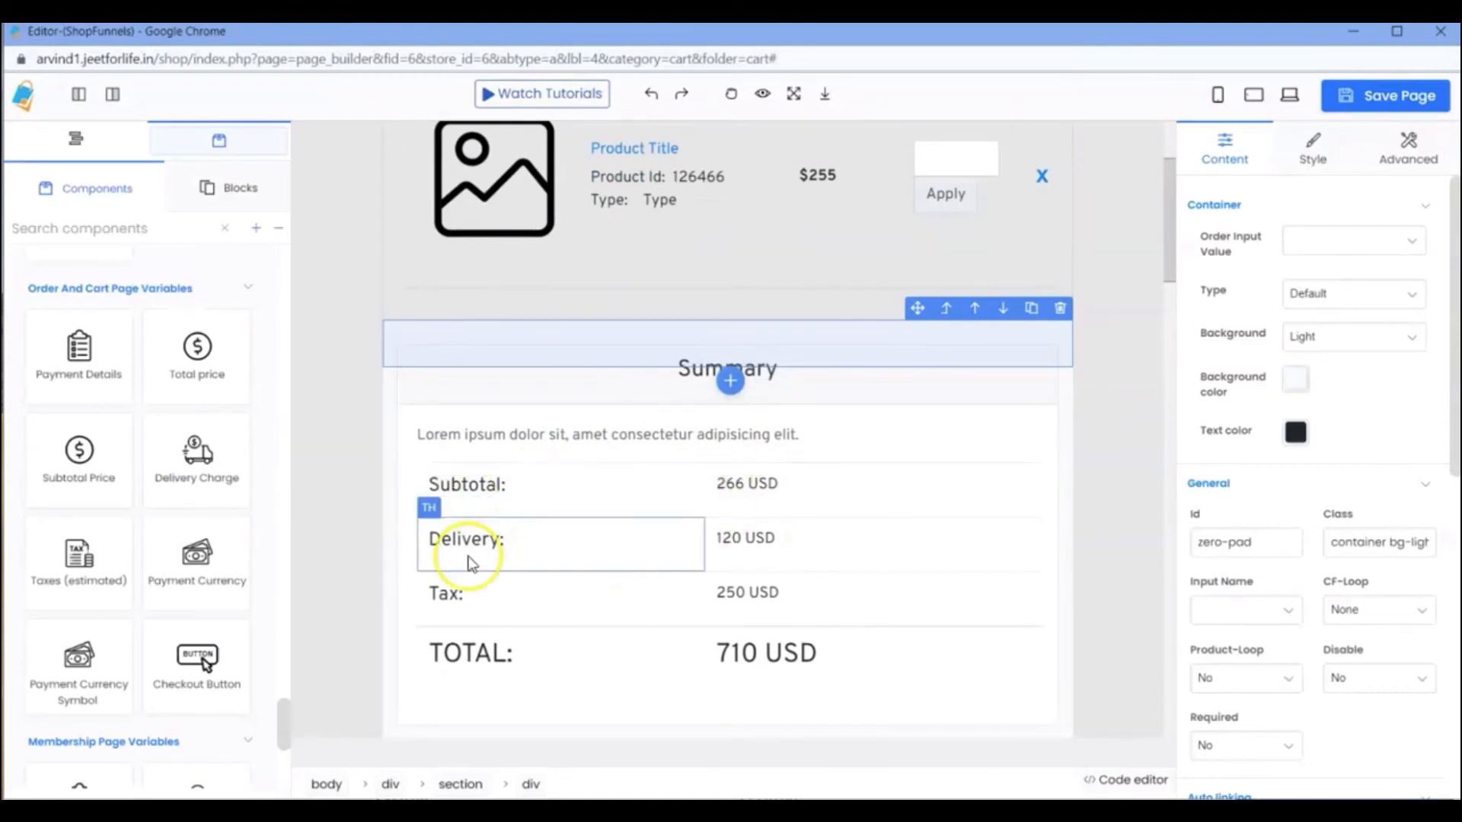
Save the cart page, check the payment summary on the reloaded live cart, and return to the editor.
click(1380, 100)
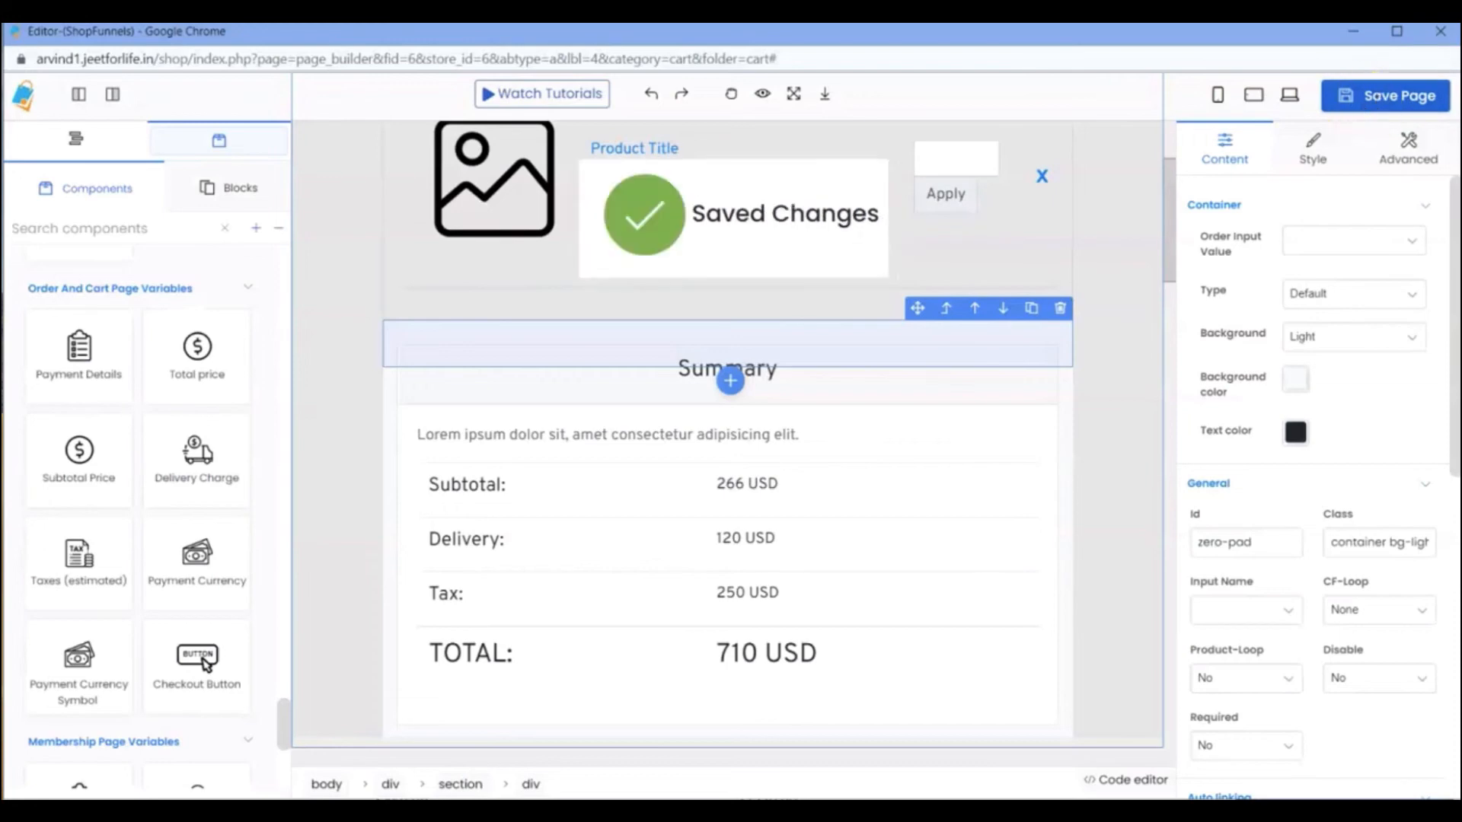
click(1358, 35)
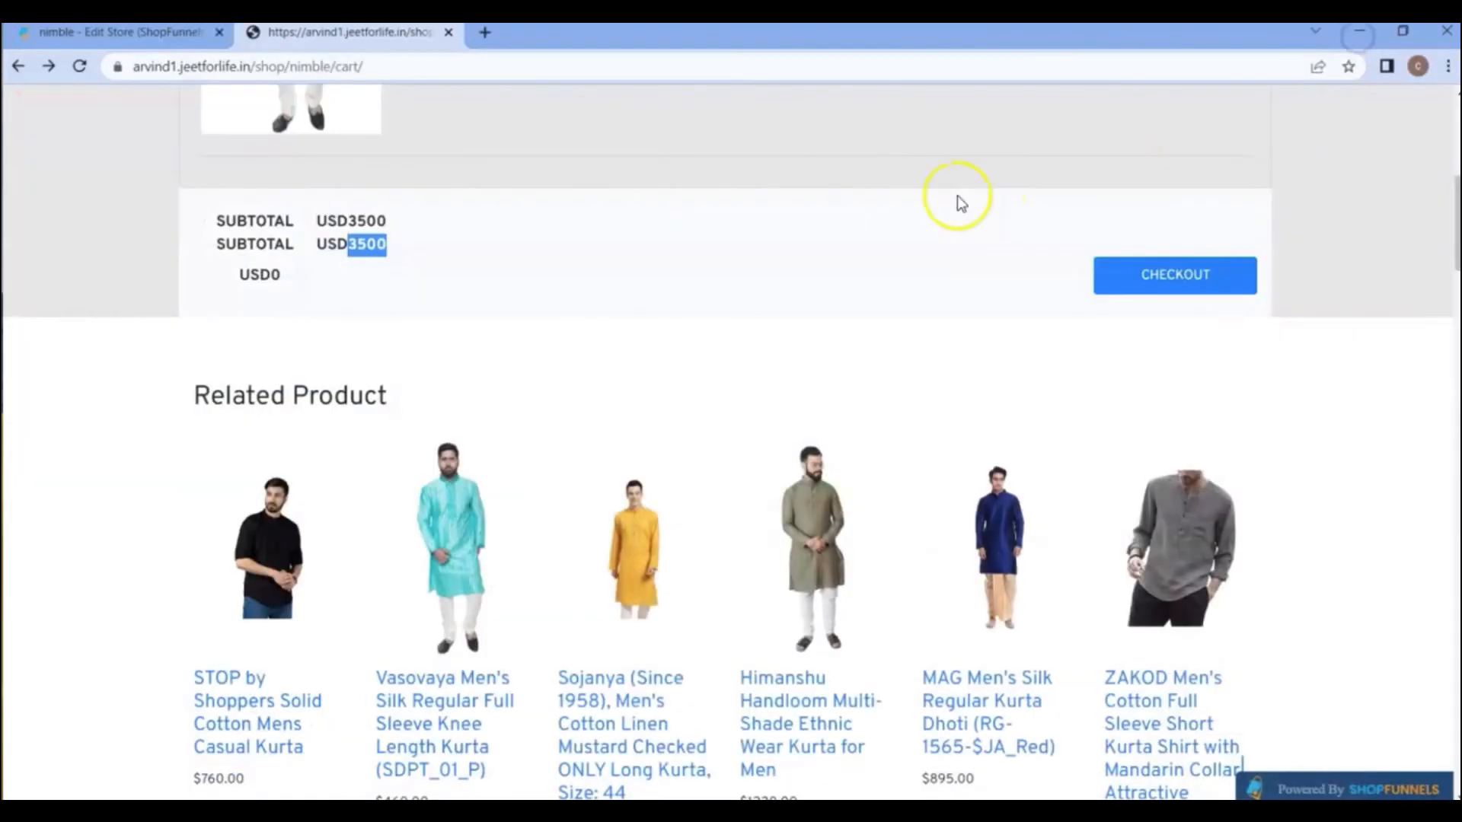
key(F5)
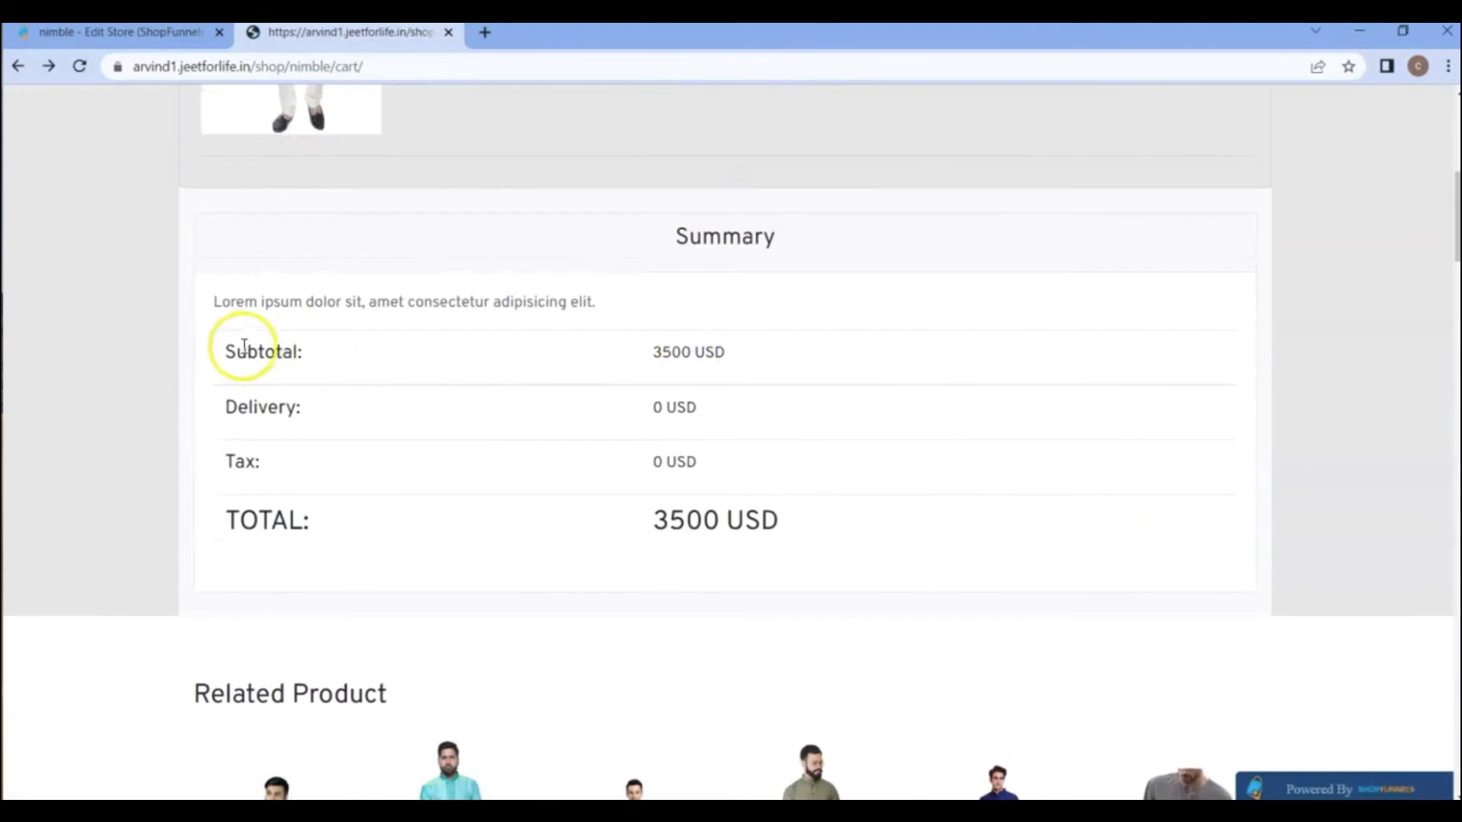
drag(258, 350, 472, 354)
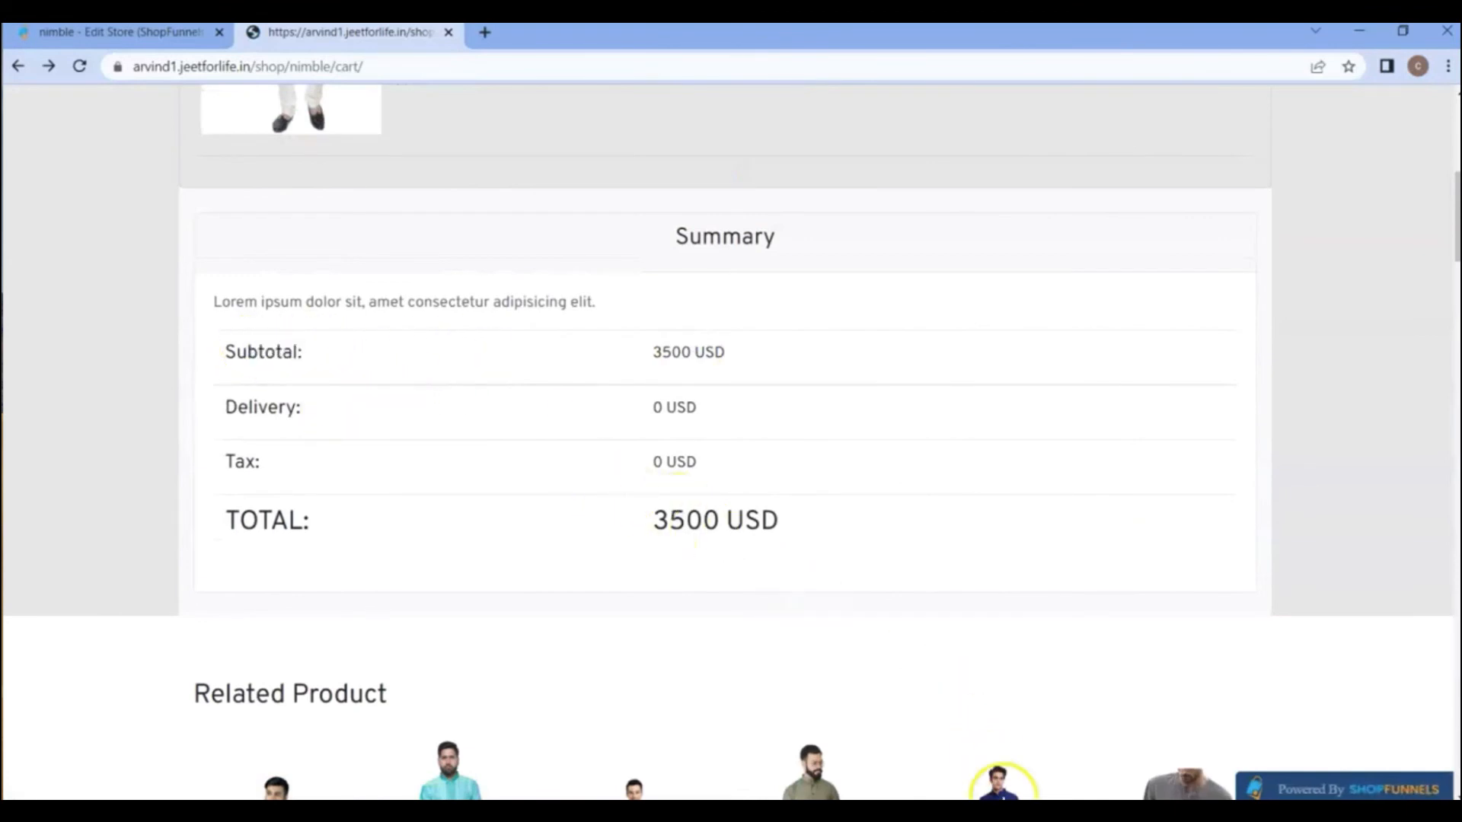
mouse_move(1016, 811)
click(1066, 720)
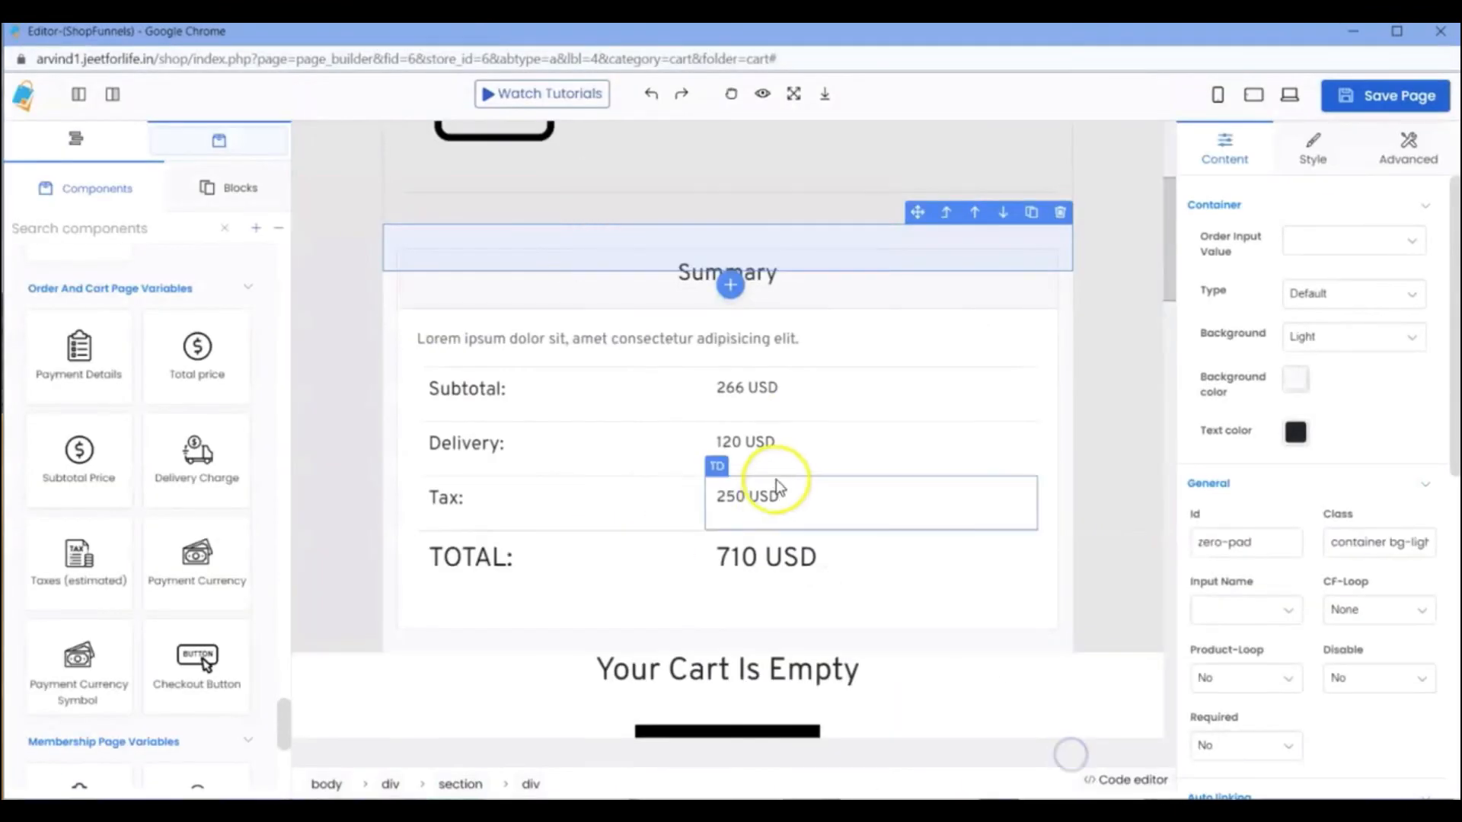
Select the whole Summary card and add a Checkout Button component below it.
click(1057, 620)
click(1060, 622)
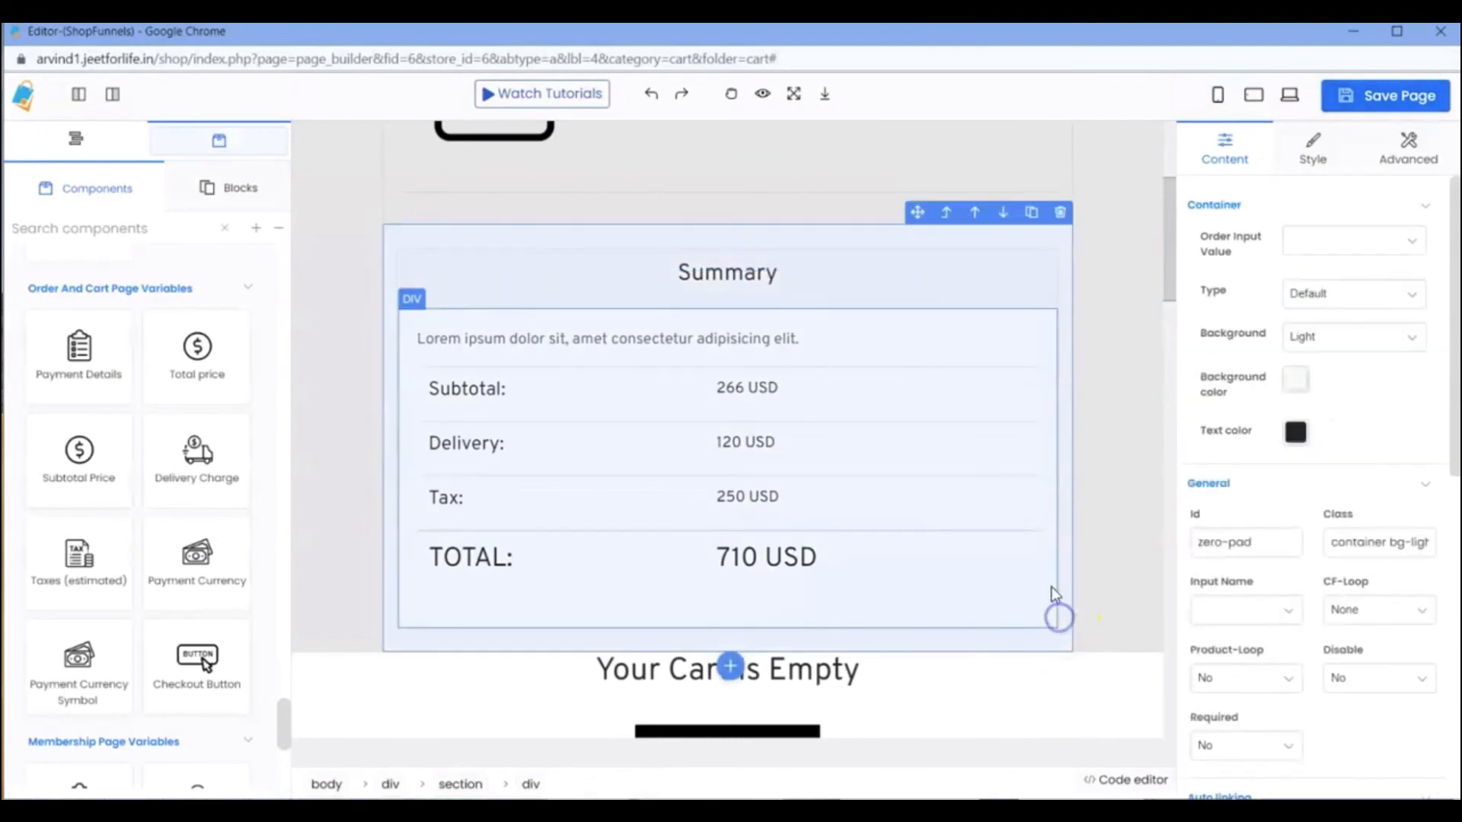
click(1052, 280)
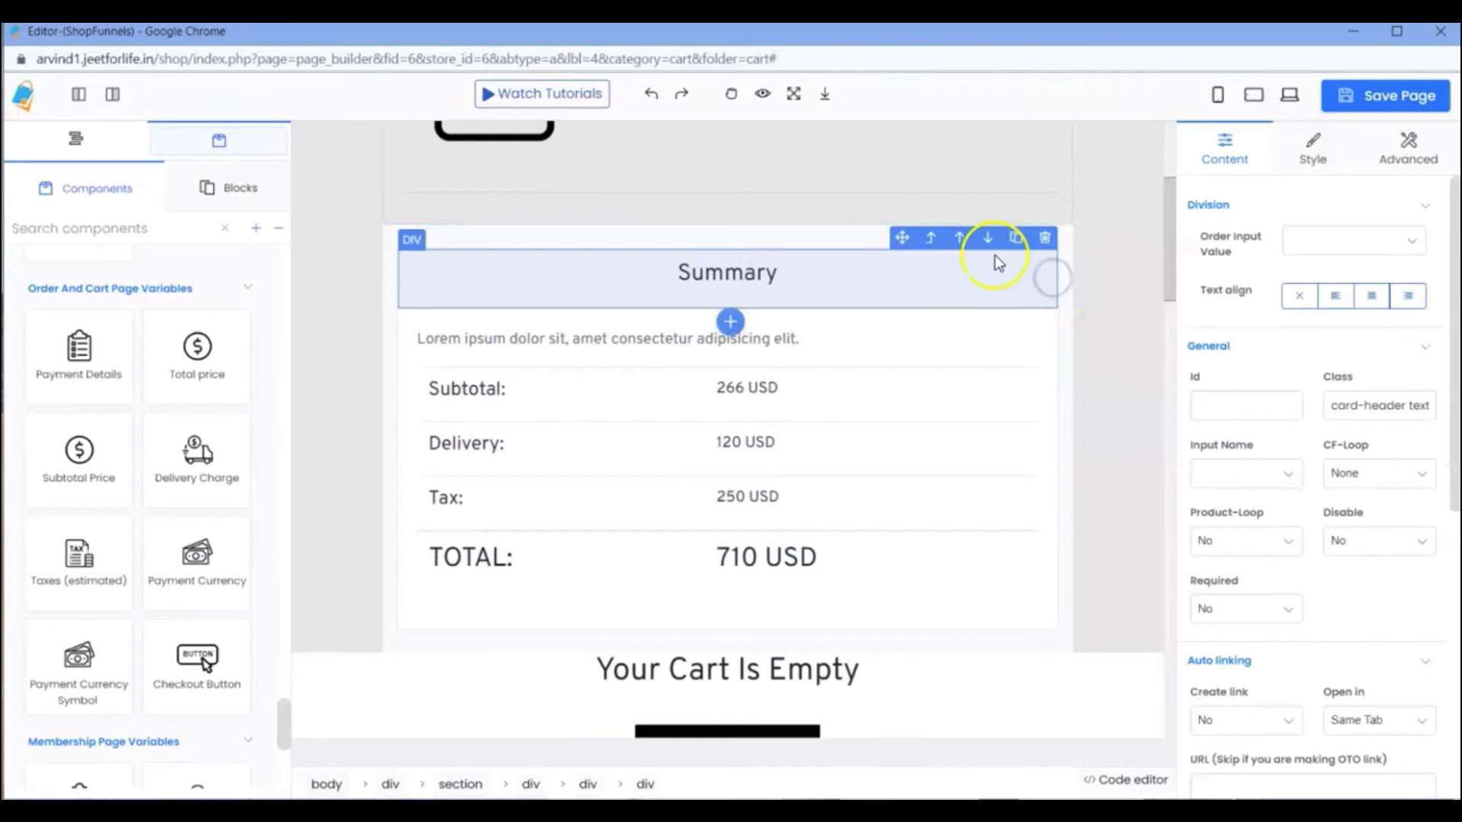
click(931, 237)
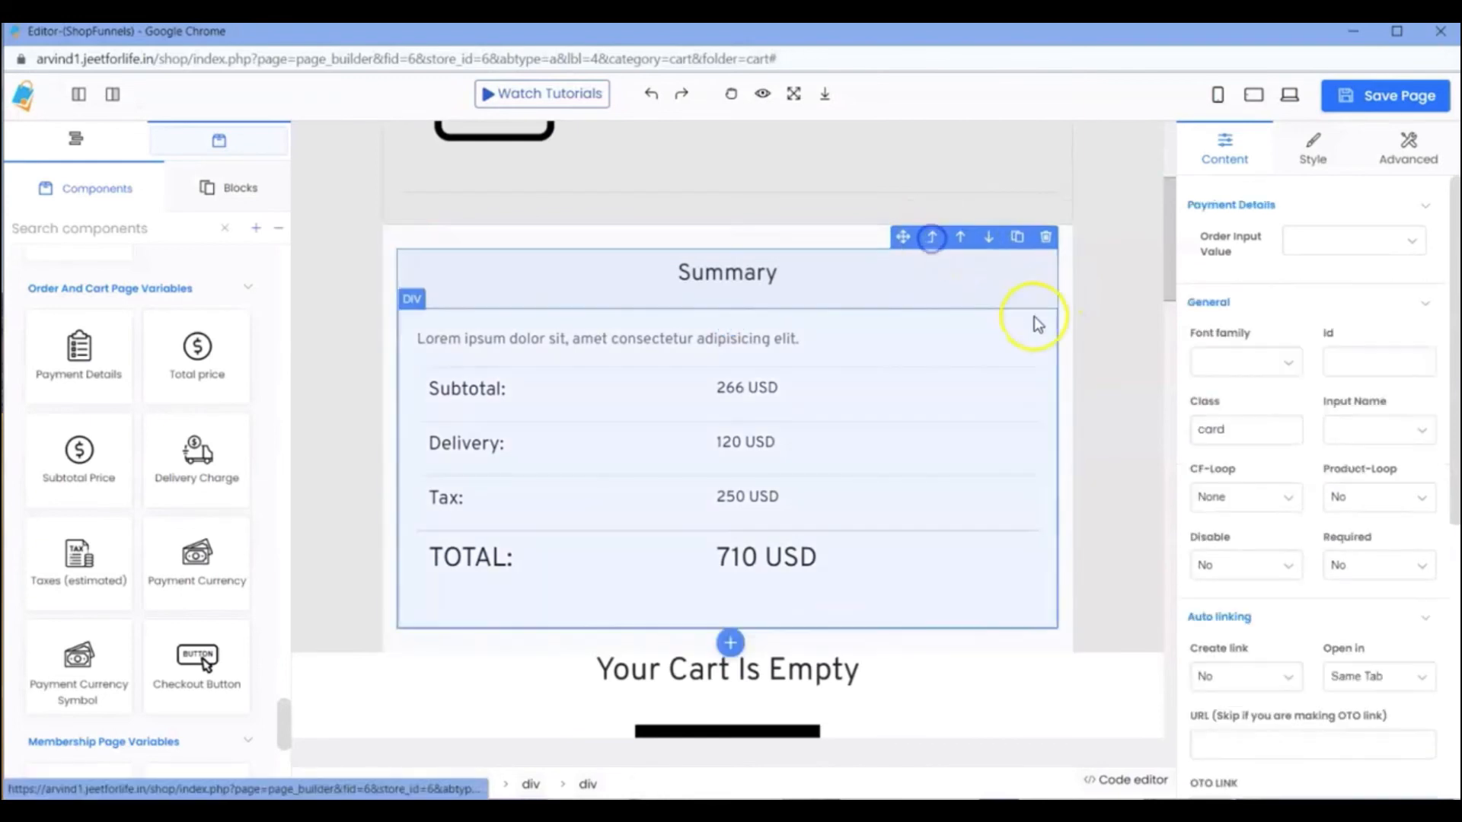
click(731, 643)
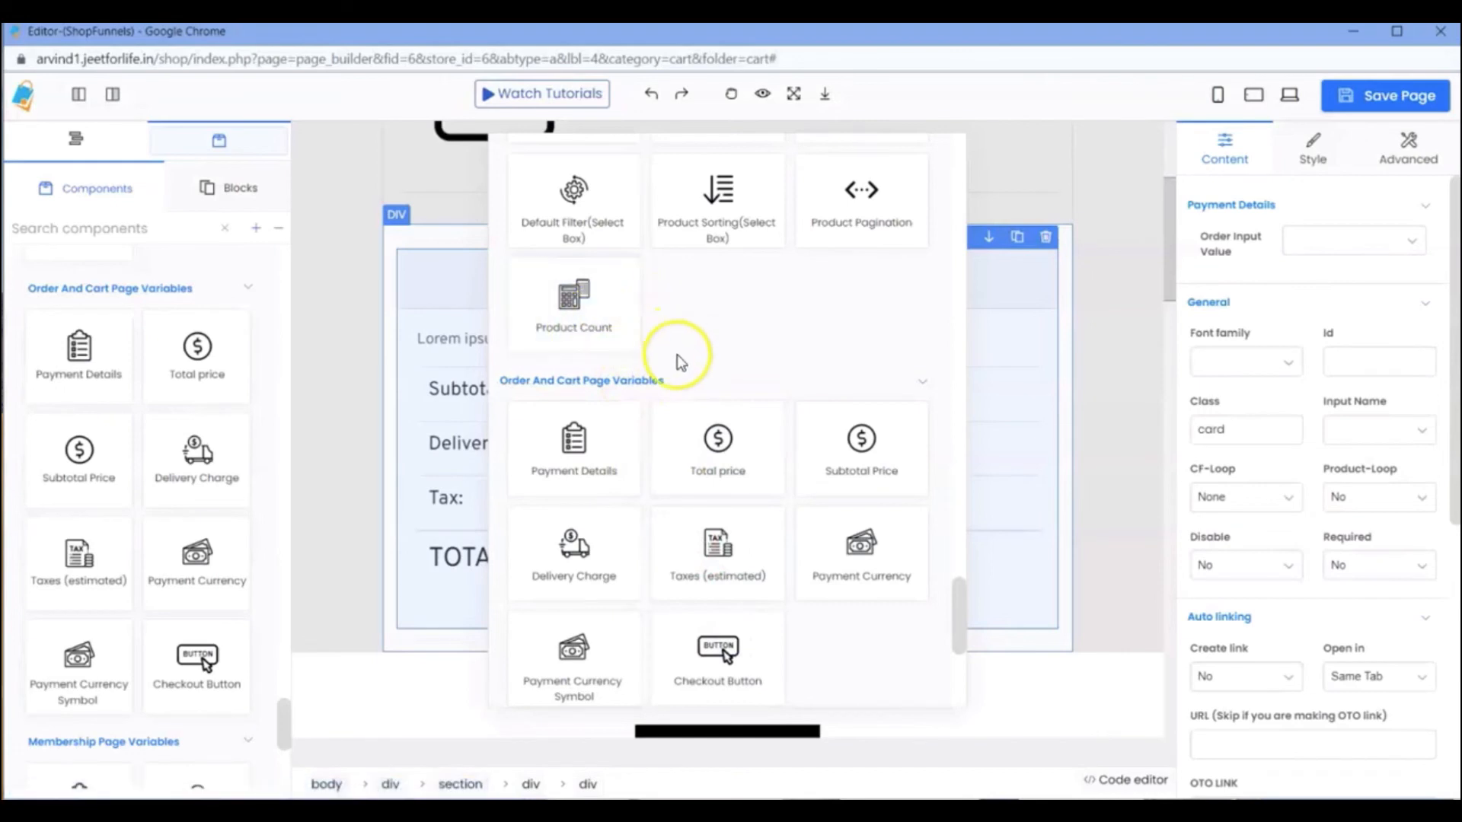
scroll(677, 354, down, 1)
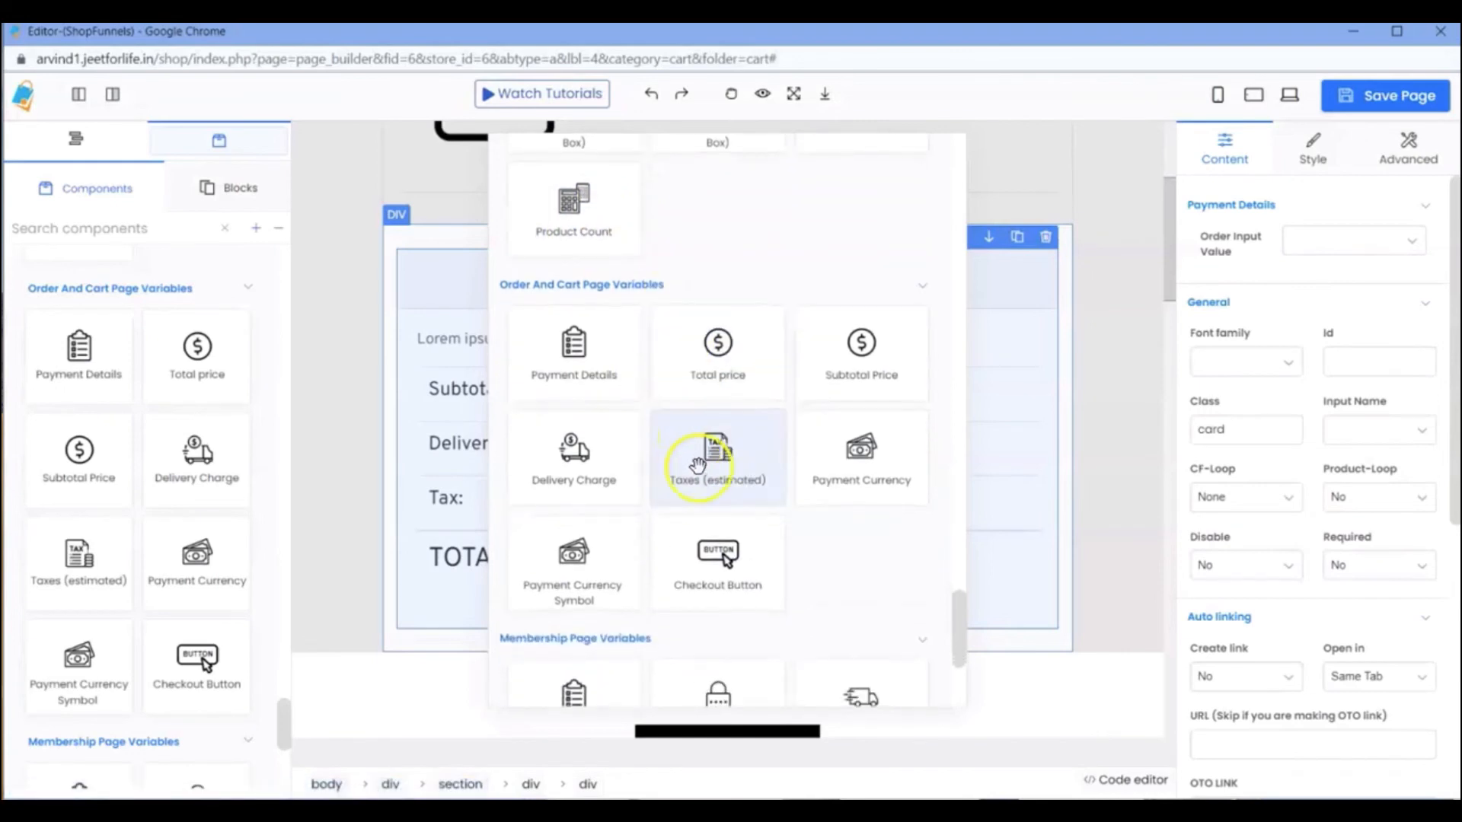
click(721, 563)
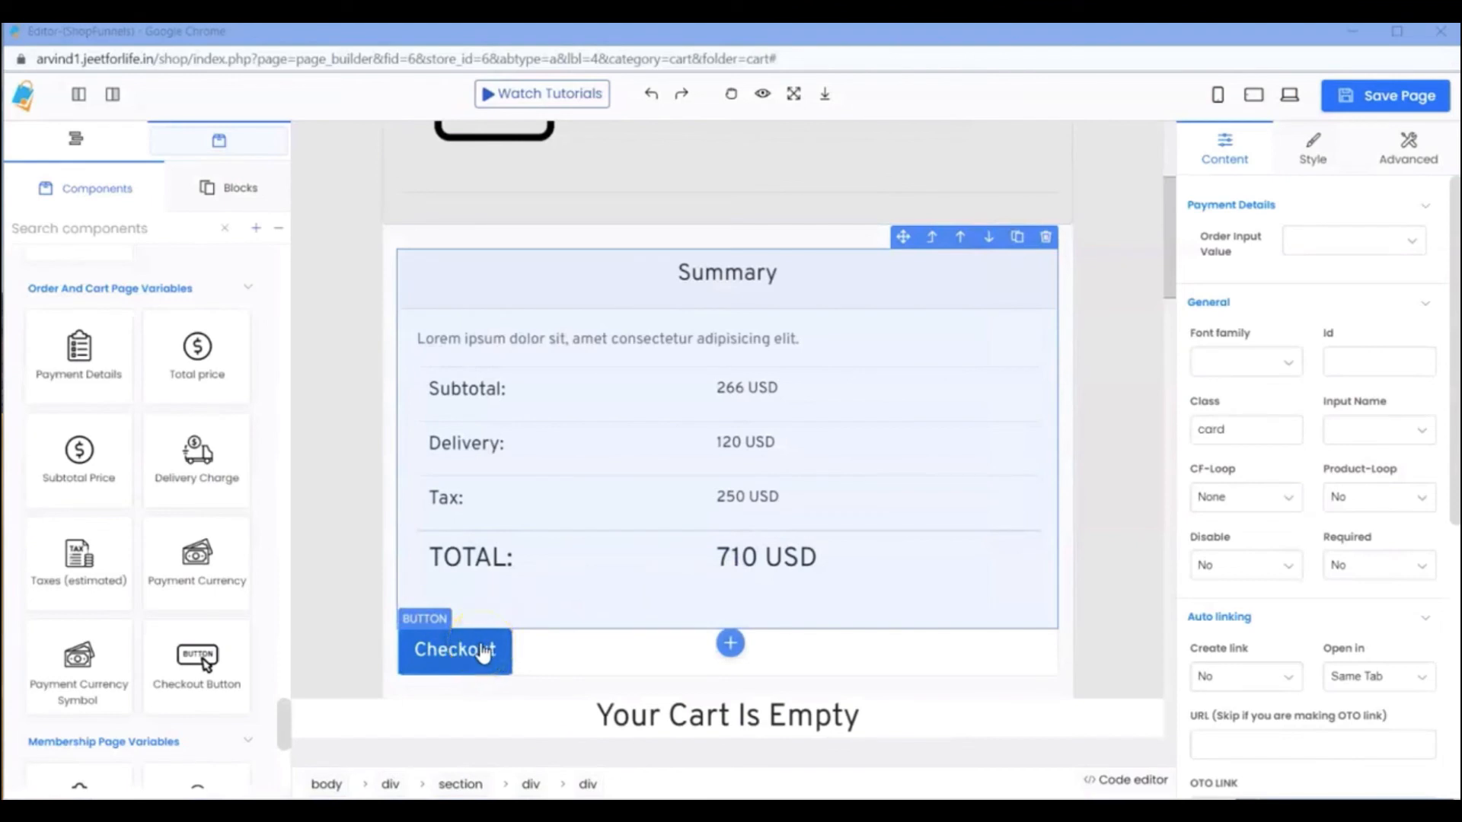
Review the cart layout and the settings of the product image, product row, product title and Apply button.
scroll(789, 506, up, 4)
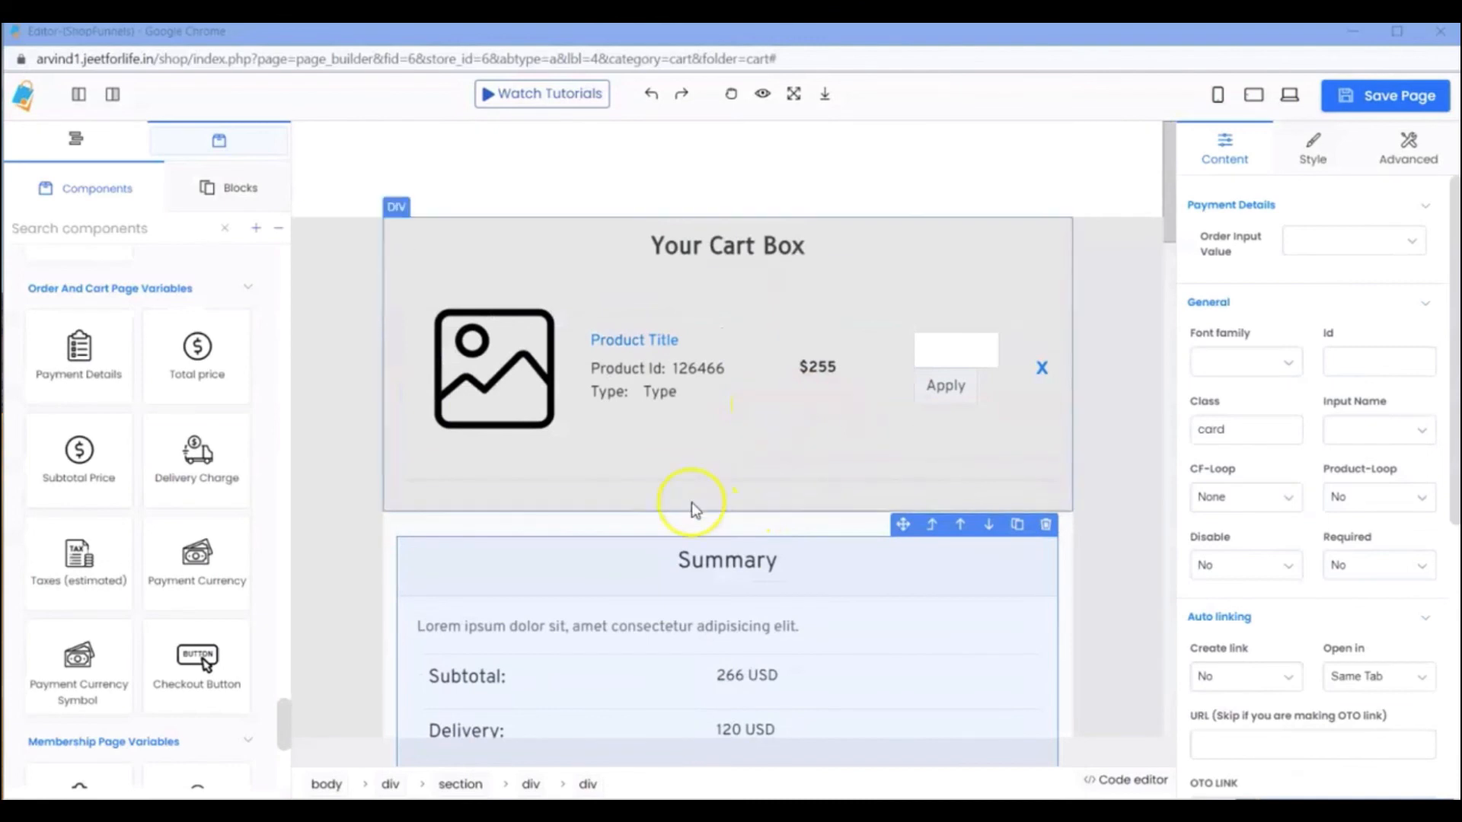
scroll(693, 499, down, 3)
scroll(270, 465, down, 5)
scroll(268, 460, up, 5)
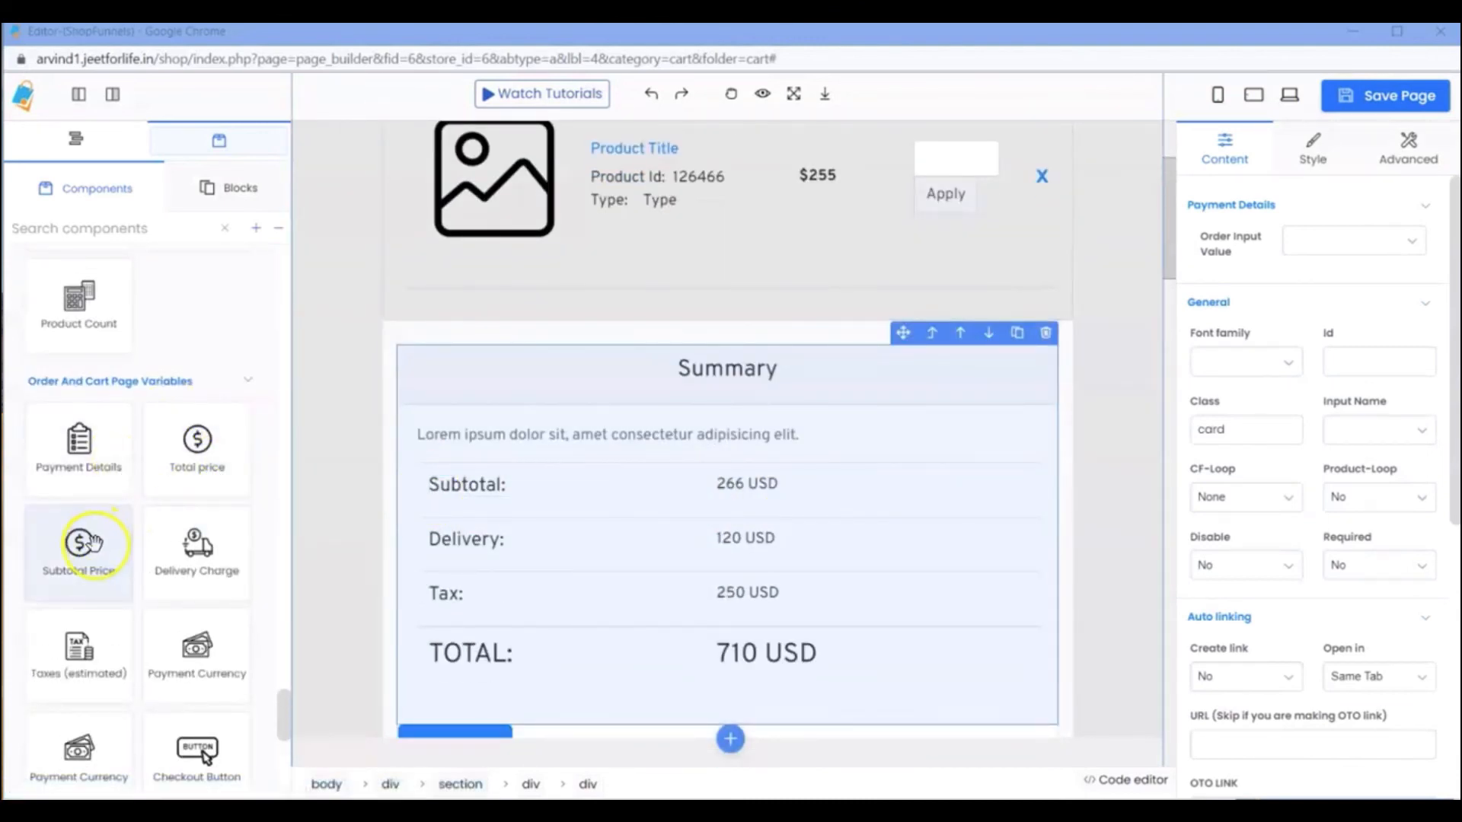
scroll(239, 561, down, 1)
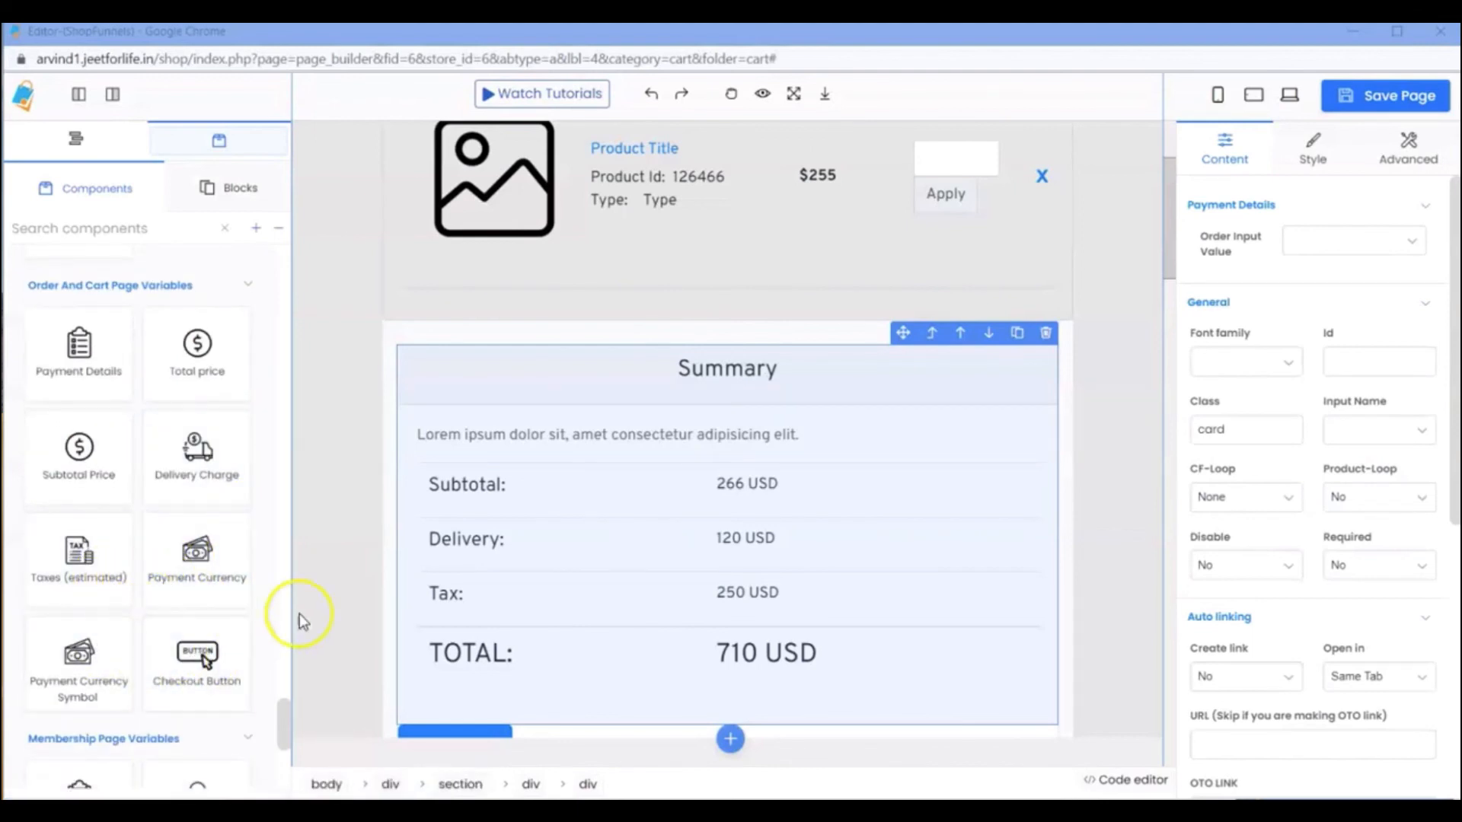
scroll(670, 426, up, 3)
click(511, 342)
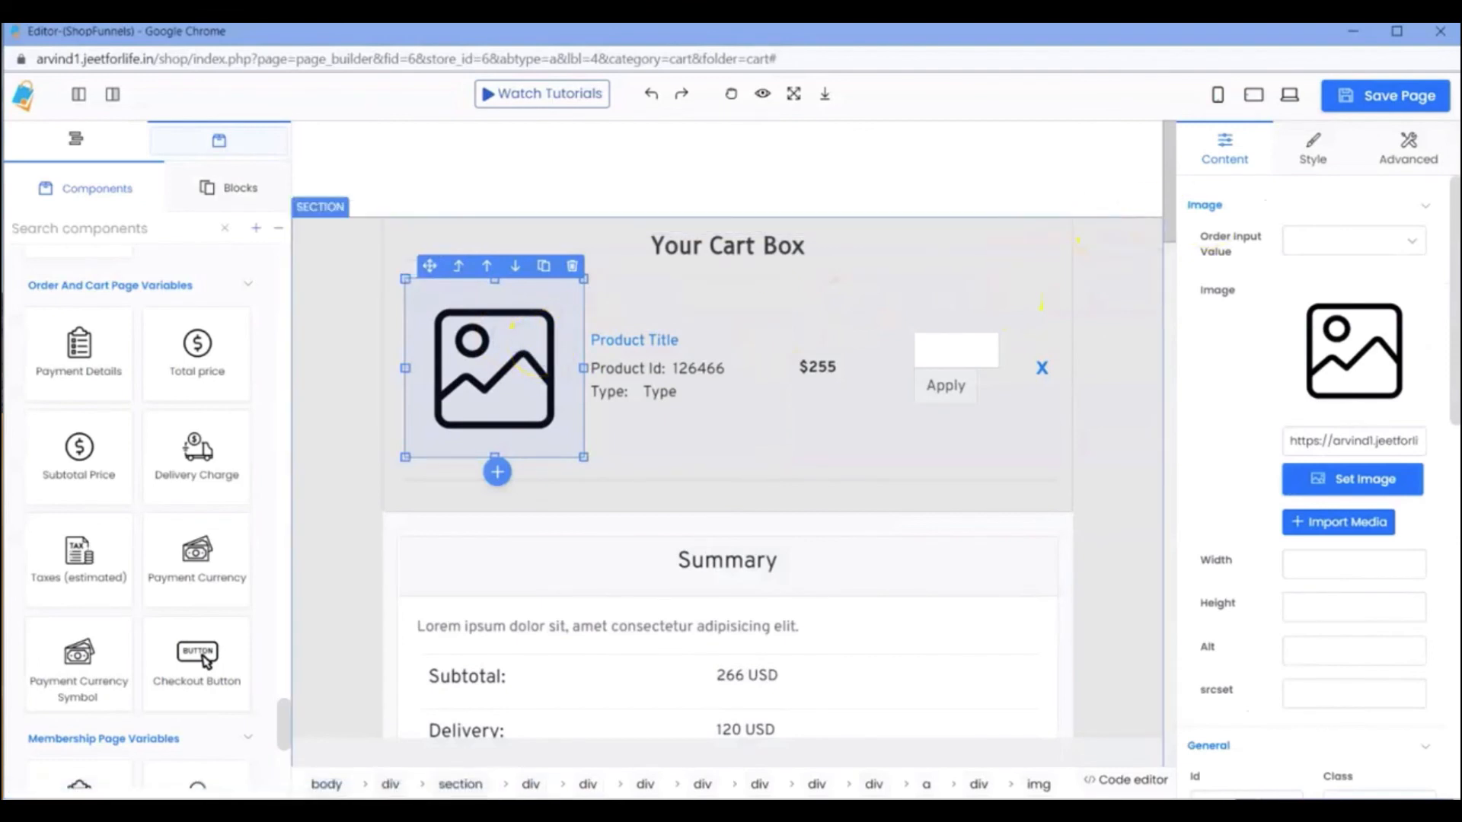
click(1059, 327)
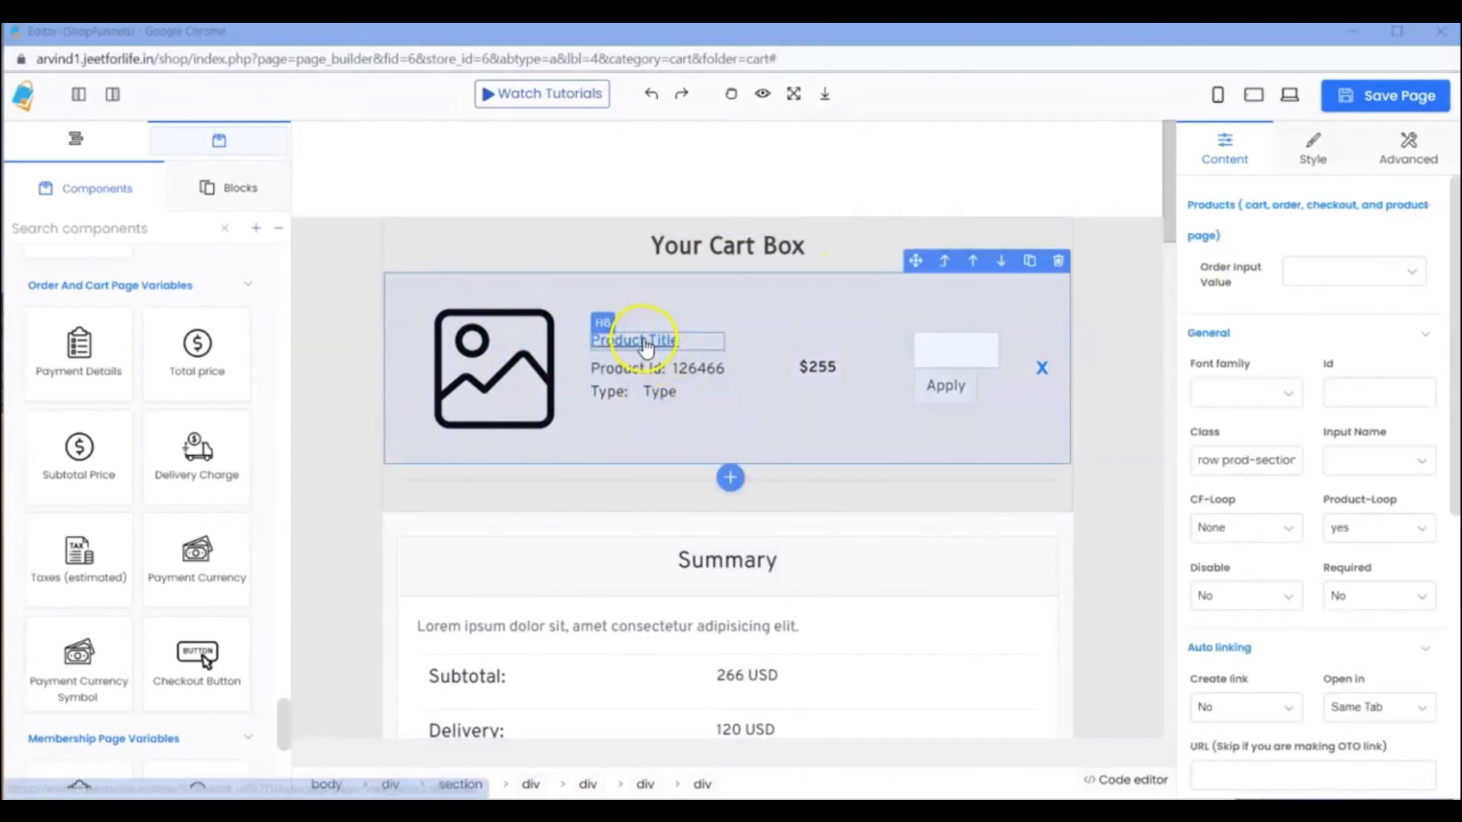
click(660, 354)
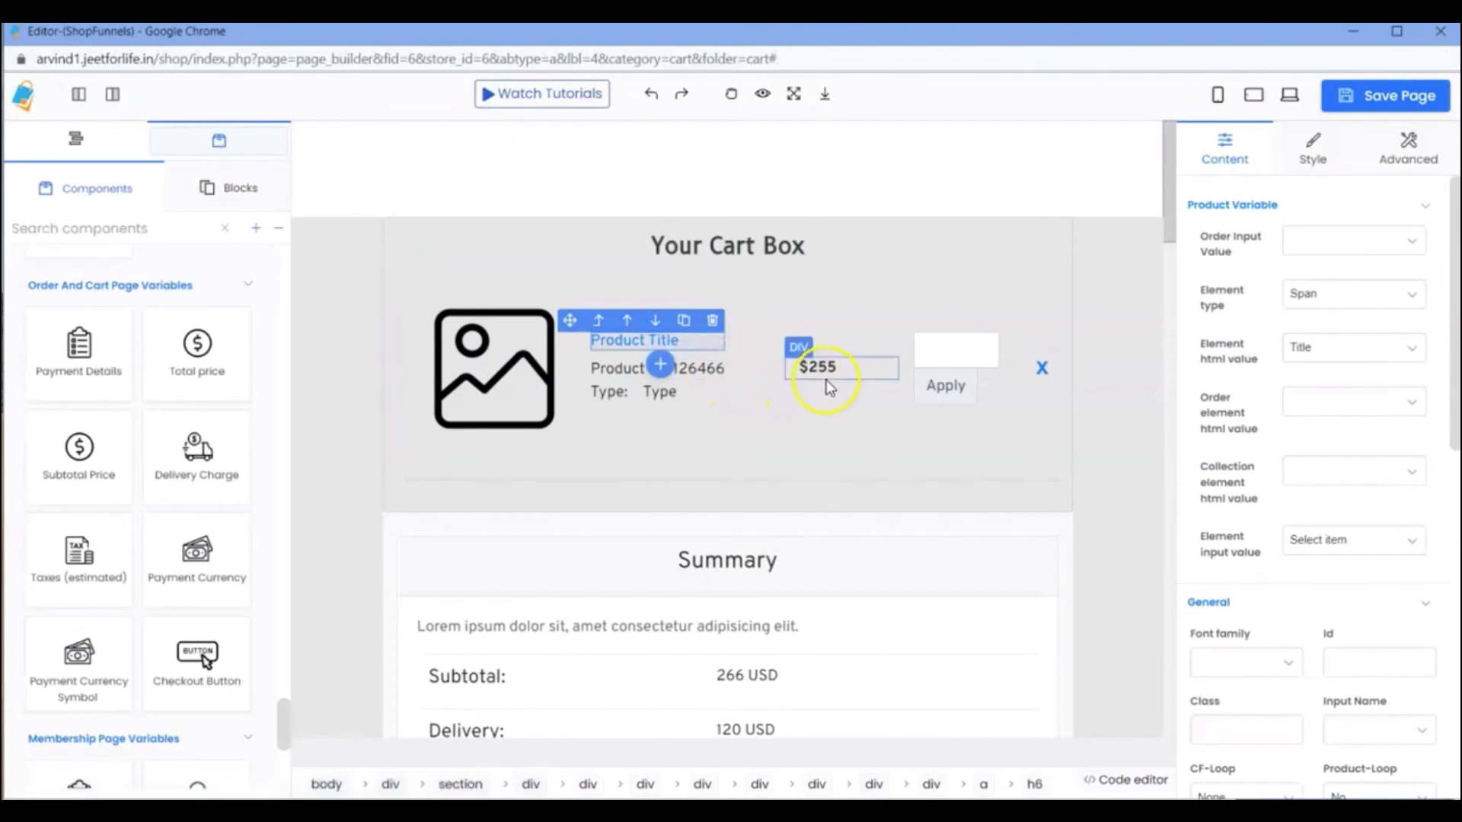
click(945, 398)
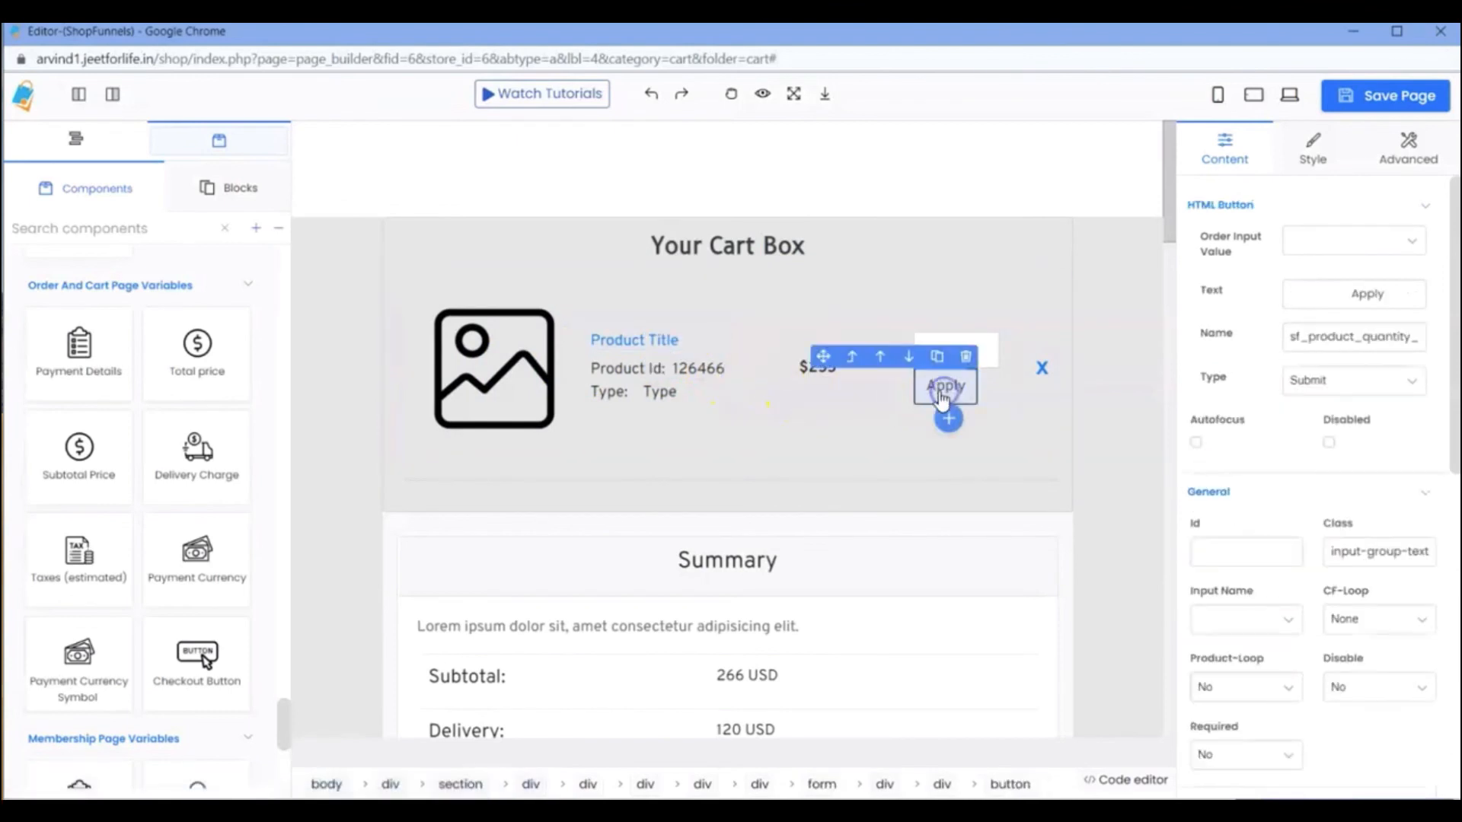
Check the cart product row's settings, and open the ShopFunnels Help page from the store dashboard in the browser.
click(808, 449)
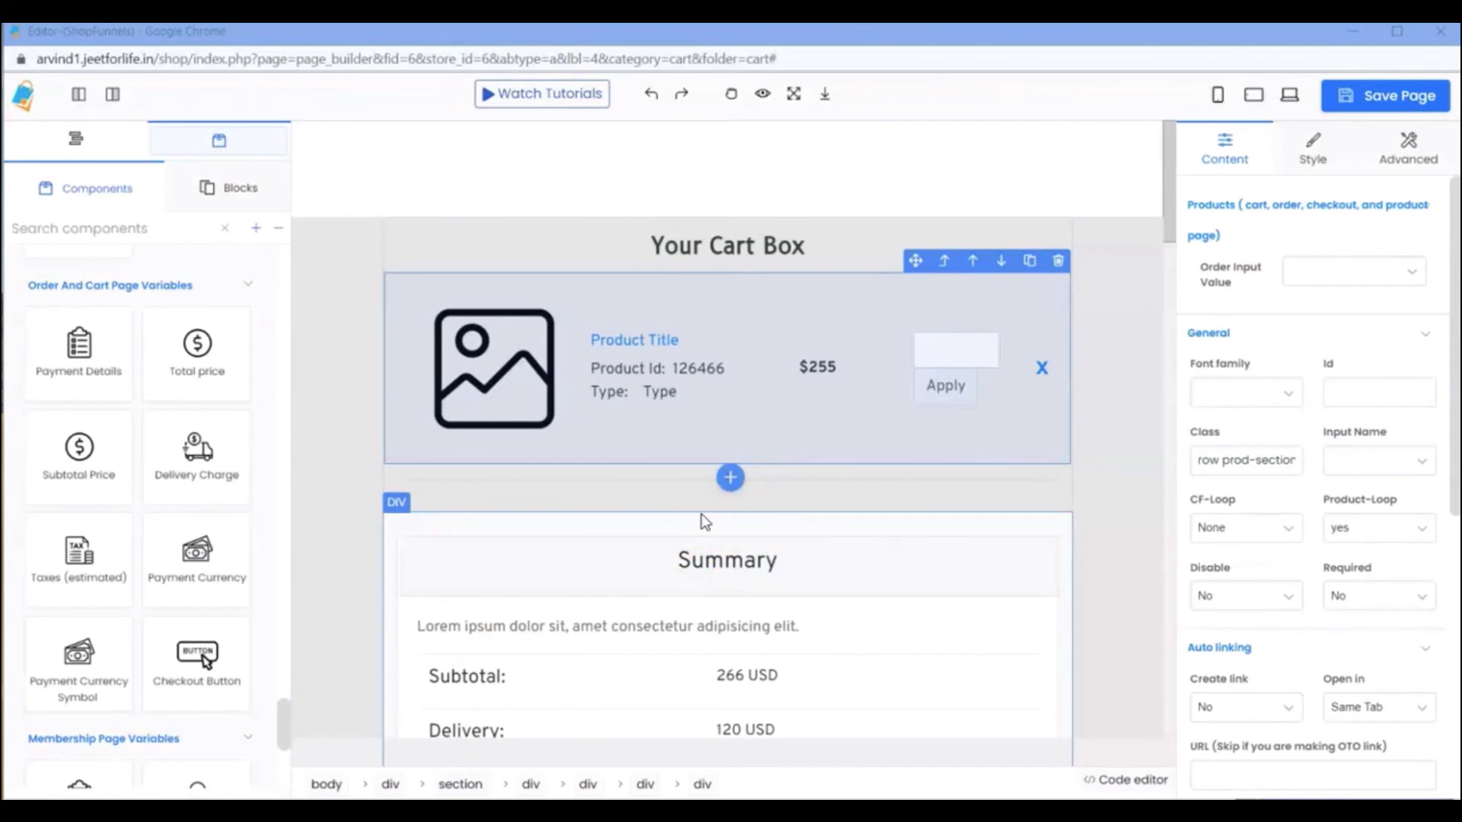
mouse_move(979, 783)
click(945, 731)
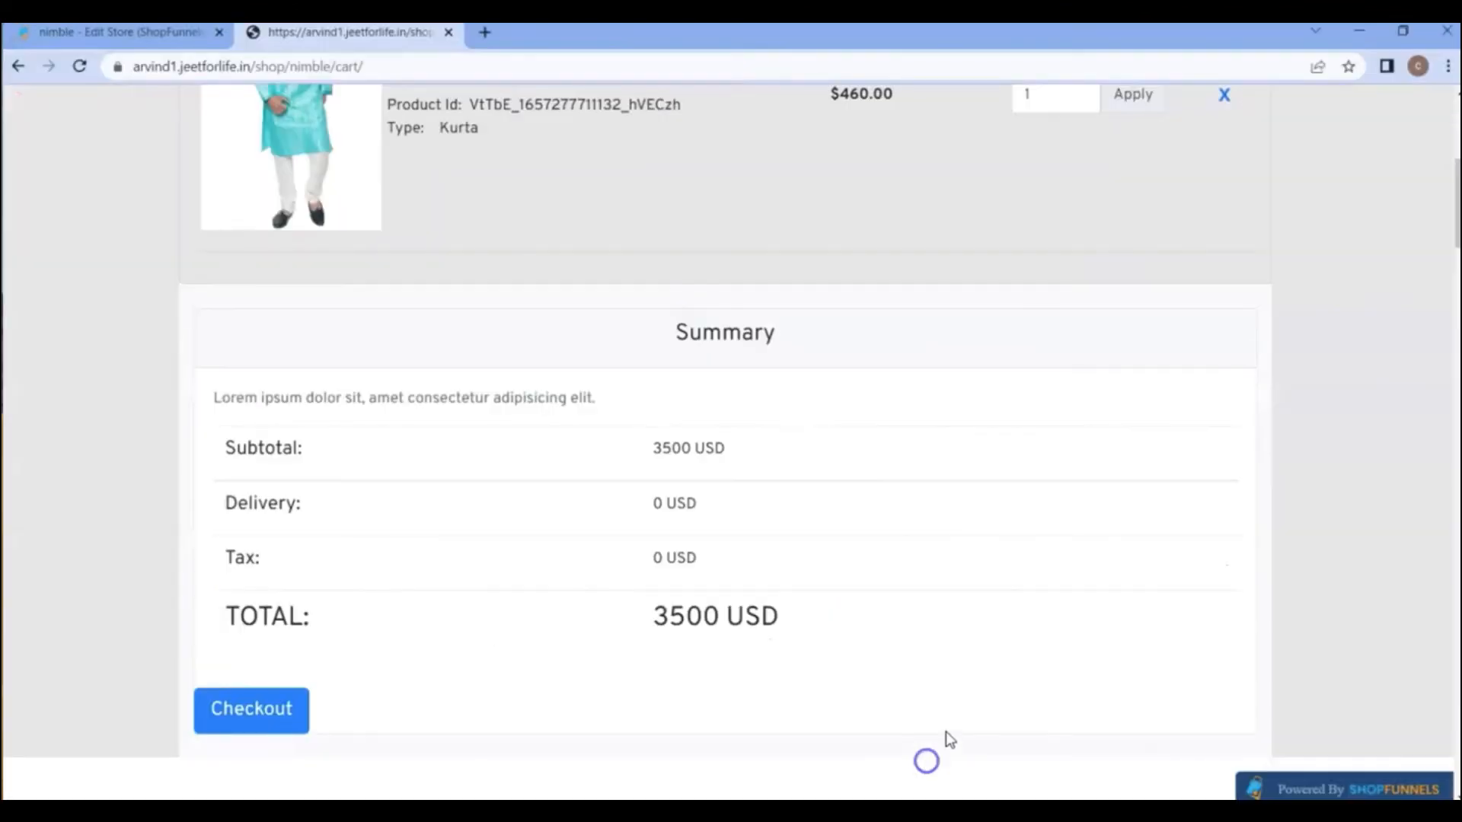
click(141, 32)
scroll(71, 447, down, 5)
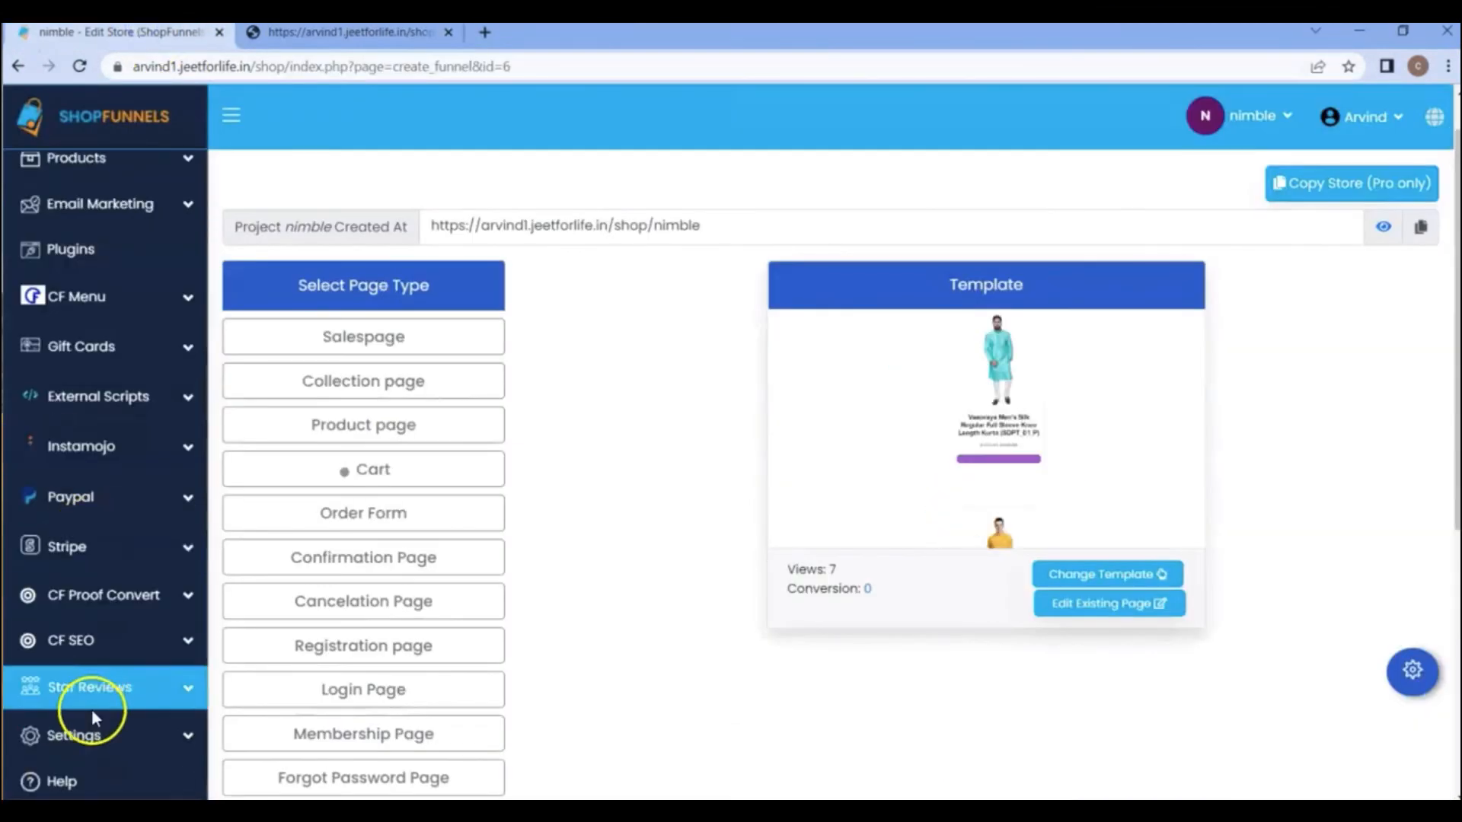
click(140, 735)
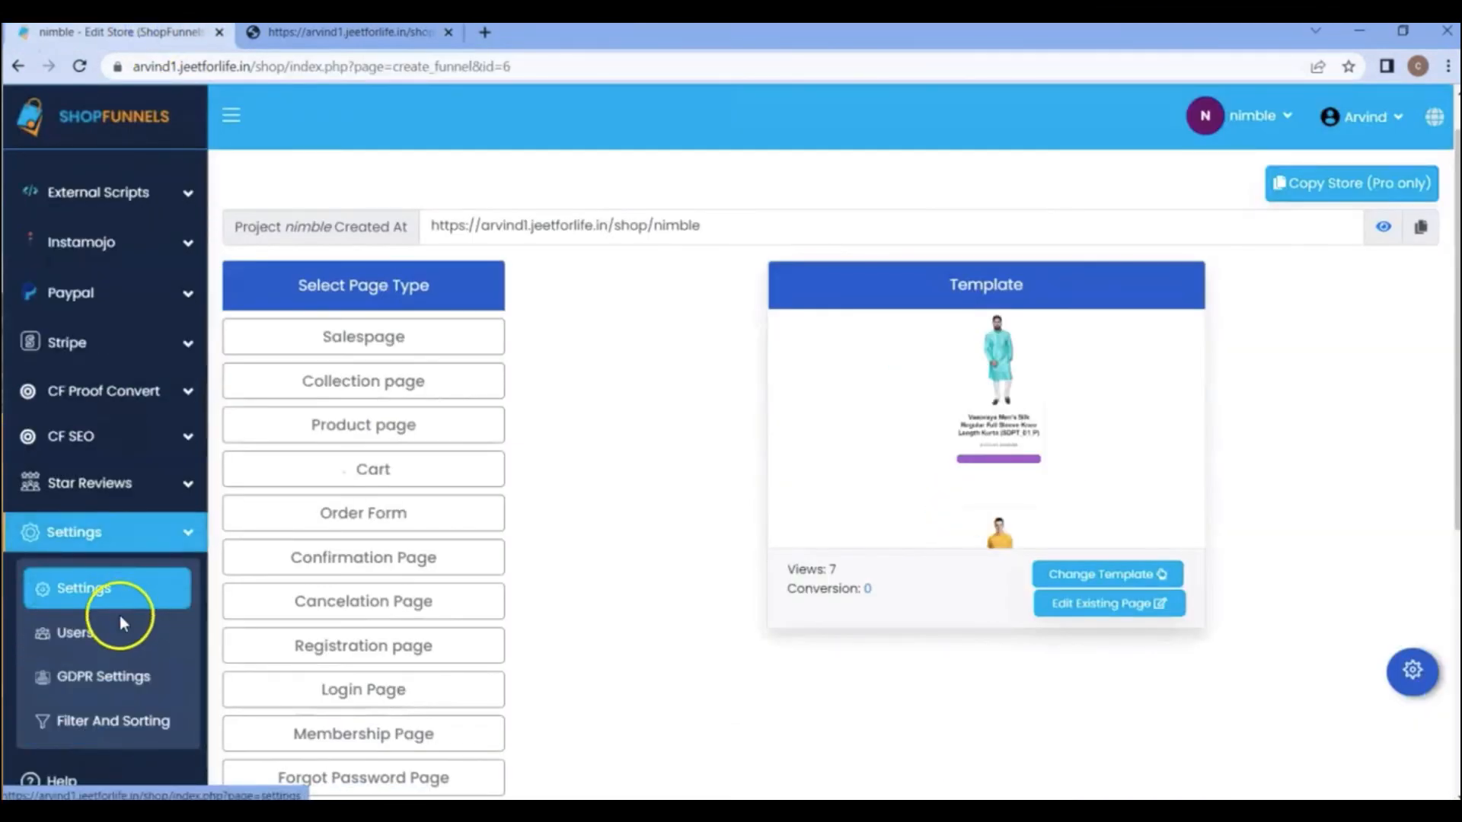
click(76, 788)
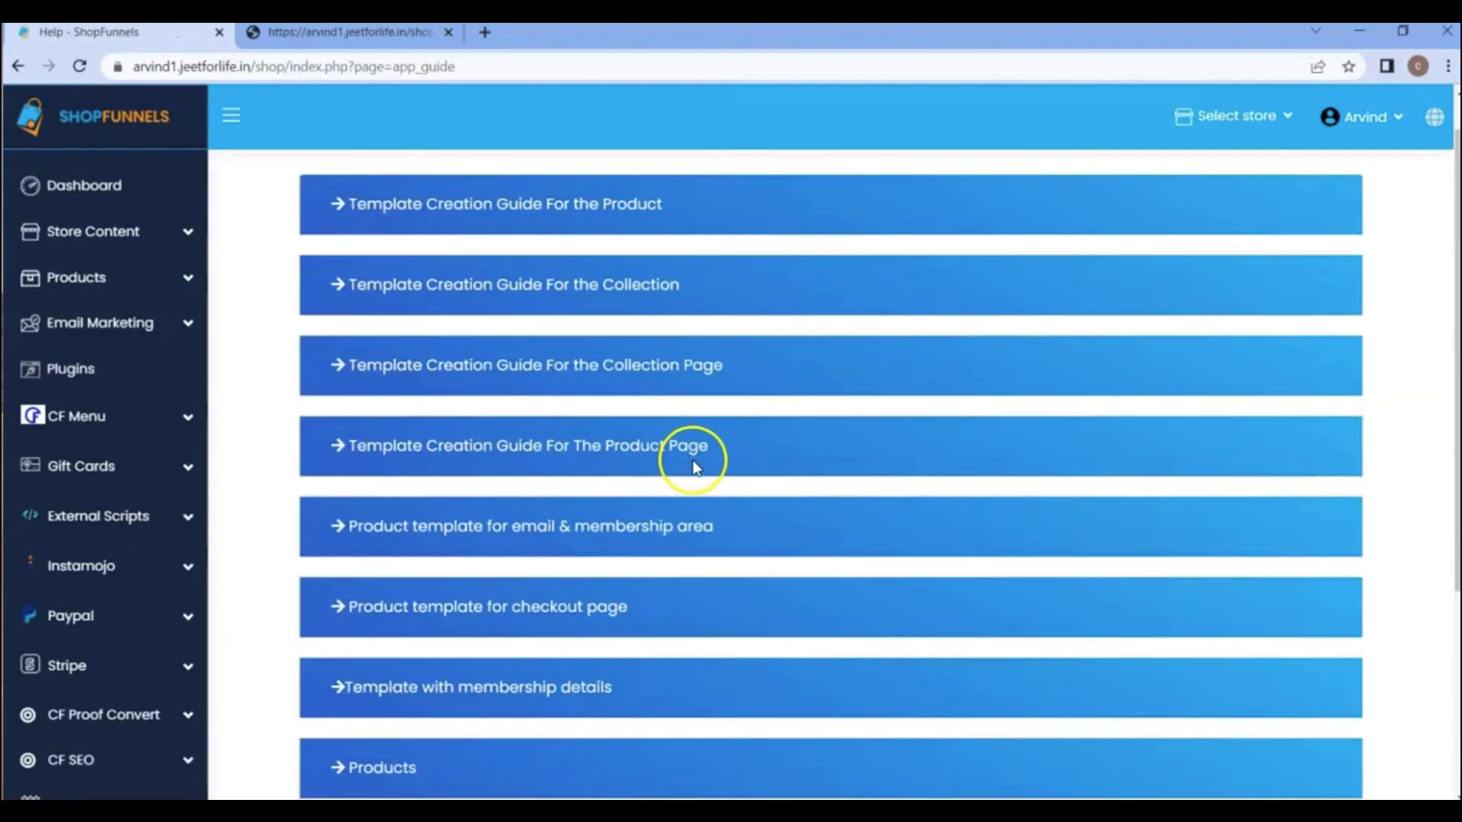
Look through the template creation guides and open the one titled Product template for checkout page.
scroll(606, 511, down, 5)
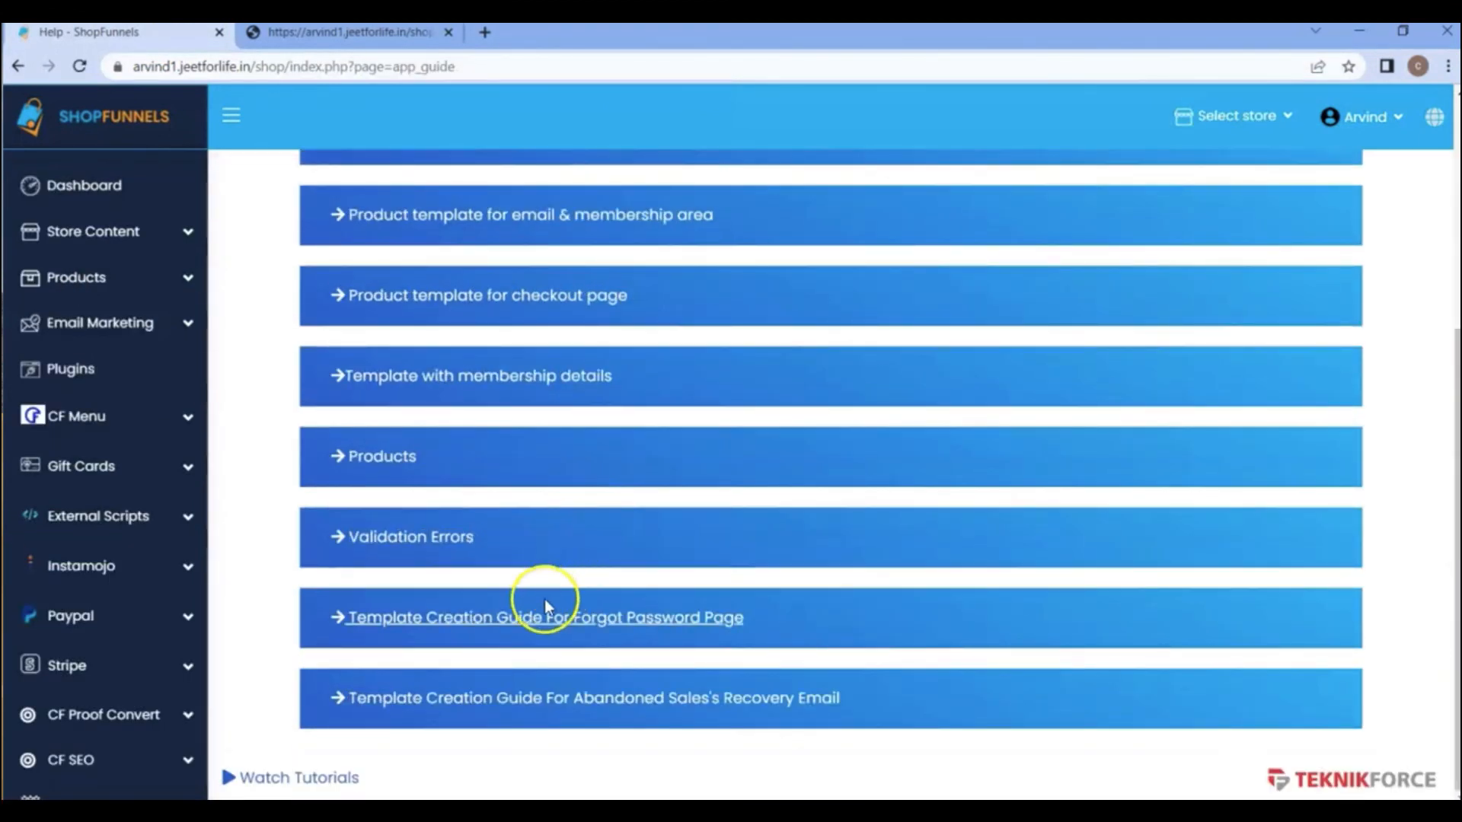
scroll(468, 446, up, 1)
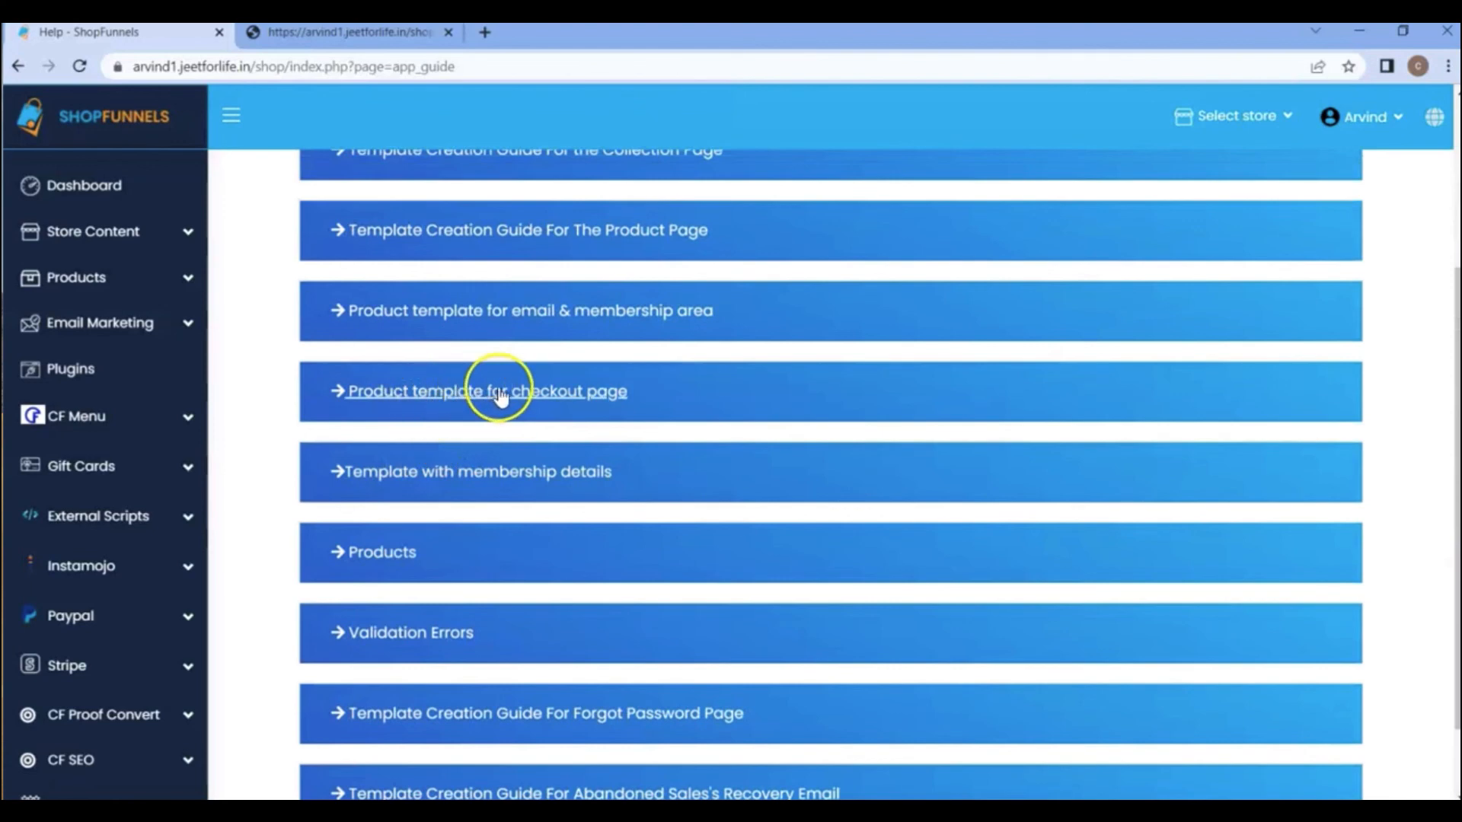
click(499, 392)
Return to the cart page editor and examine the product, collection, order and membership components and the page's Related Product area.
click(1028, 732)
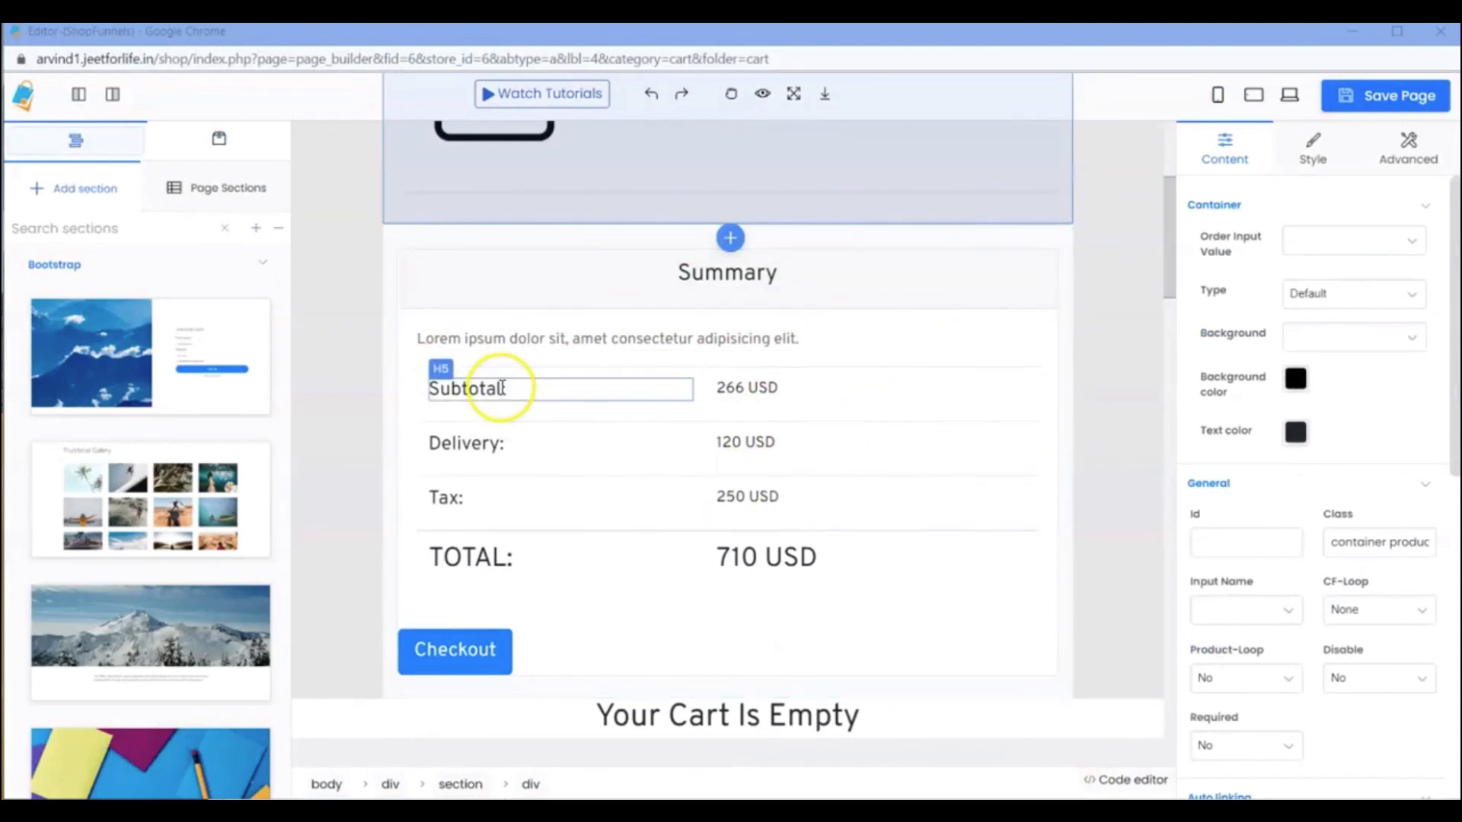
click(219, 156)
scroll(157, 408, down, 6)
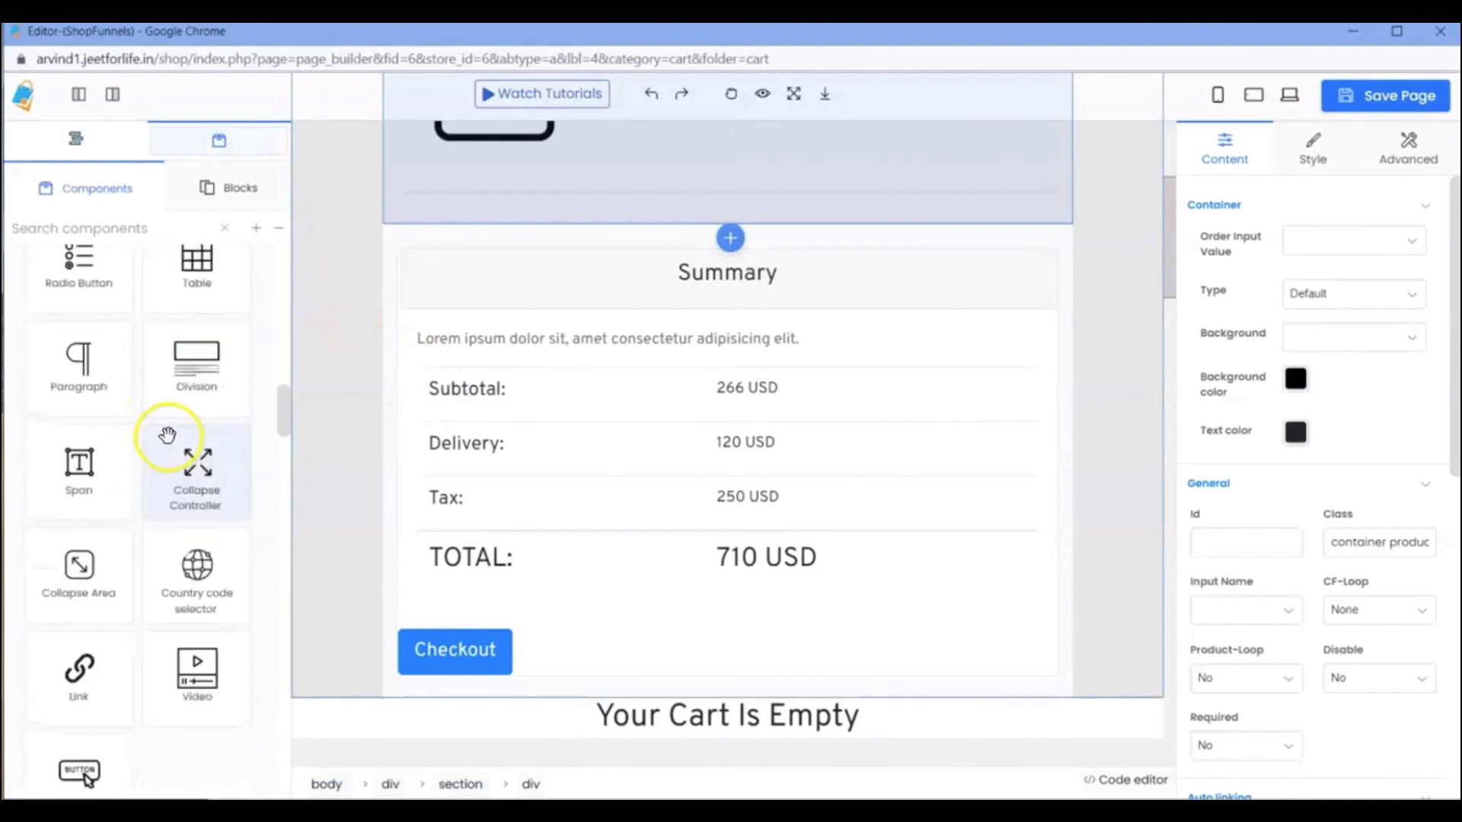
scroll(167, 436, down, 15)
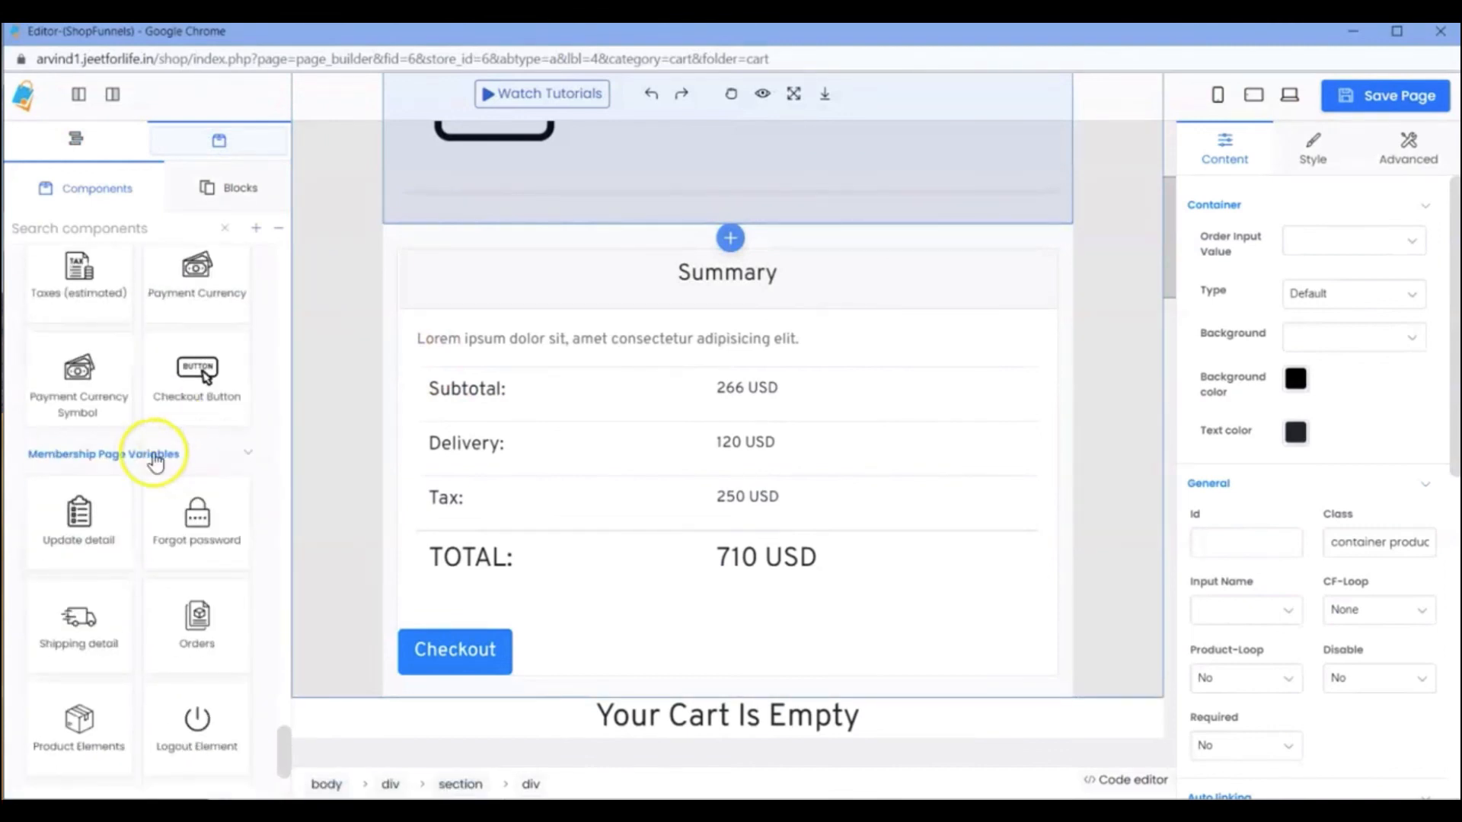
scroll(155, 461, up, 10)
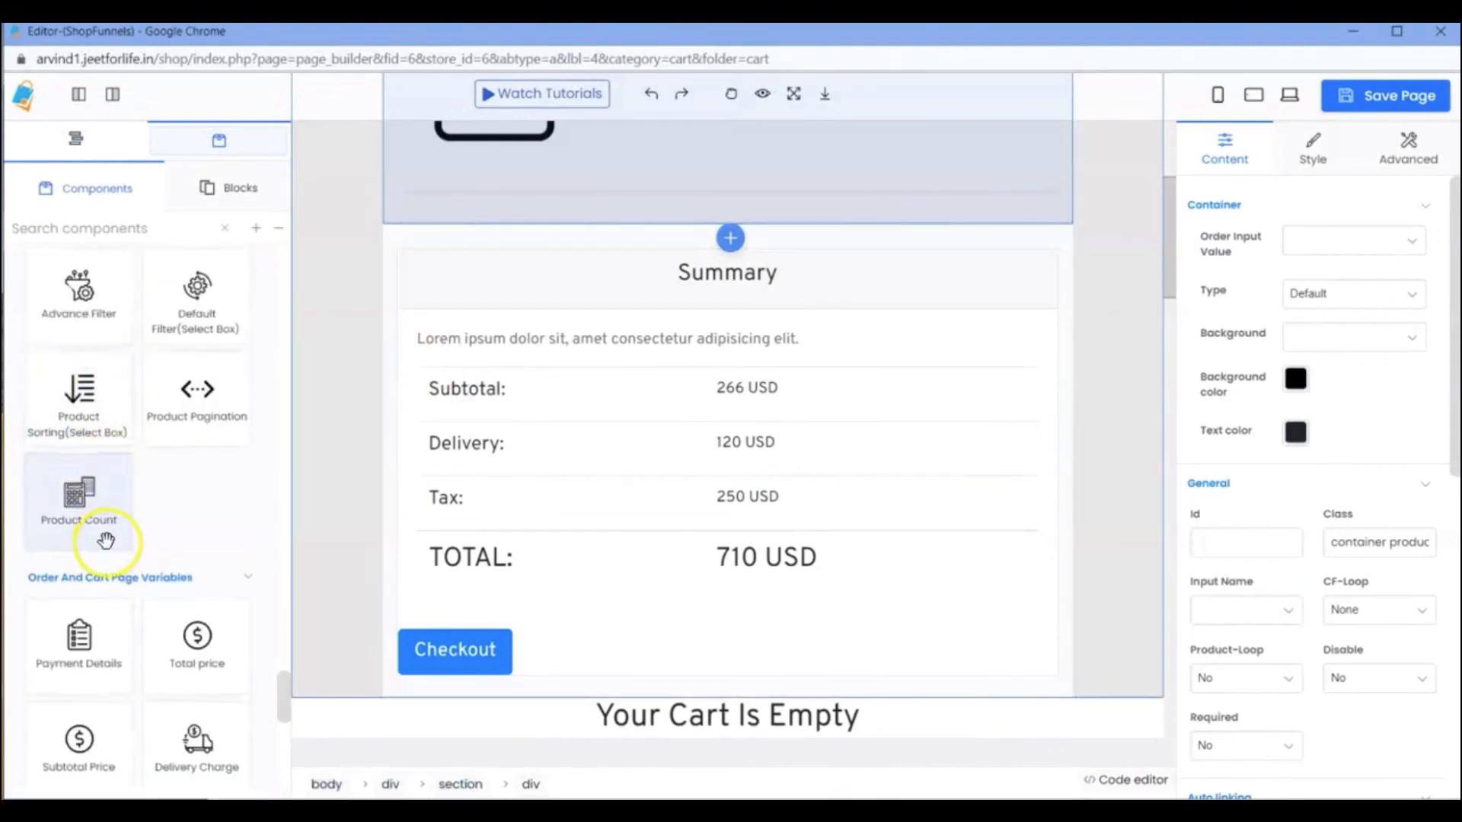
scroll(105, 541, up, 10)
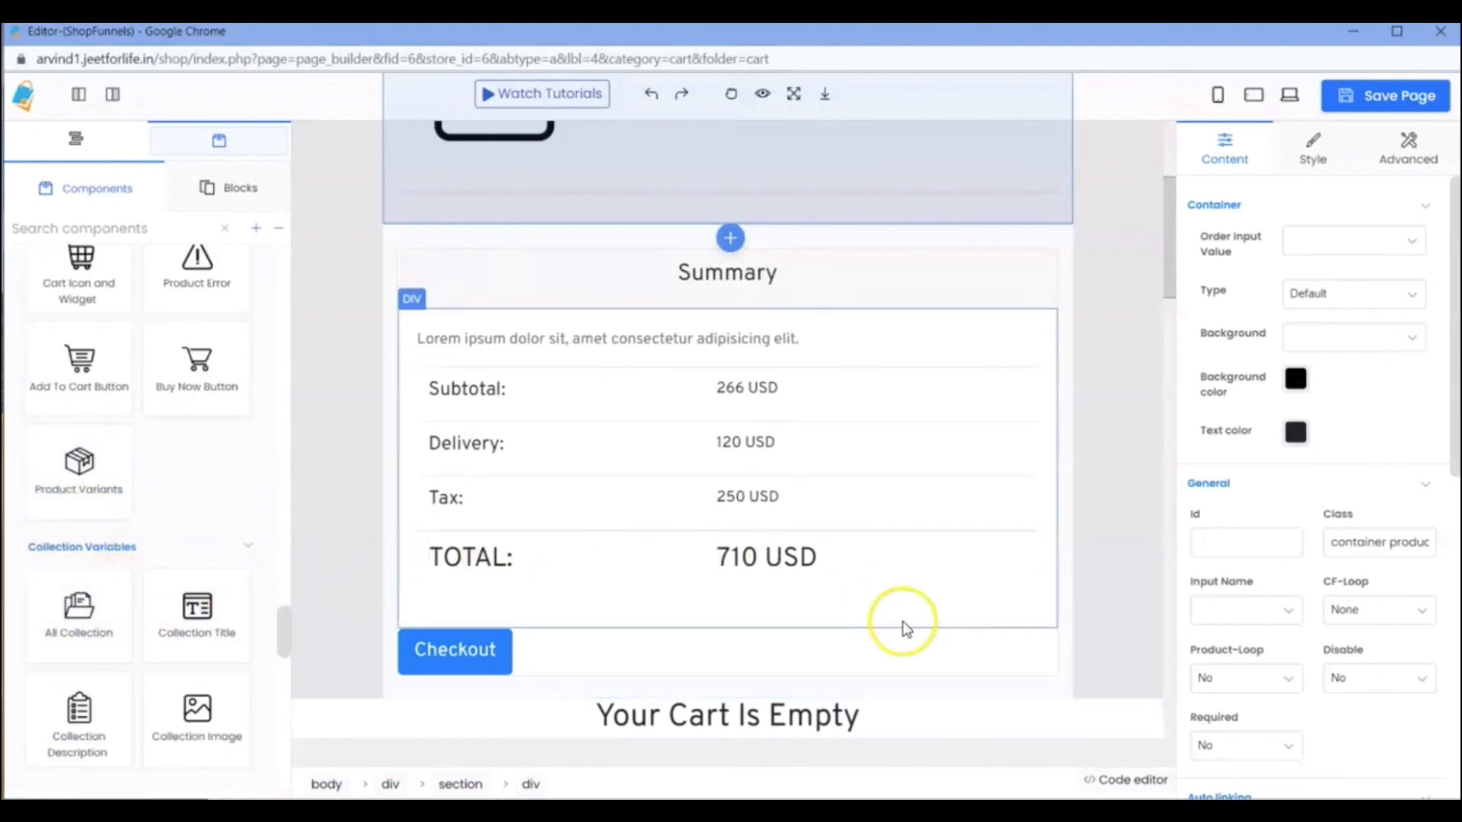
scroll(981, 624, down, 5)
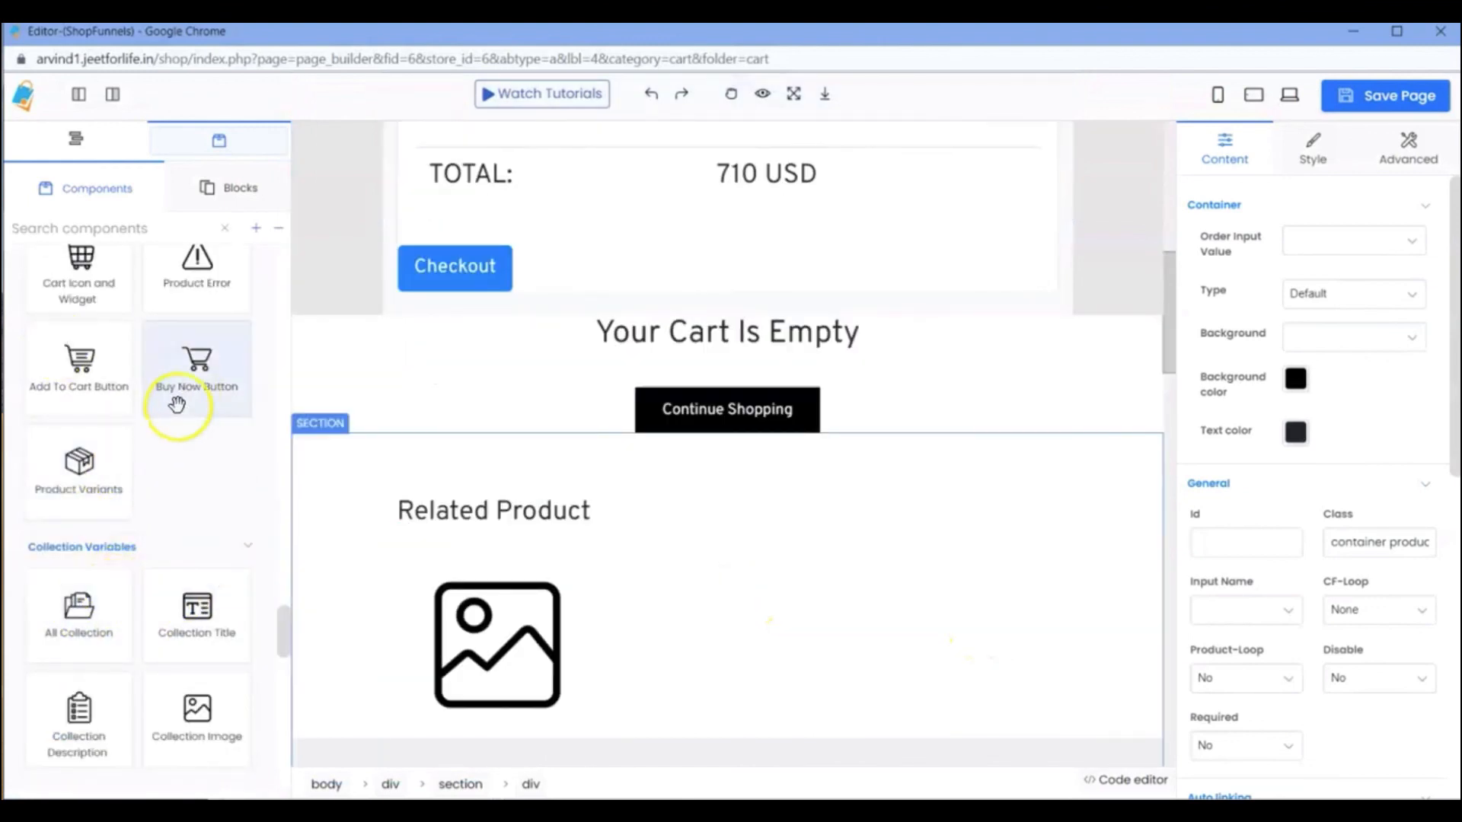
scroll(177, 403, up, 3)
scroll(127, 441, up, 9)
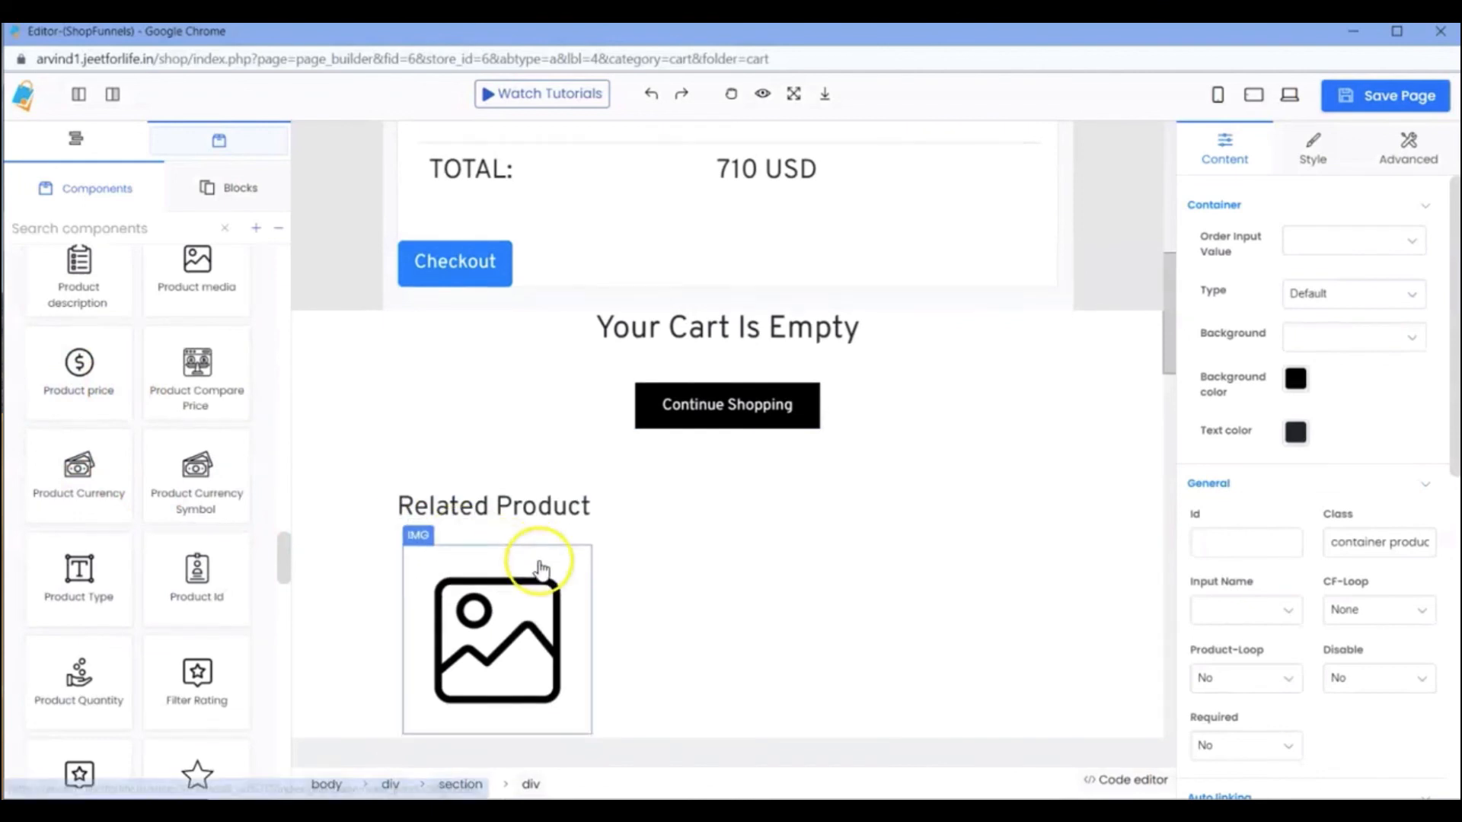
scroll(529, 525, down, 1)
scroll(584, 575, down, 6)
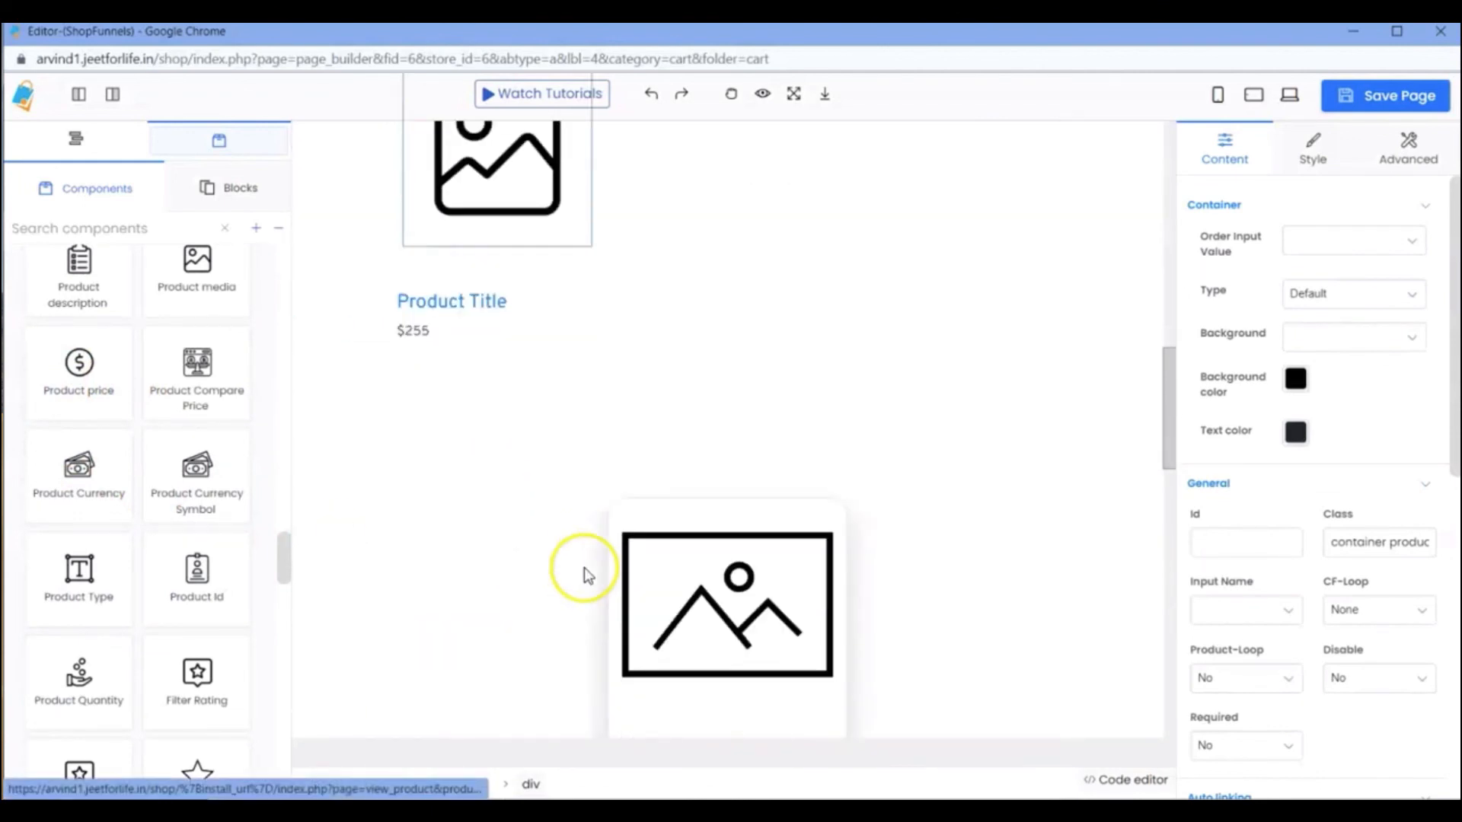